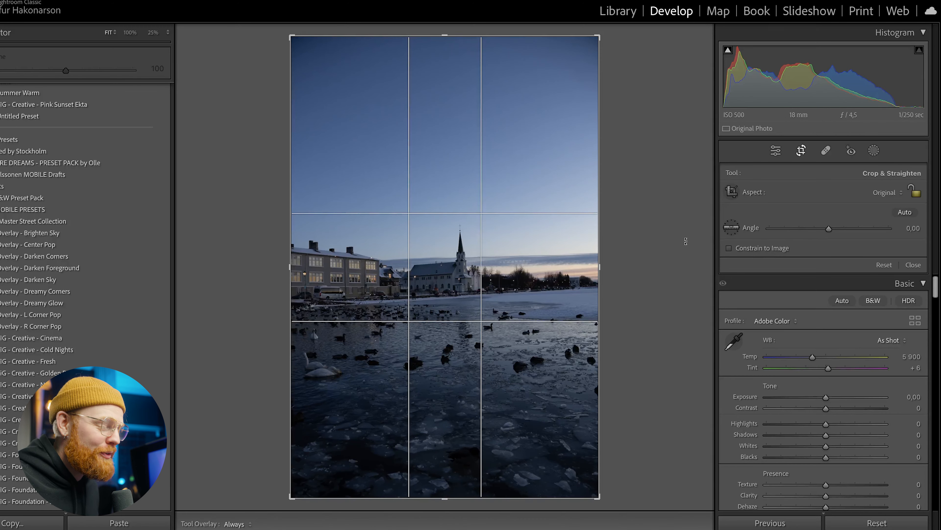
# Step: Cycle through the composition guide overlays for the crop
pyautogui.press('o')
pyautogui.press('o')
pyautogui.press('o')
pyautogui.press('o')
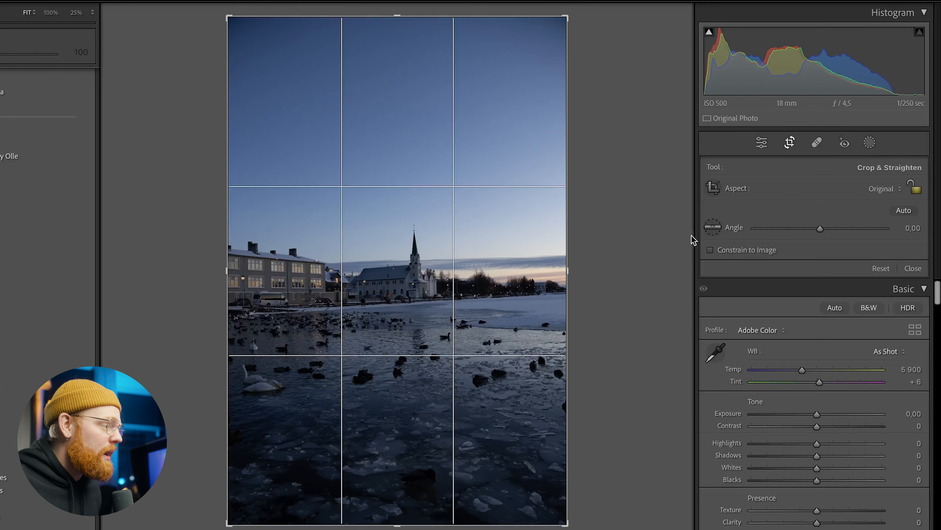
# Step: Crop the photo to the 4 x 5 / 8 x 10 aspect ratio and straighten it automatically
pyautogui.click(886, 190)
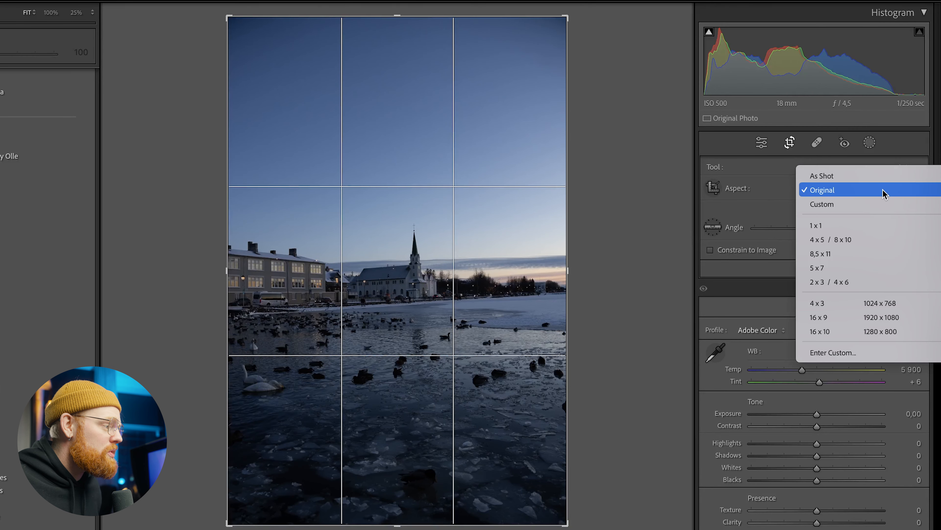
pyautogui.click(853, 241)
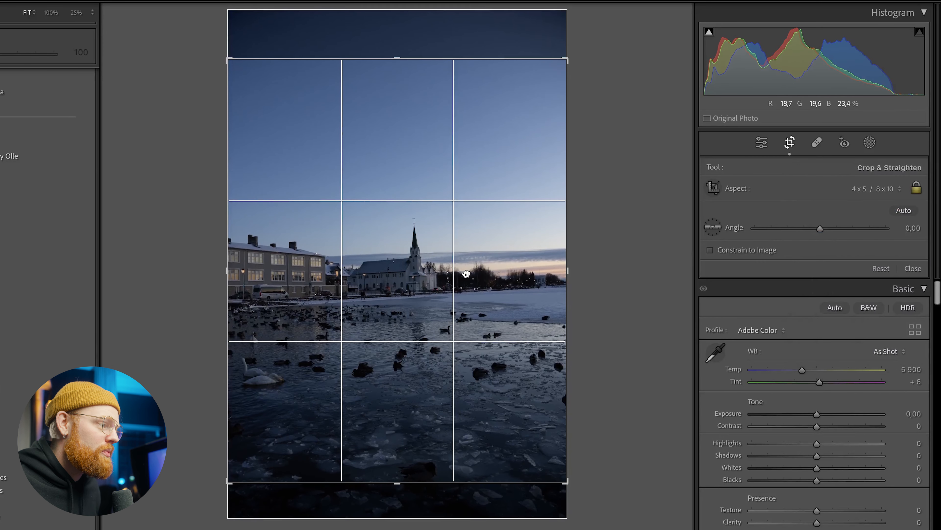
pyautogui.click(903, 210)
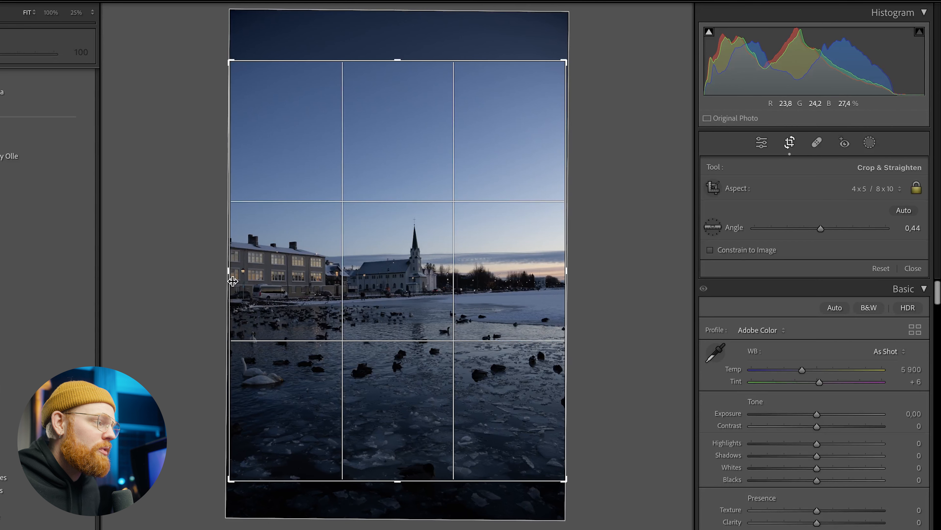
pyautogui.moveTo(442, 289); pyautogui.dragTo(442, 288)
pyautogui.press('o')
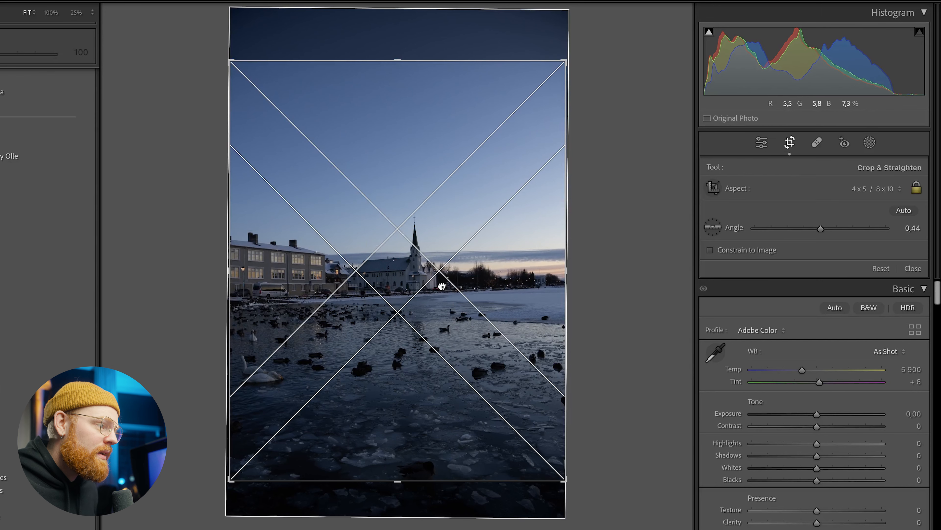
pyautogui.press('Return')
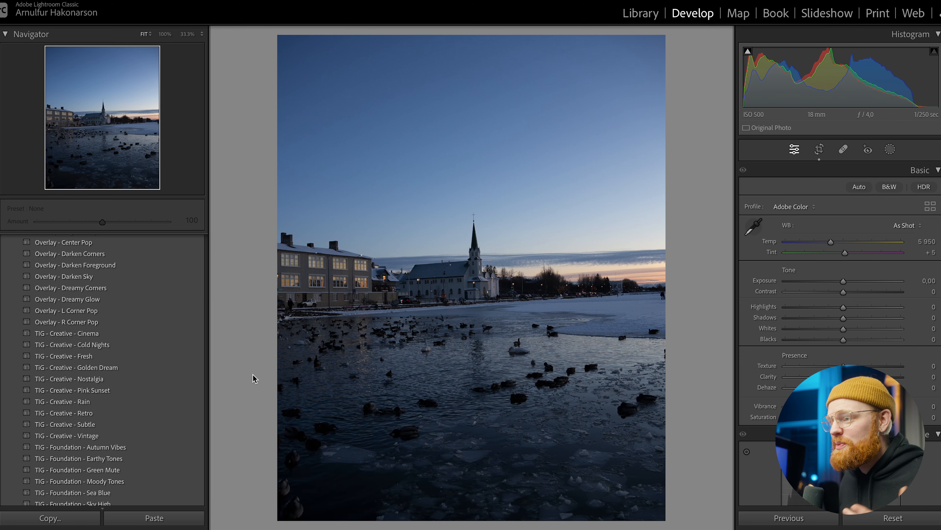
# Step: Apply the TIG - Creative - Pink Sunset preset to the photo and compare it before and after
pyautogui.click(121, 390)
pyautogui.click(146, 390)
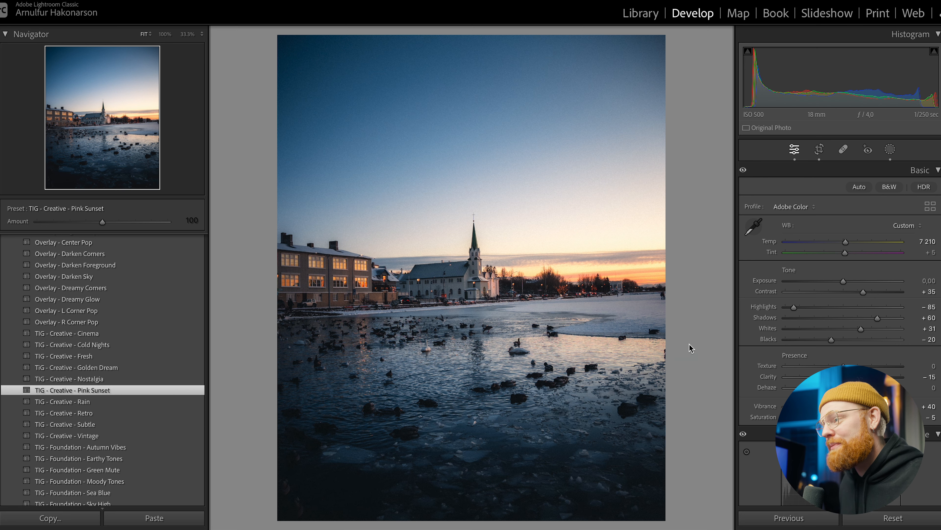
pyautogui.press('y')
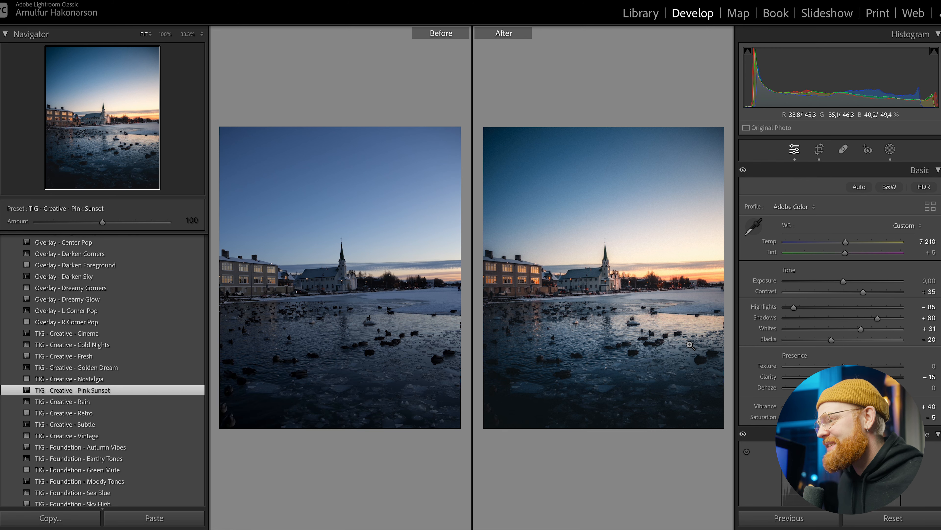
pyautogui.press('y')
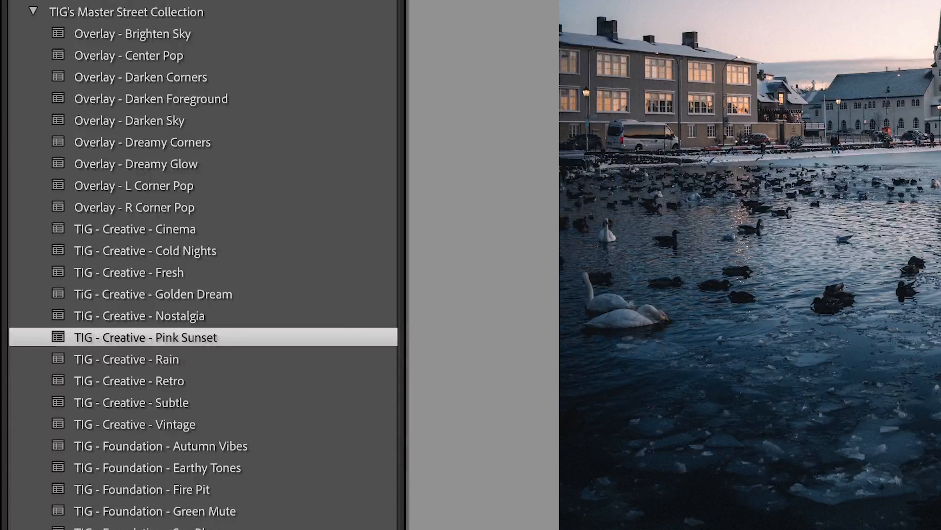
# Step: Undo the Pink Sunset preset and look through the rest of TIG's Master Street Collection
pyautogui.hotkey('ctrl', 'z')
pyautogui.scroll(-3, 233, 227)
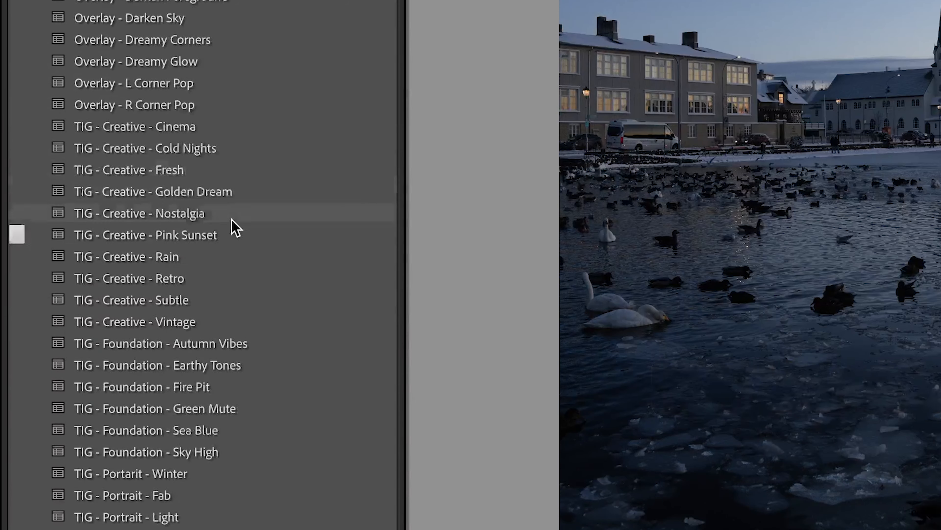
pyautogui.scroll(-3, 237, 414)
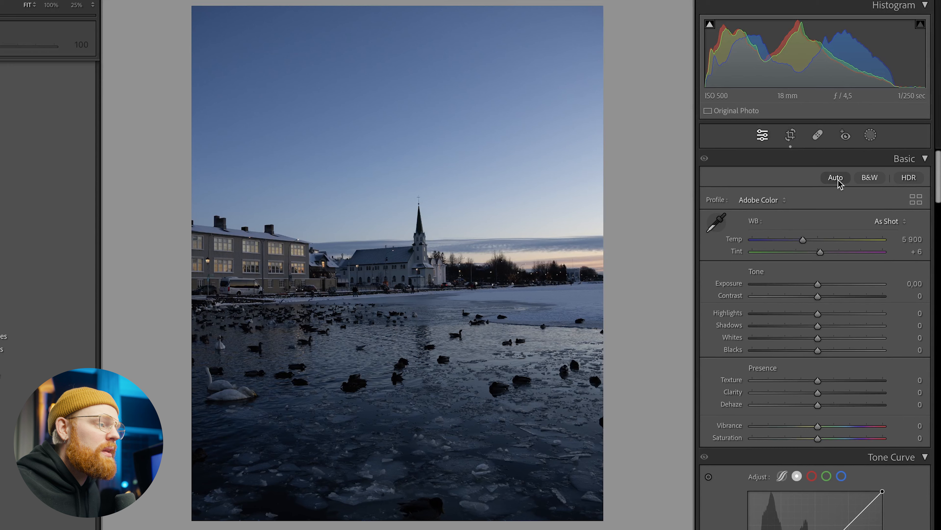
# Step: Apply automatic tone settings and fine-tune to Exposure +0.70, Highlights −68, Shadows +45 and Whites +18
pyautogui.click(837, 179)
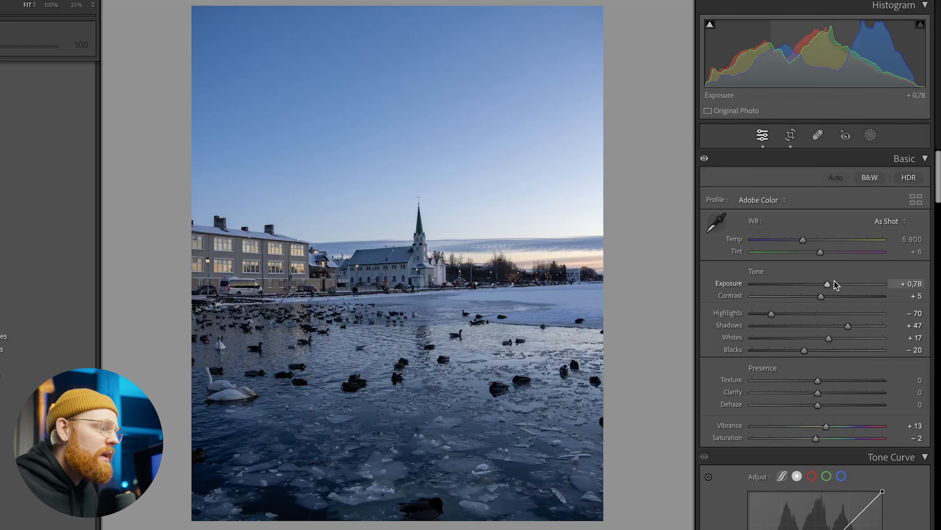
pyautogui.moveTo(825, 286); pyautogui.dragTo(826, 286)
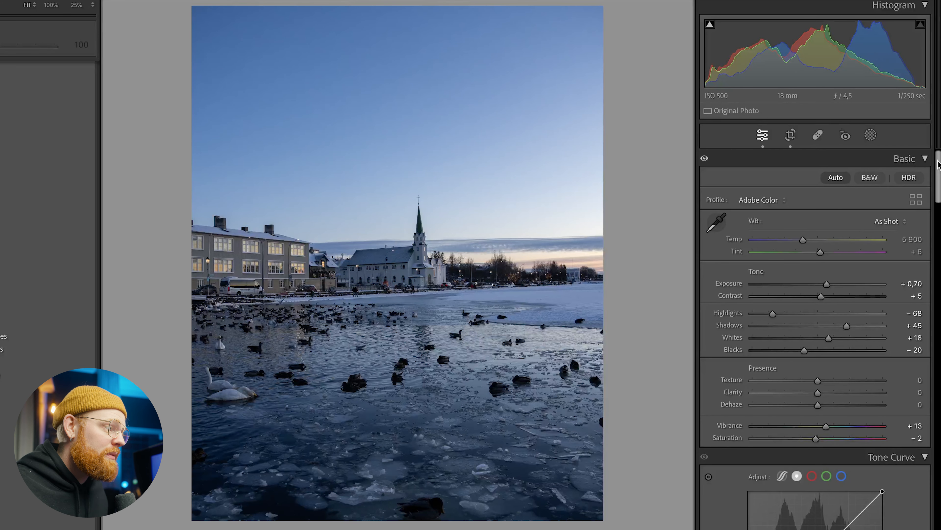
pyautogui.scroll(-1, 938, 163)
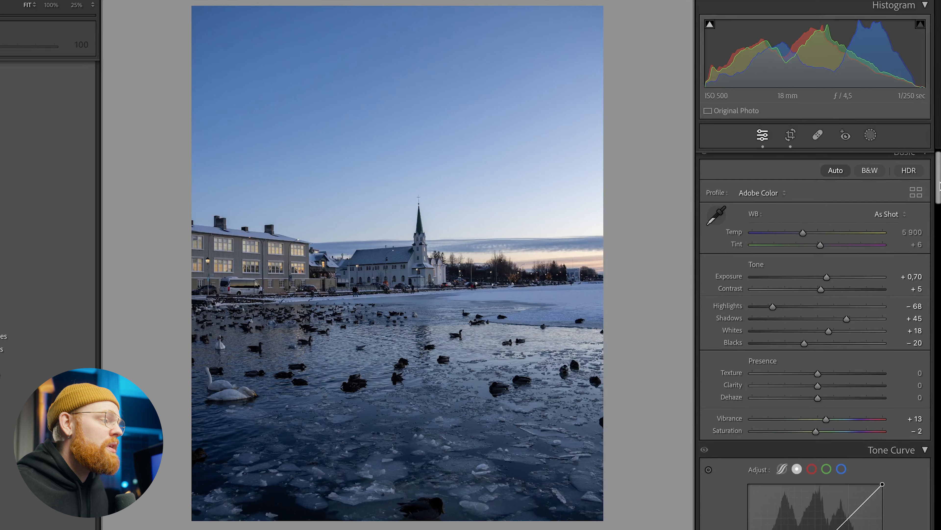
pyautogui.scroll(-8, 939, 236)
pyautogui.scroll(-5, 939, 232)
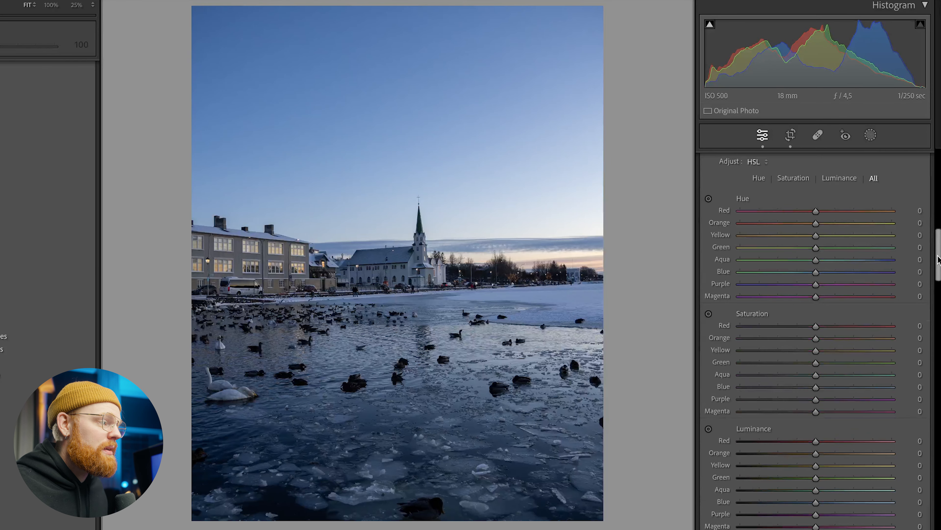
pyautogui.moveTo(939, 256); pyautogui.dragTo(937, 148)
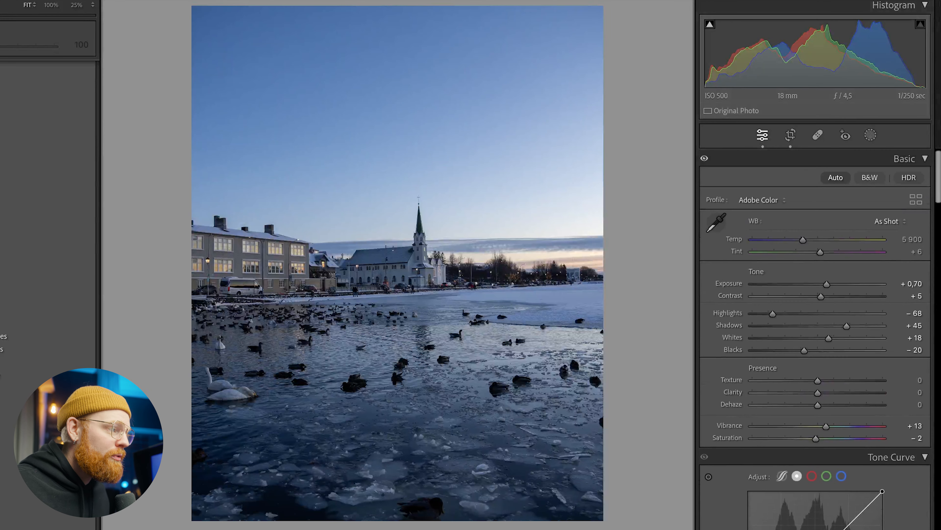
# Step: Add a wide radial gradient mask around the church and shoreline with Feather at 68, and compare before and after
pyautogui.click(871, 138)
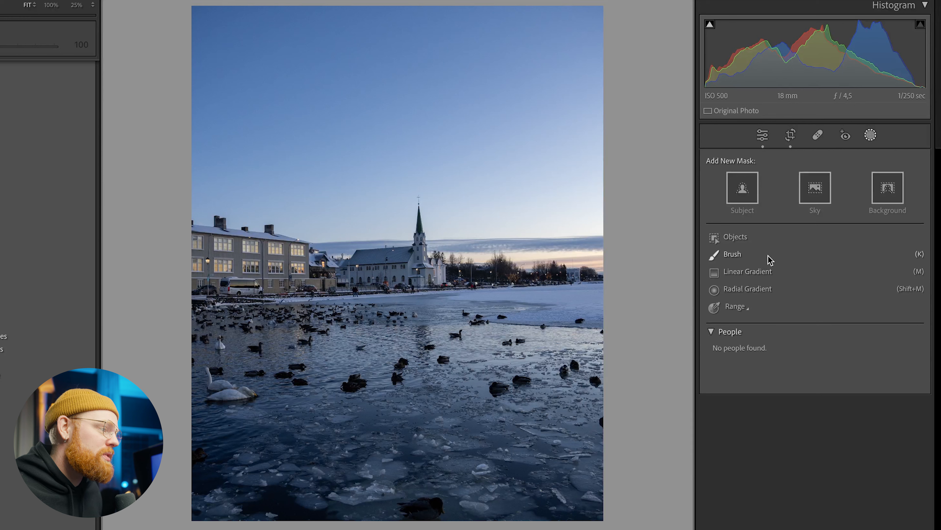
pyautogui.click(756, 295)
pyautogui.moveTo(498, 306); pyautogui.dragTo(101, 433)
pyautogui.moveTo(501, 366); pyautogui.dragTo(418, 344)
pyautogui.moveTo(425, 320); pyautogui.dragTo(425, 317)
pyautogui.moveTo(887, 178); pyautogui.dragTo(844, 178)
pyautogui.press('o')
pyautogui.press('o')
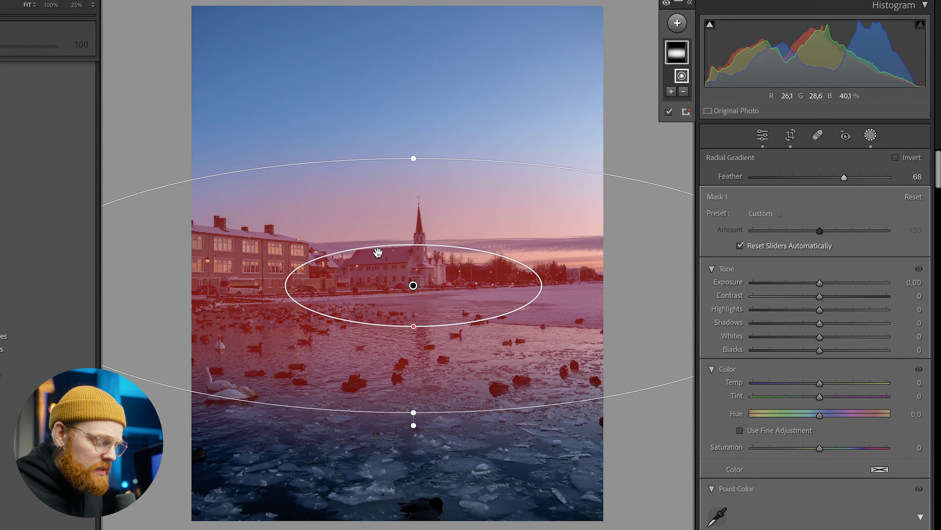
pyautogui.press('y')
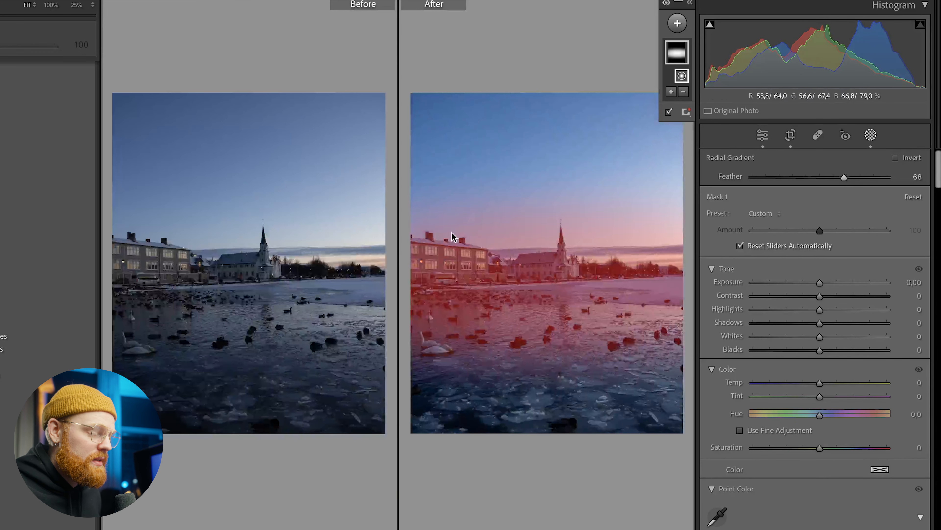
pyautogui.press('y')
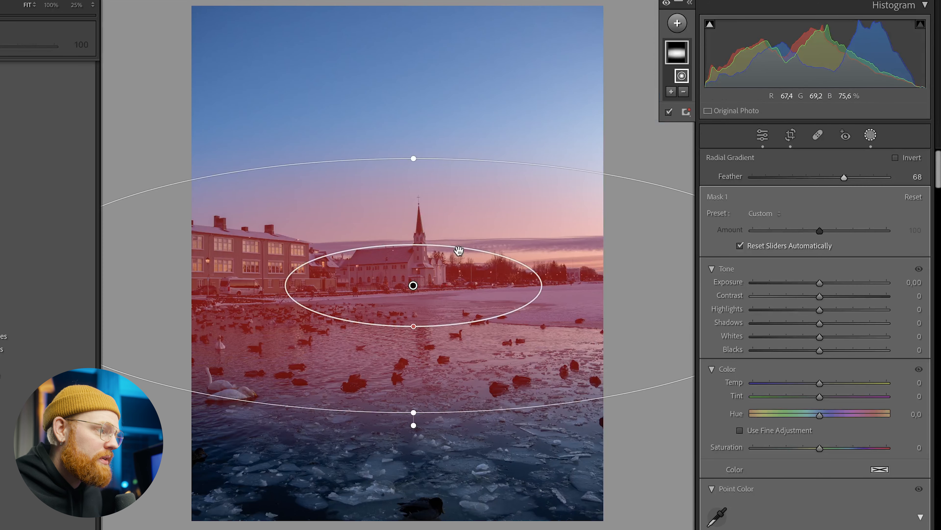
# Step: Set the radial gradient's Feather to 100 and reshape the ellipse to cover the buildings and the water in front
pyautogui.moveTo(844, 178); pyautogui.dragTo(846, 181)
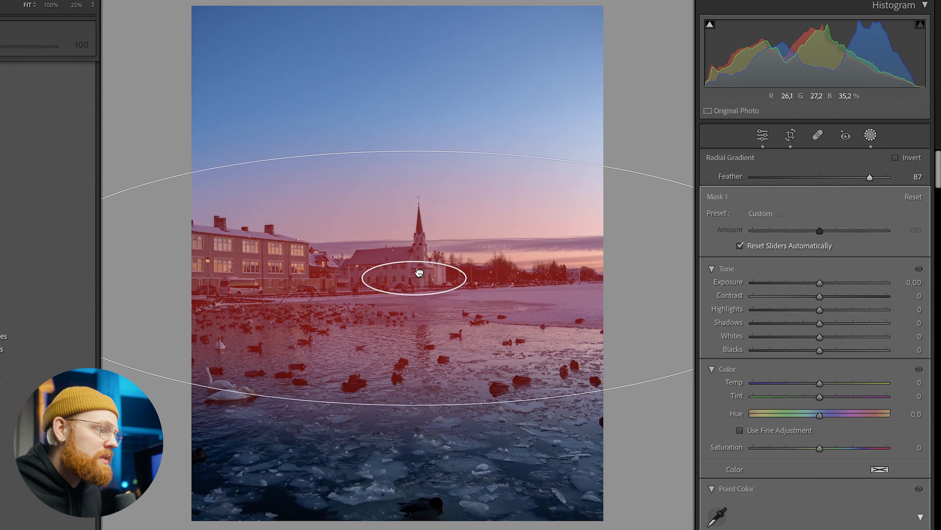
pyautogui.moveTo(871, 183); pyautogui.dragTo(890, 181)
pyautogui.moveTo(439, 261); pyautogui.dragTo(439, 260)
pyautogui.moveTo(289, 271); pyautogui.dragTo(368, 268)
pyautogui.moveTo(234, 275); pyautogui.dragTo(294, 276)
pyautogui.moveTo(148, 281); pyautogui.dragTo(235, 281)
pyautogui.moveTo(435, 261); pyautogui.dragTo(296, 285)
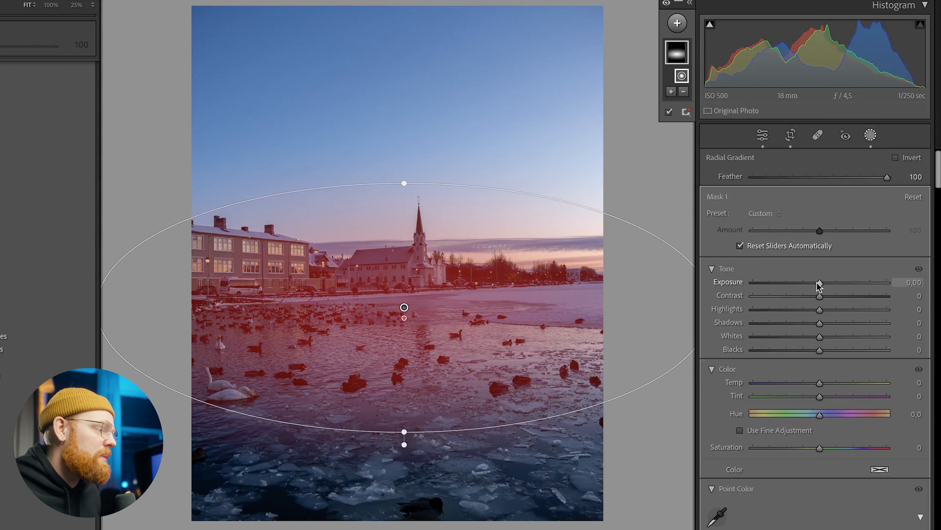
# Step: Brighten the radial gradient mask with Exposure at 0.15 and Whites at 6
pyautogui.moveTo(819, 283); pyautogui.dragTo(823, 283)
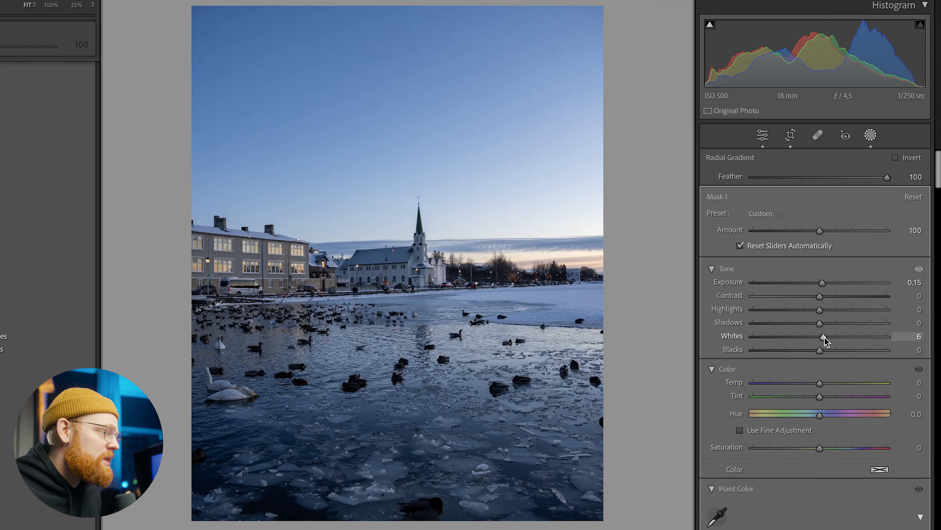
pyautogui.moveTo(823, 308); pyautogui.dragTo(824, 300)
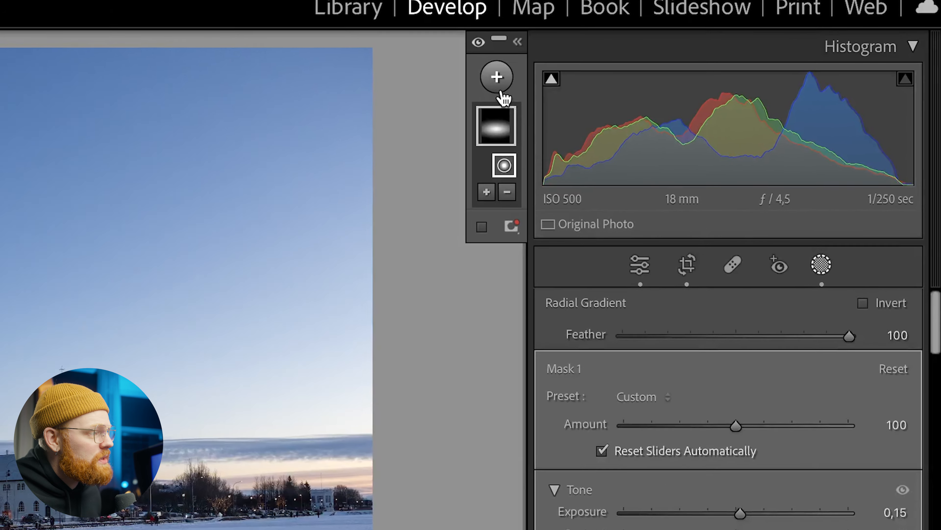
# Step: Try a linear gradient mask running from the icy foreground to the upper sky with Exposure at −4.00, and delete the gradient
pyautogui.click(586, 60)
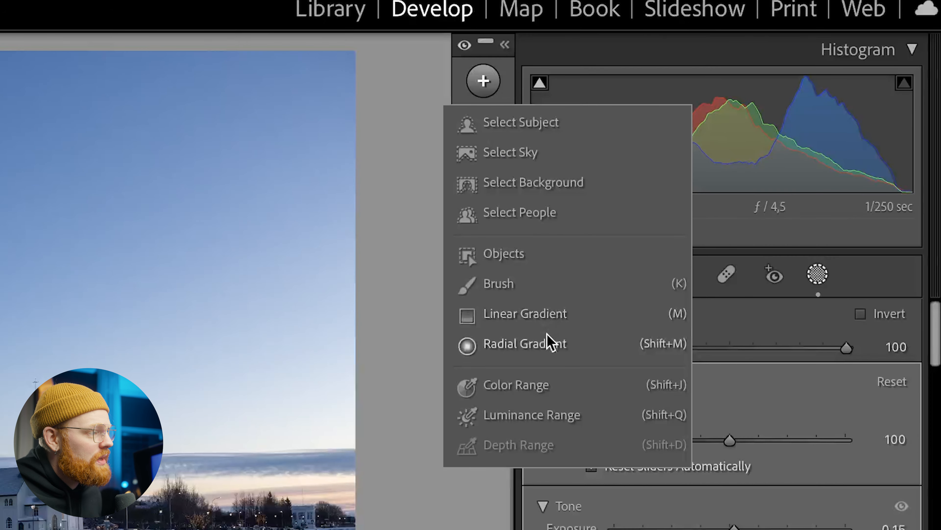
pyautogui.click(546, 315)
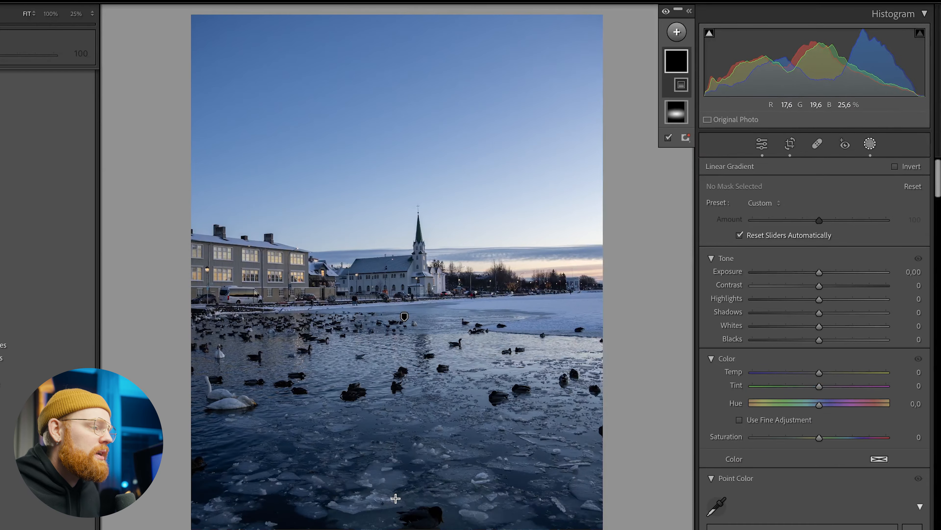
pyautogui.moveTo(395, 498); pyautogui.dragTo(398, 63)
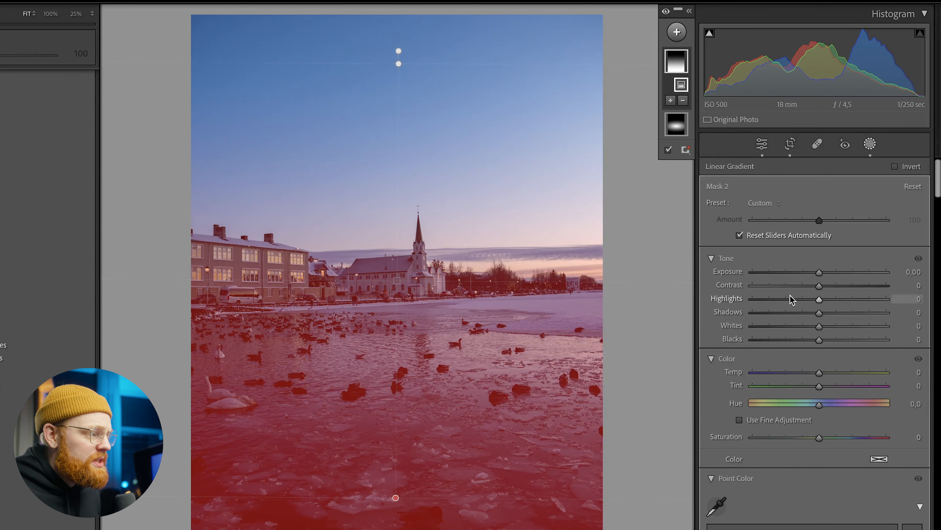
pyautogui.moveTo(819, 272); pyautogui.dragTo(790, 272)
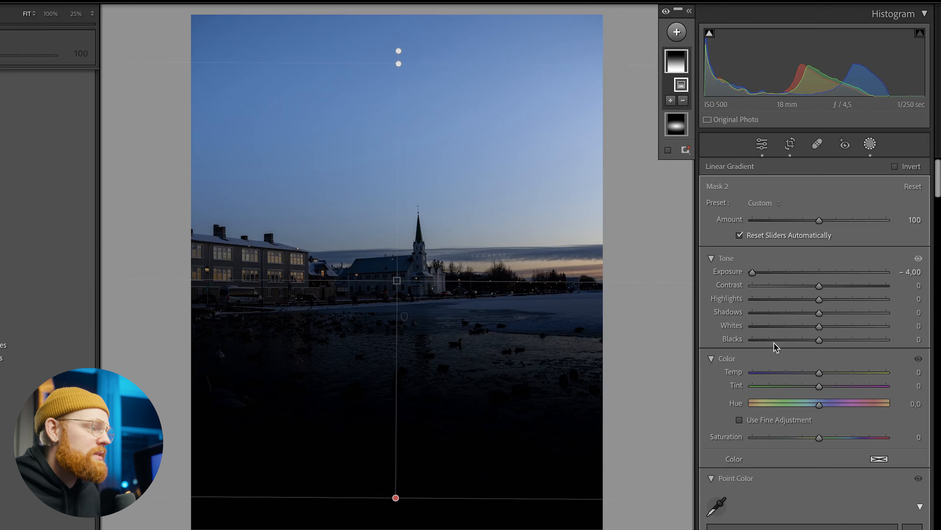
pyautogui.press('Delete')
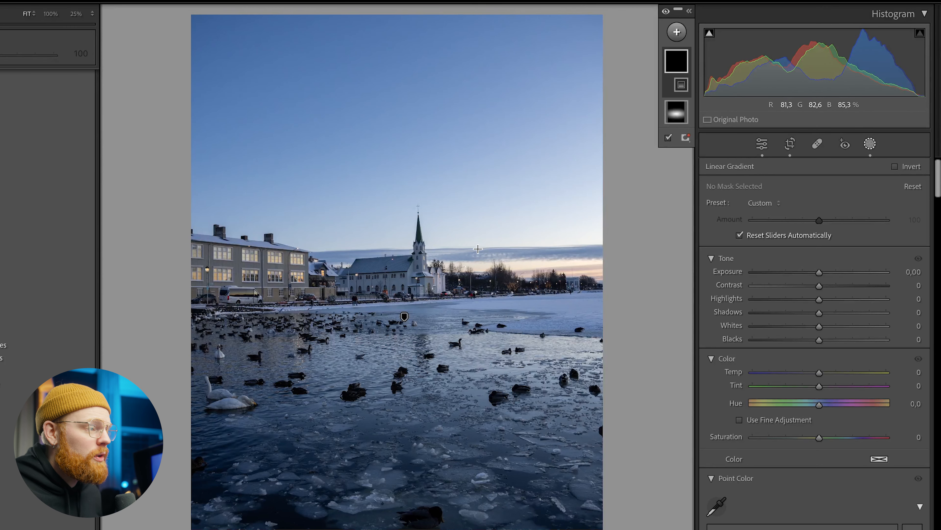
# Step: Draw a shorter linear gradient from the shoreline up into the sky, test its Exposure at 0.82 and shift it lower
pyautogui.moveTo(400, 272); pyautogui.dragTo(404, 133)
pyautogui.moveTo(819, 271); pyautogui.dragTo(832, 273)
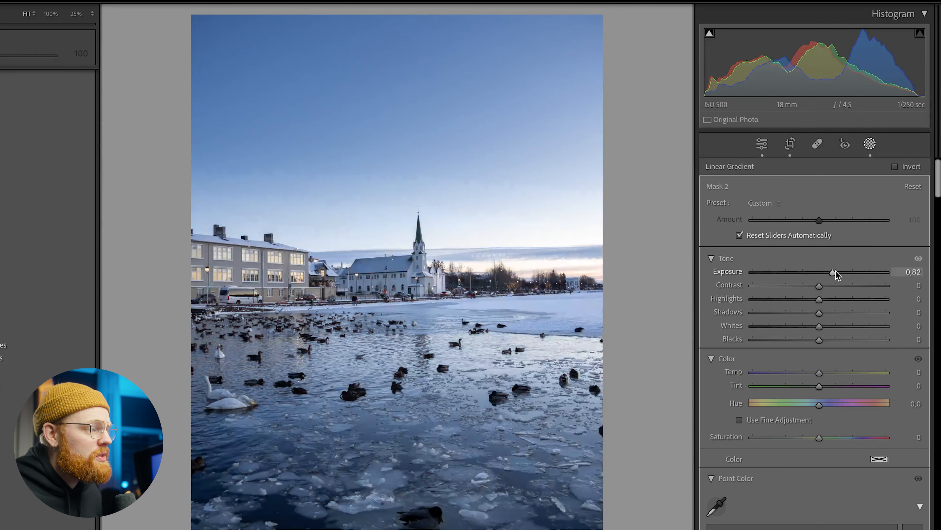
pyautogui.moveTo(402, 202); pyautogui.dragTo(409, 232)
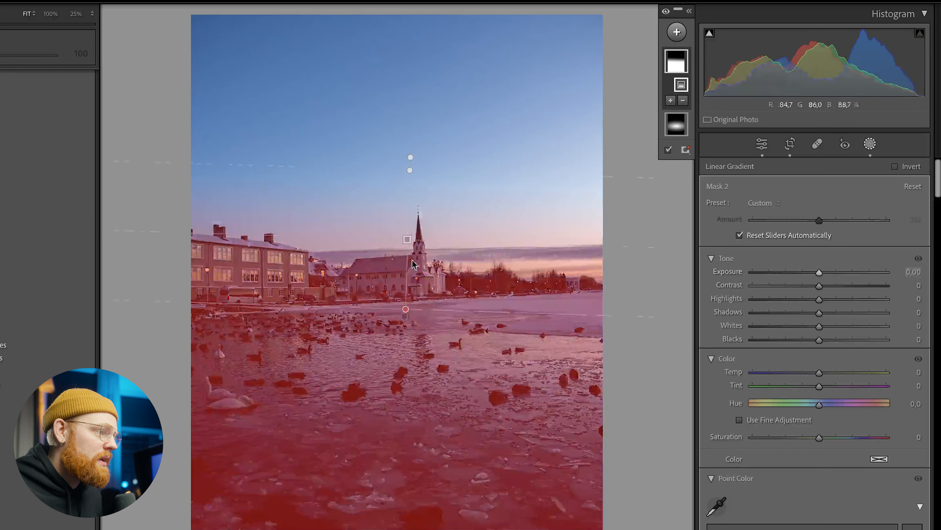
# Step: Narrow the linear gradient's transition to a thin band along the horizon at the base of the church
pyautogui.click(404, 316)
pyautogui.click(407, 240)
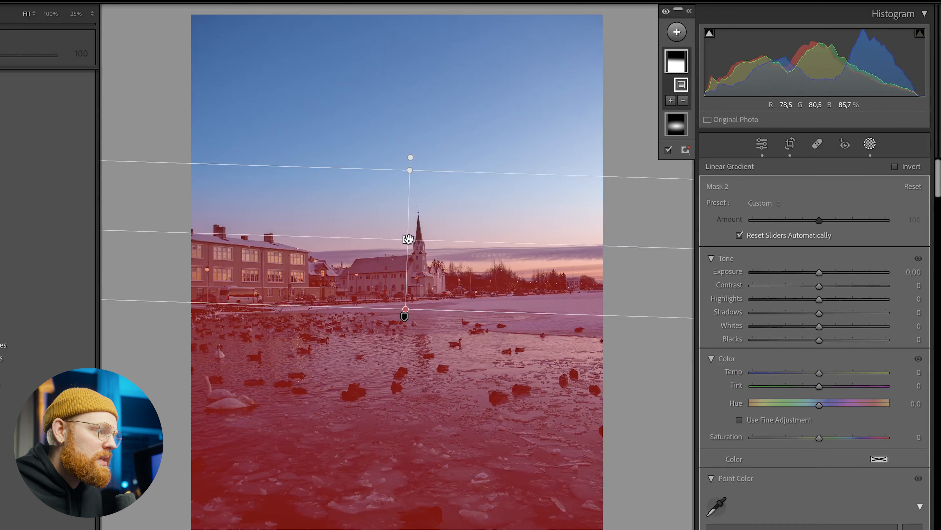
pyautogui.moveTo(410, 170); pyautogui.dragTo(407, 246)
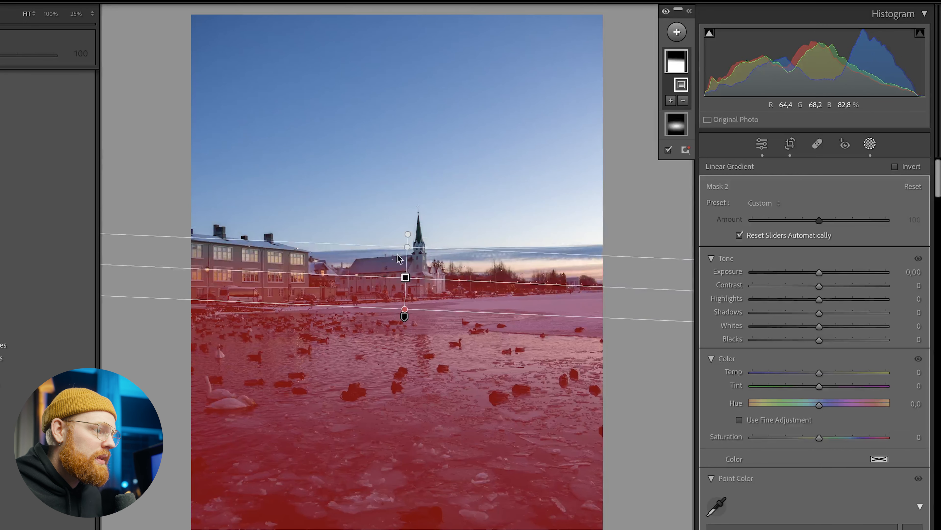
pyautogui.moveTo(404, 315); pyautogui.dragTo(404, 288)
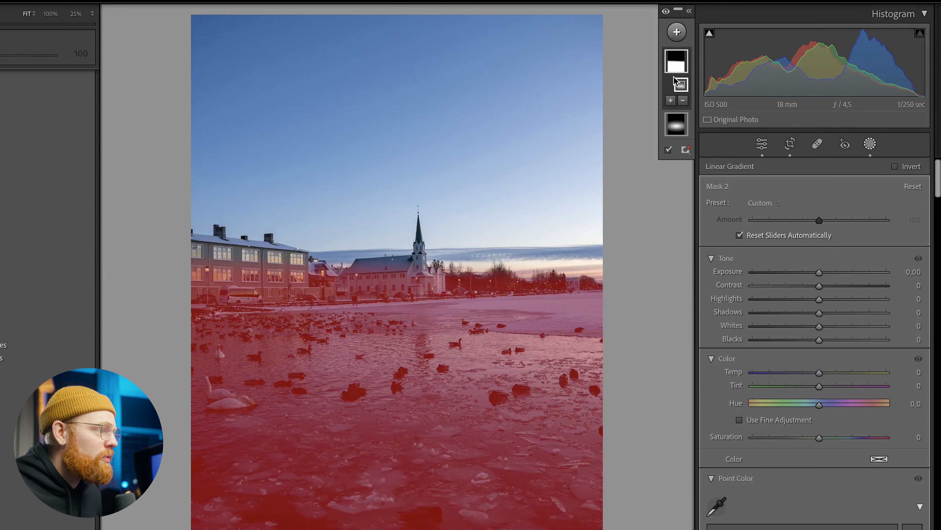
# Step: Add an Auto Mask brush to the linear gradient mask and paint the large building's upper facade and roof into it
pyautogui.click(671, 100)
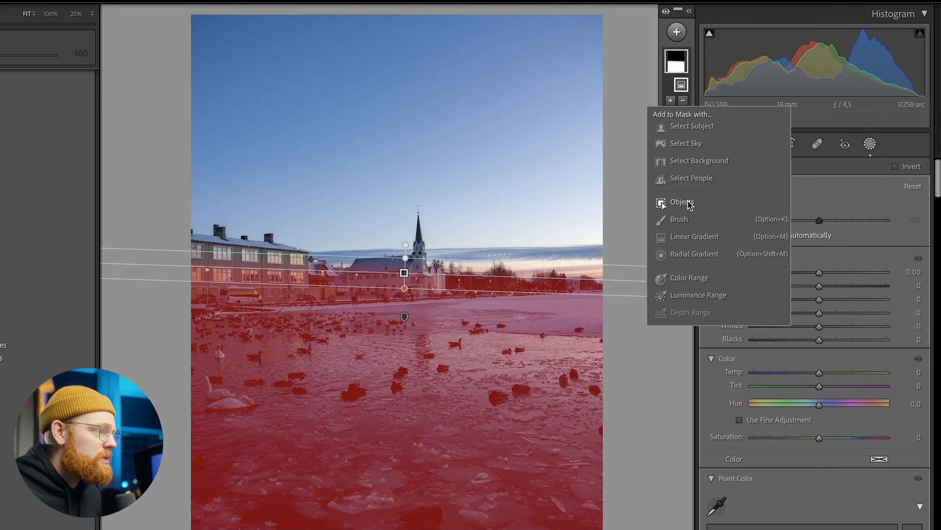
pyautogui.click(667, 204)
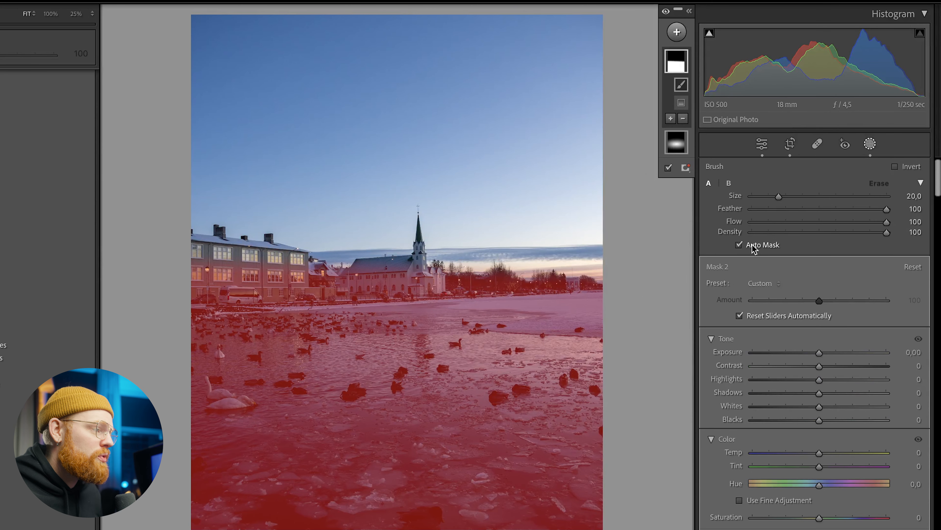
pyautogui.click(78, 14)
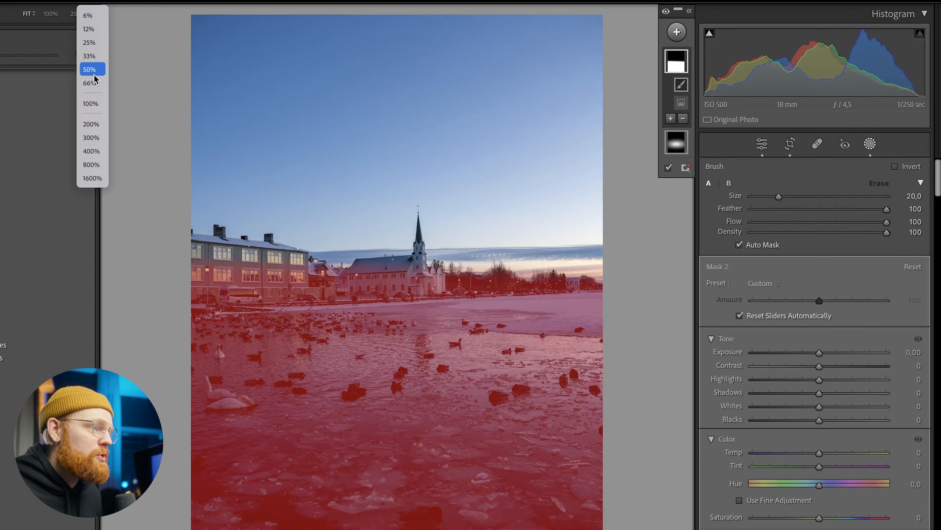
pyautogui.click(92, 66)
pyautogui.moveTo(324, 202); pyautogui.dragTo(448, 221)
pyautogui.scroll(-3, 215, 209)
pyautogui.scroll(-1, 216, 209)
pyautogui.moveTo(208, 211)
pyautogui.mouseDown()
pyautogui.moveTo(240, 213)
pyautogui.moveTo(190, 195)
pyautogui.moveTo(274, 202)
pyautogui.moveTo(444, 244)
pyautogui.mouseUp()
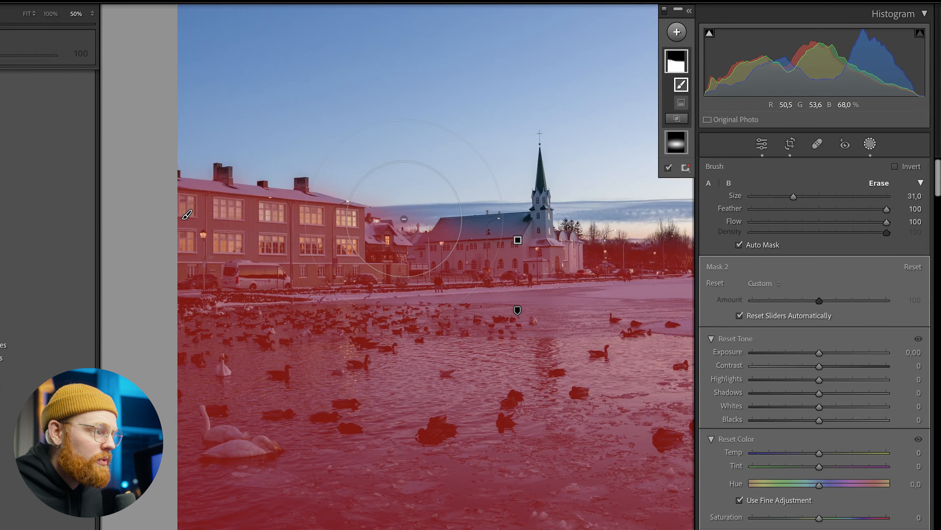
# Step: Clean up the mask's overspill beside the buildings with a size 9 eraser, and paint in the church roof with a size 12 brush
pyautogui.scroll(1, 413, 222)
pyautogui.press('alt')
pyautogui.scroll(-3, 413, 223)
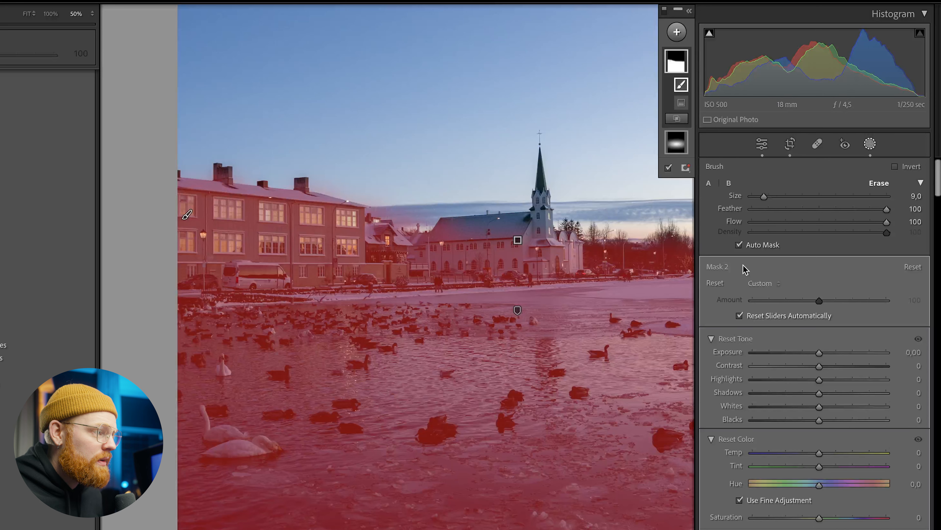
pyautogui.moveTo(415, 224)
pyautogui.mouseDown()
pyautogui.moveTo(374, 212)
pyautogui.moveTo(388, 208)
pyautogui.moveTo(376, 239)
pyautogui.mouseUp()
pyautogui.moveTo(448, 243)
pyautogui.mouseDown()
pyautogui.moveTo(504, 243)
pyautogui.moveTo(322, 269)
pyautogui.mouseUp()
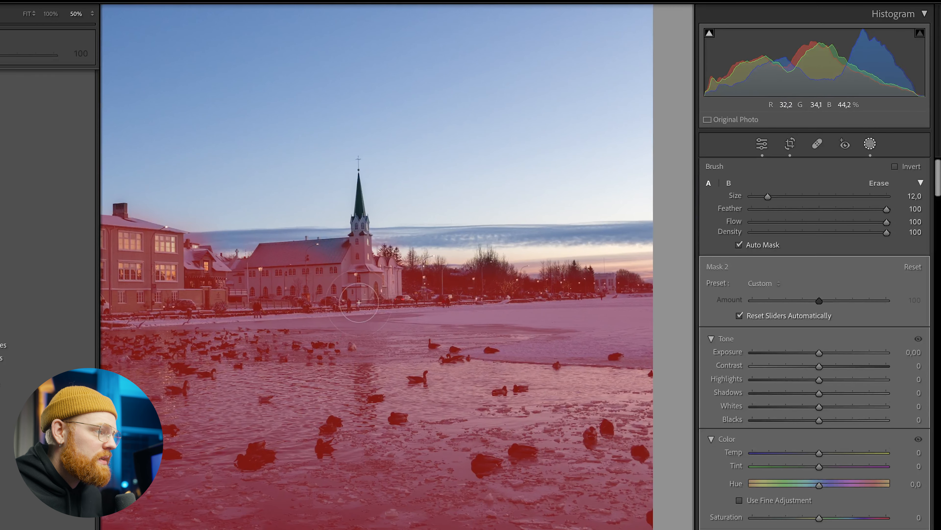
# Step: Paint the green church spire into the foreground mask in close-up with the Auto Mask brush
pyautogui.click(89, 13)
pyautogui.click(102, 72)
pyautogui.moveTo(288, 151)
pyautogui.mouseDown()
pyautogui.moveTo(326, 265)
pyautogui.moveTo(318, 293)
pyautogui.moveTo(282, 266)
pyautogui.moveTo(286, 129)
pyautogui.moveTo(265, 266)
pyautogui.moveTo(297, 247)
pyautogui.mouseUp()
pyautogui.scroll(-2, 283, 211)
pyautogui.moveTo(285, 99); pyautogui.dragTo(293, 196)
pyautogui.scroll(-3, 292, 196)
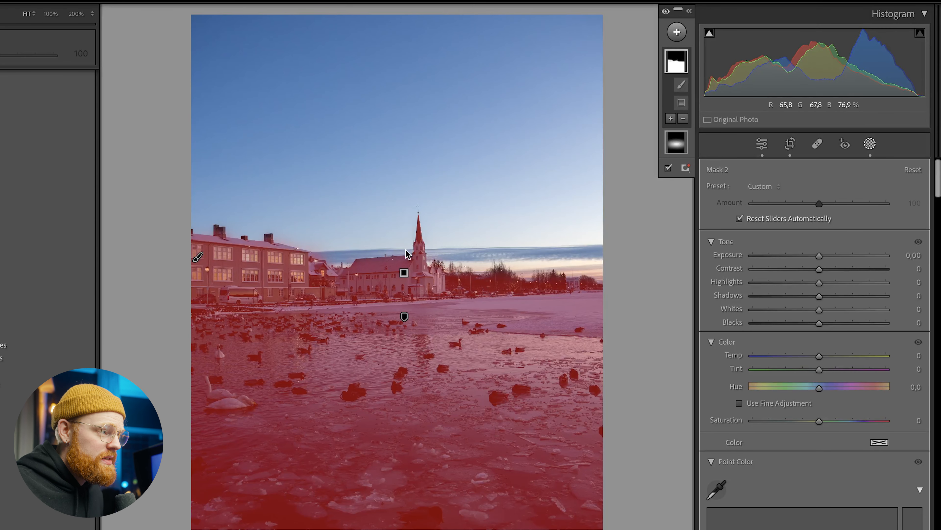
# Step: Brighten the foreground and buildings mask with Exposure 0.19, Contrast 5, Shadows 3 and Whites 4, and compare the photo with masks off and on
pyautogui.click(672, 64)
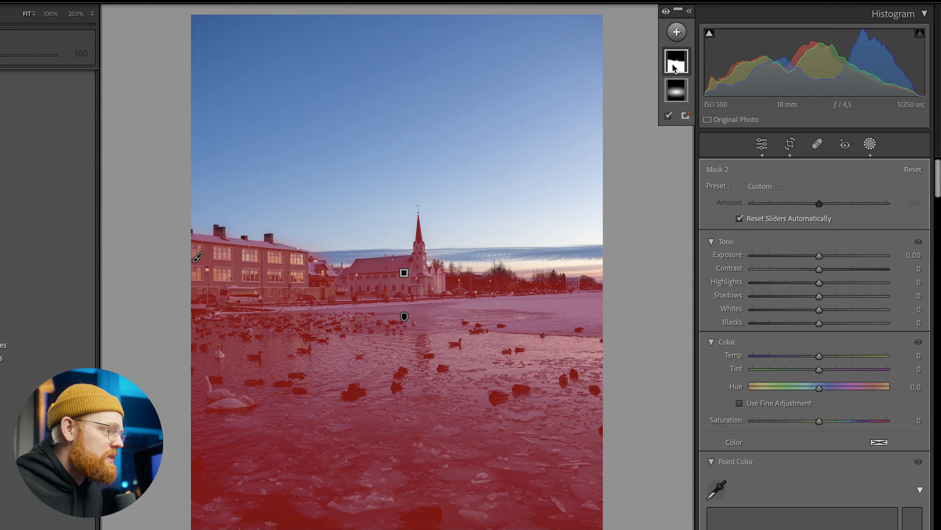
pyautogui.moveTo(817, 256); pyautogui.dragTo(824, 258)
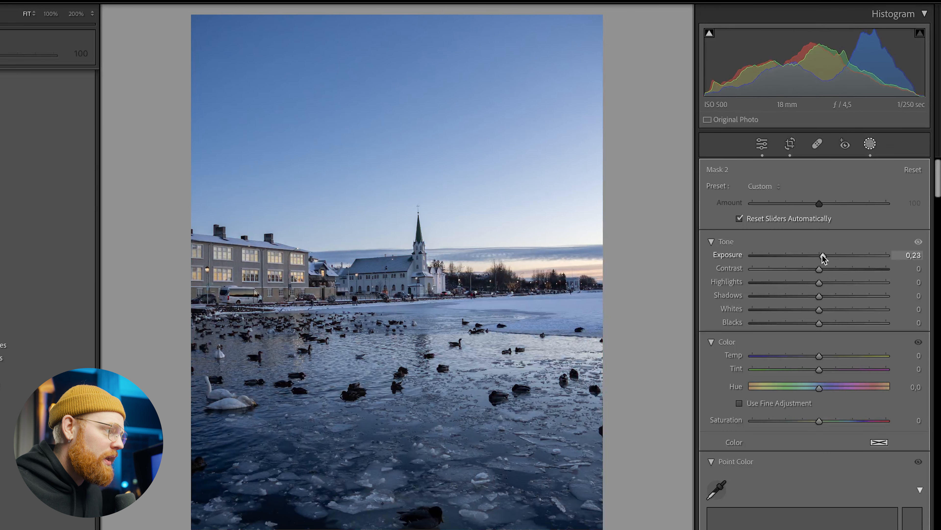
pyautogui.moveTo(822, 311); pyautogui.dragTo(820, 274)
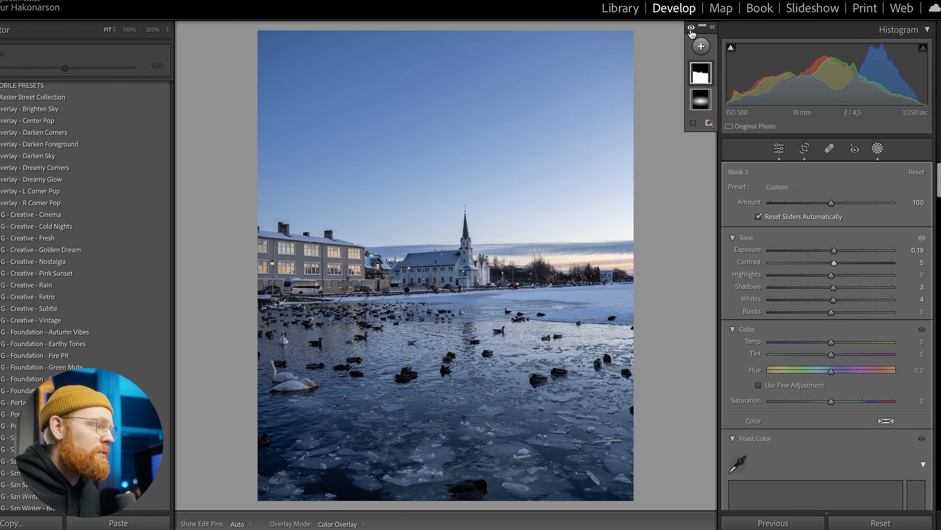
pyautogui.click(666, 12)
pyautogui.click(691, 29)
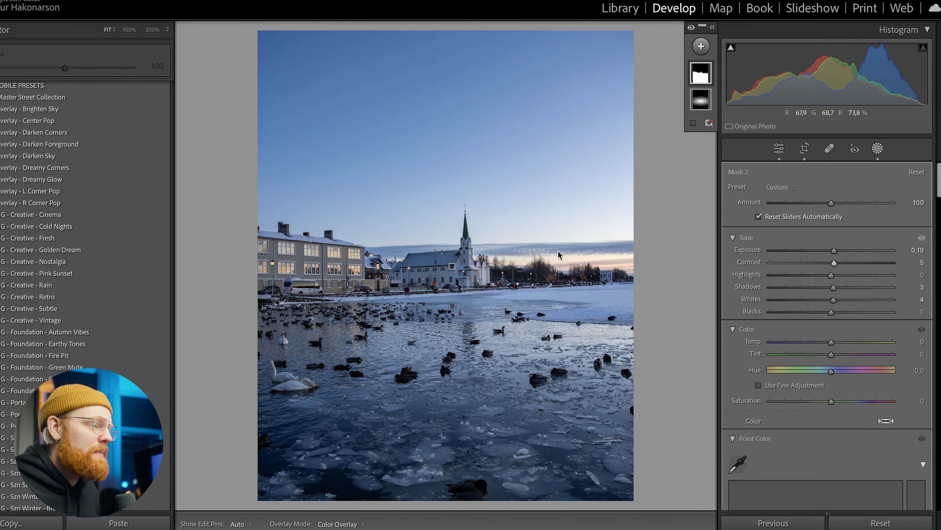
pyautogui.press('Escape')
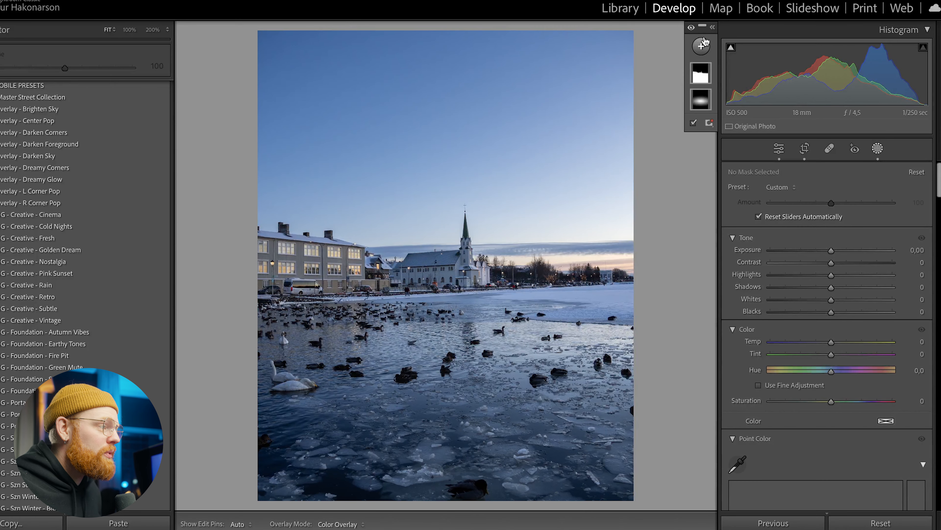
# Step: Draw a new linear gradient mask from below the photo's lower edge up to the shoreline and darken it with Exposure at −0.77
pyautogui.click(702, 45)
pyautogui.click(727, 171)
pyautogui.moveTo(446, 492); pyautogui.dragTo(453, 303)
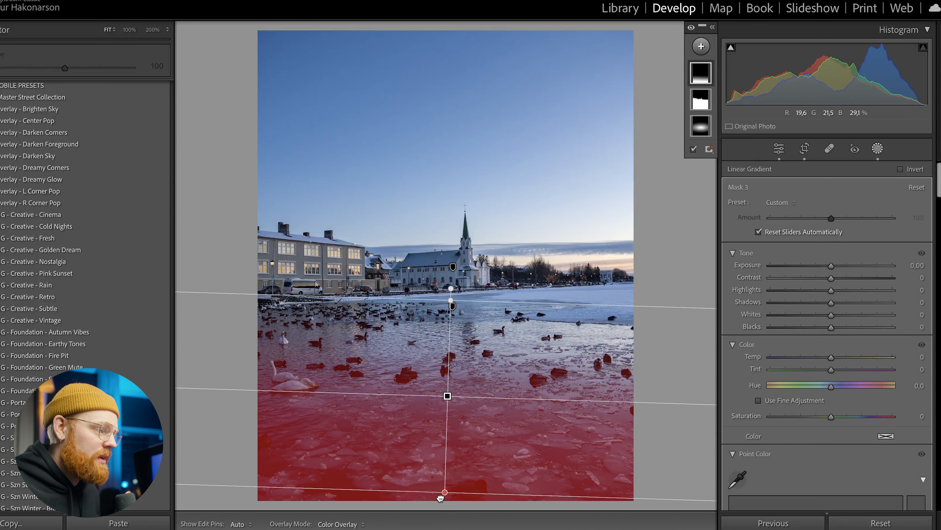
pyautogui.click(168, 29)
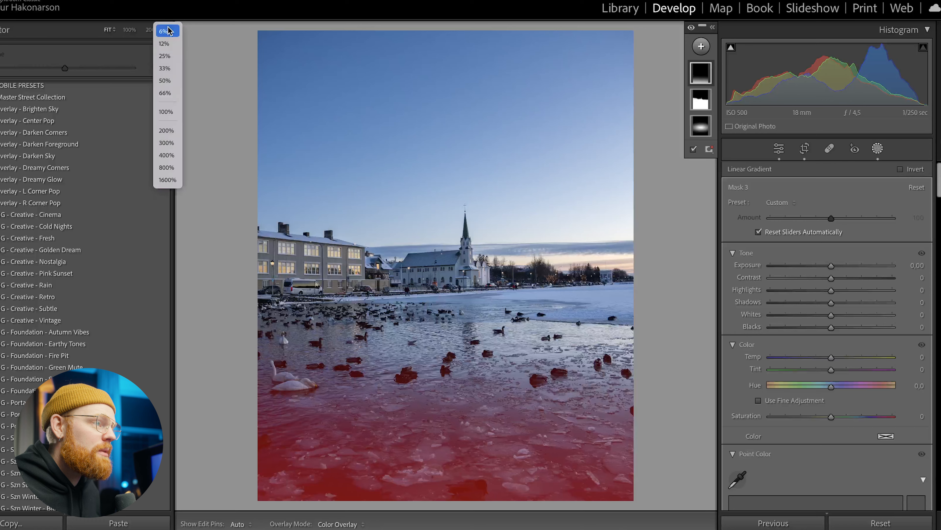
pyautogui.click(170, 44)
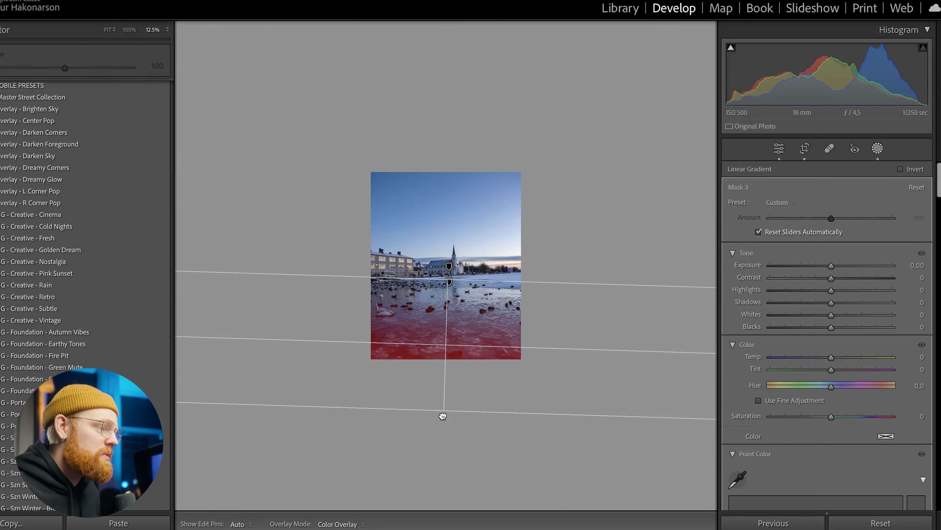
pyautogui.moveTo(831, 265); pyautogui.dragTo(820, 265)
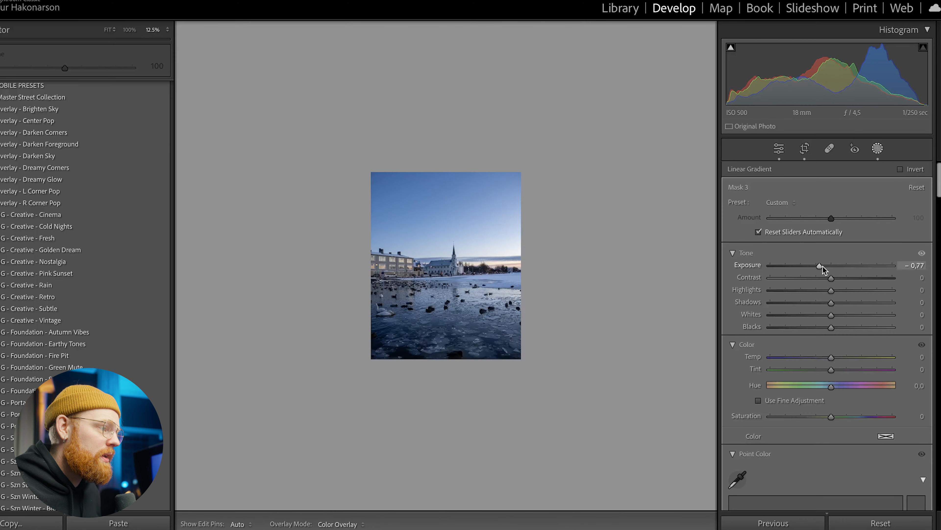
# Step: Shift the dark foreground gradient slightly lower and set its Exposure to −0.73
pyautogui.click(109, 29)
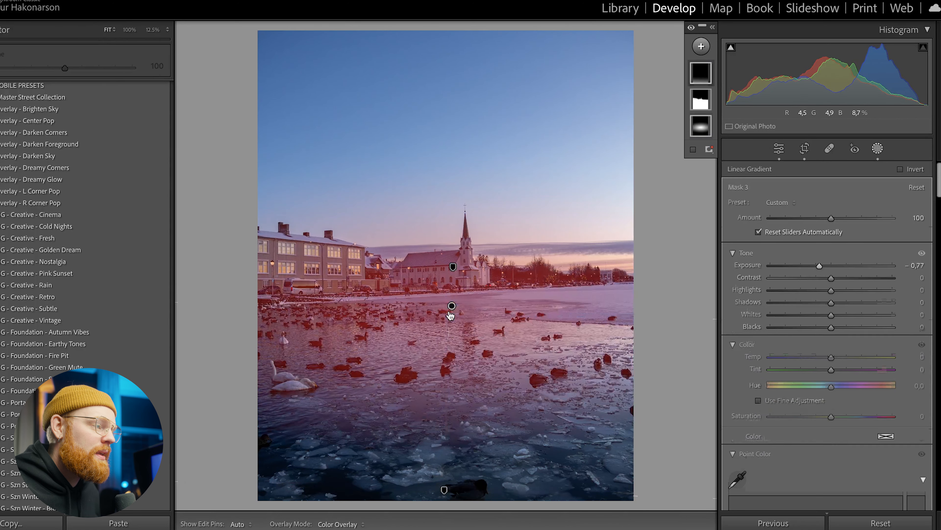
pyautogui.click(451, 307)
pyautogui.click(445, 491)
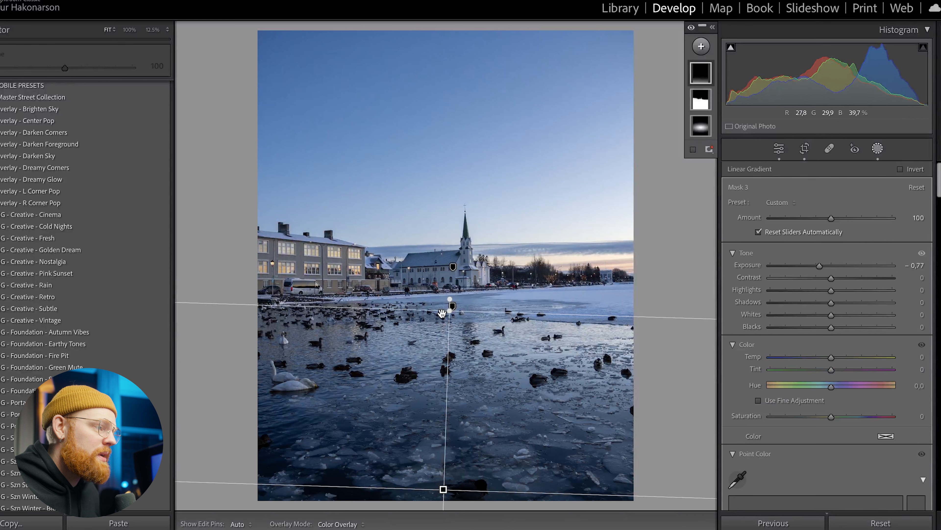
pyautogui.moveTo(454, 494); pyautogui.dragTo(454, 493)
pyautogui.moveTo(817, 266); pyautogui.dragTo(820, 266)
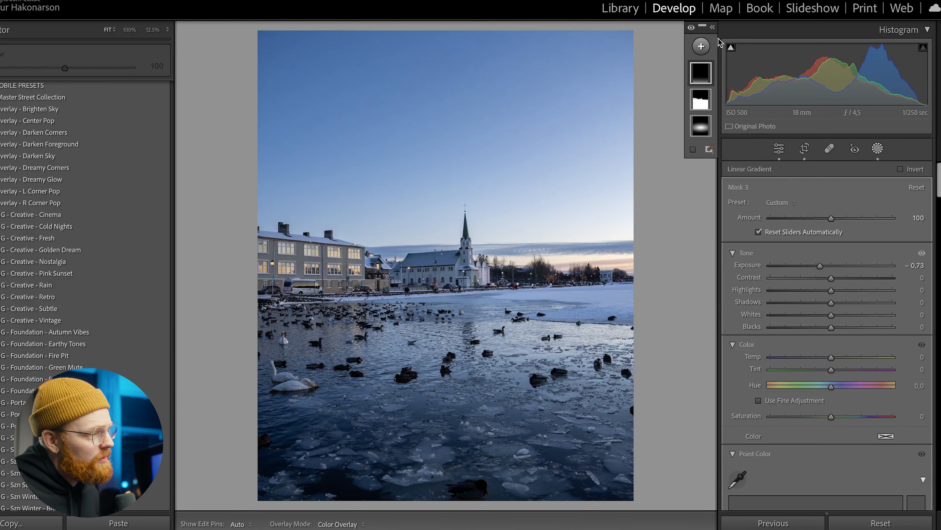
# Step: Add a slightly tilted radial gradient mask over the bird flock near the swans with Exposure 0.14, Contrast 4 and Whites 4
pyautogui.click(701, 47)
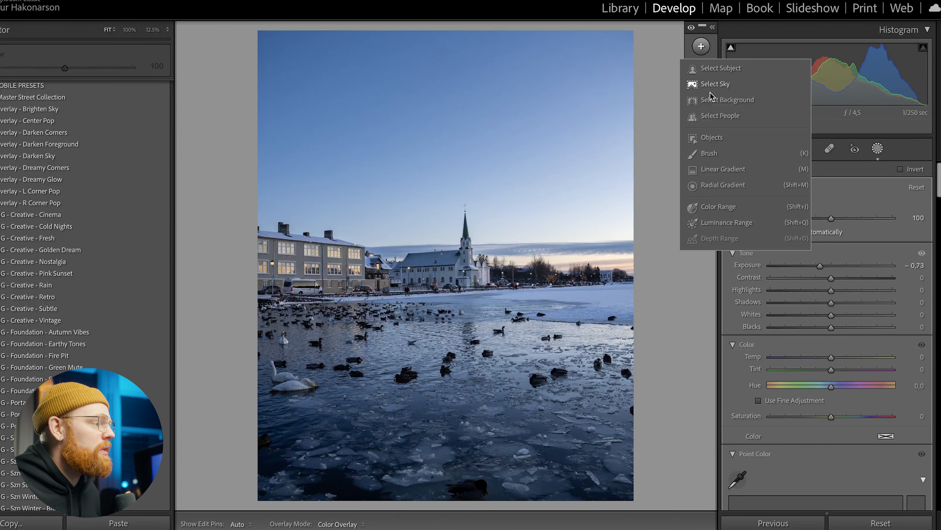
pyautogui.click(722, 184)
pyautogui.moveTo(456, 343); pyautogui.dragTo(381, 348)
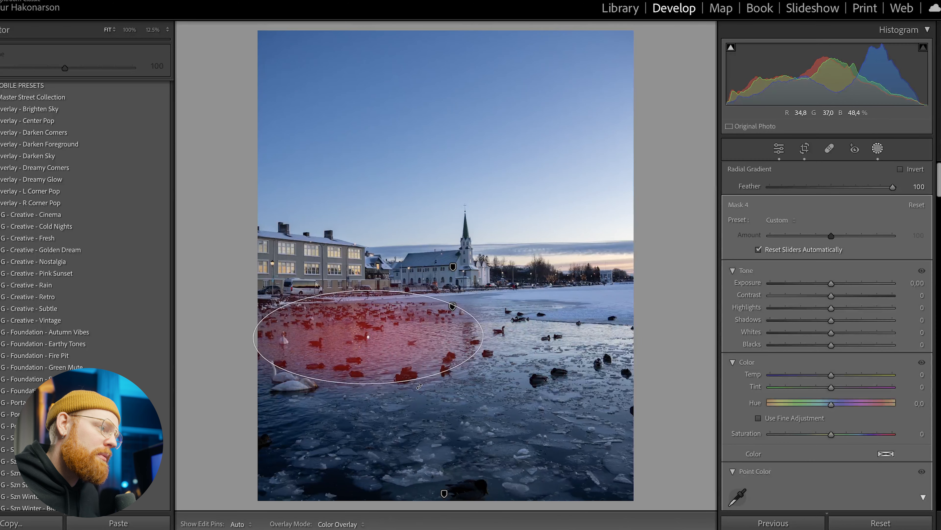
pyautogui.moveTo(833, 283); pyautogui.dragTo(834, 296)
pyautogui.moveTo(831, 332); pyautogui.dragTo(834, 332)
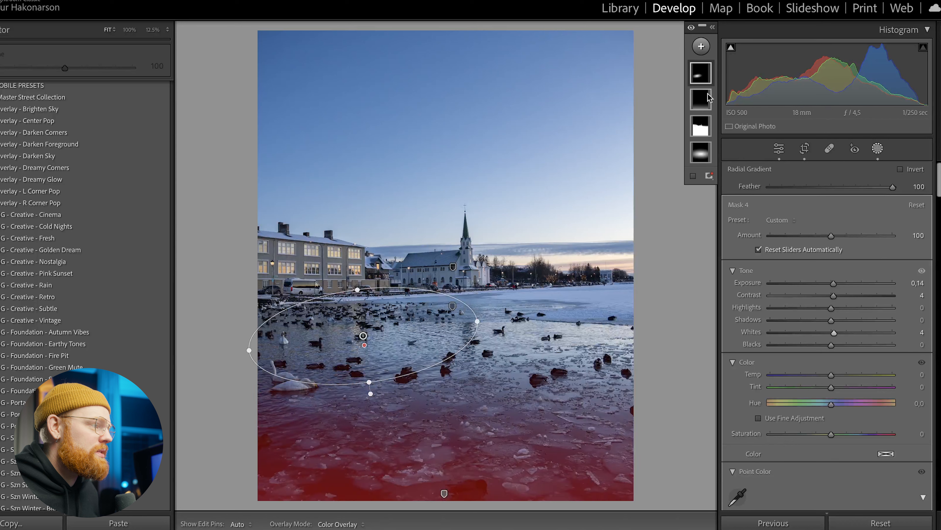
# Step: Add a wide radial gradient mask over the ducks on the central ice and brighten it with Exposure 0.26 and Whites 8
pyautogui.click(702, 47)
pyautogui.click(723, 184)
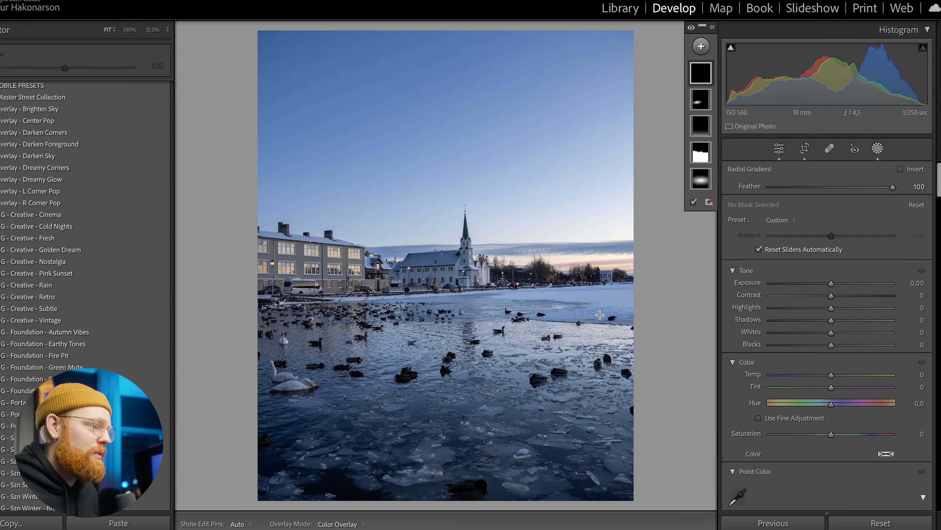
pyautogui.moveTo(625, 325); pyautogui.dragTo(384, 419)
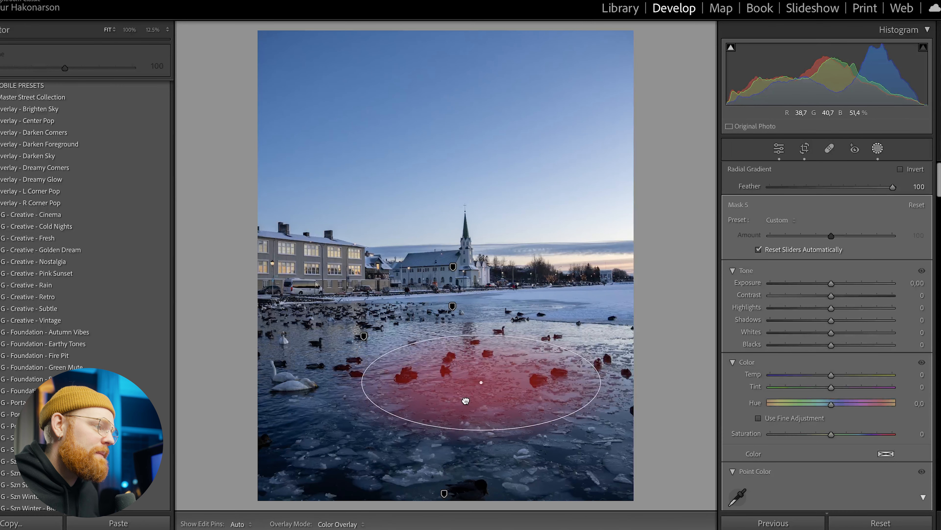
pyautogui.moveTo(832, 283); pyautogui.dragTo(836, 288)
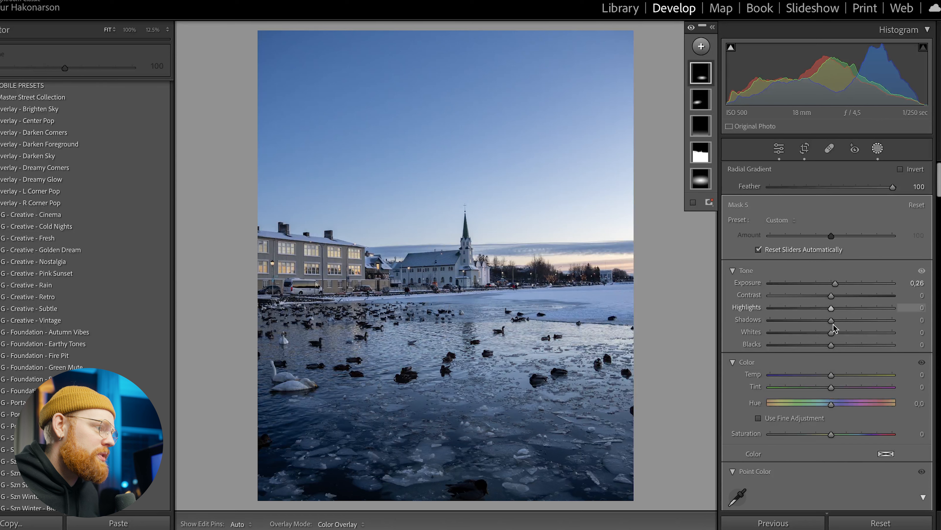
pyautogui.moveTo(831, 332); pyautogui.dragTo(840, 336)
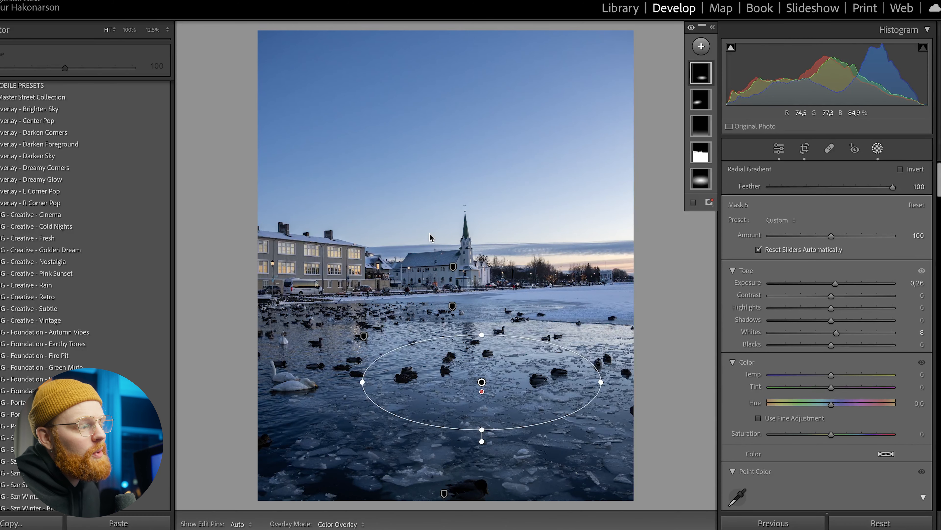
# Step: Create a new Auto Mask brush mask, paint it over the church and its spire, and set Exposure to 0.11
pyautogui.click(700, 50)
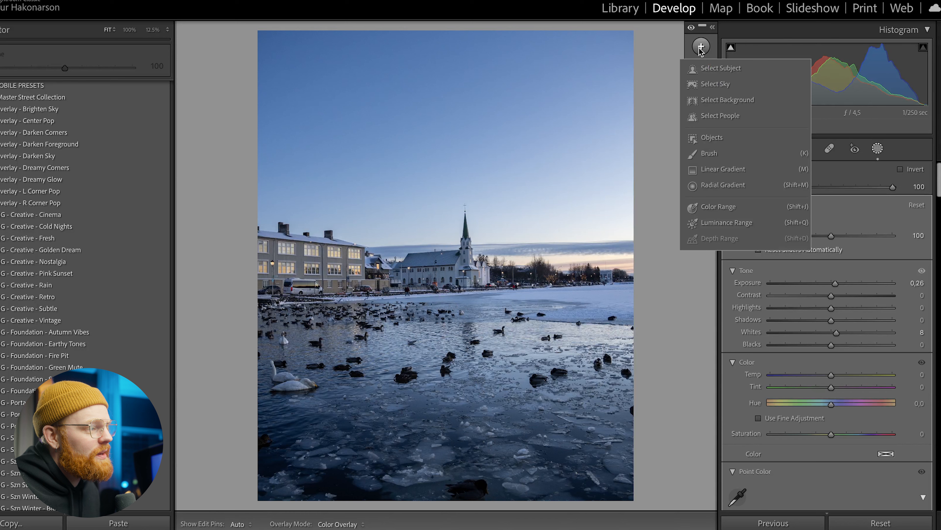
pyautogui.click(709, 153)
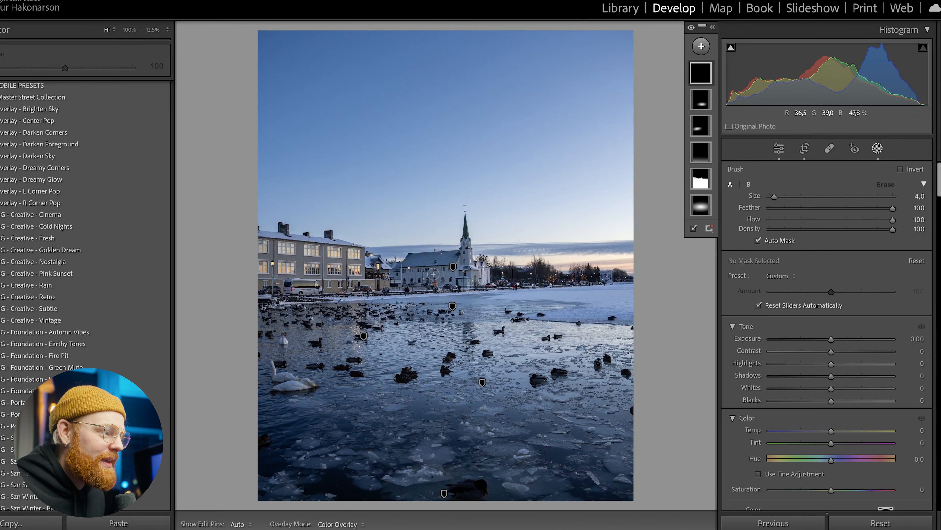
pyautogui.click(708, 47)
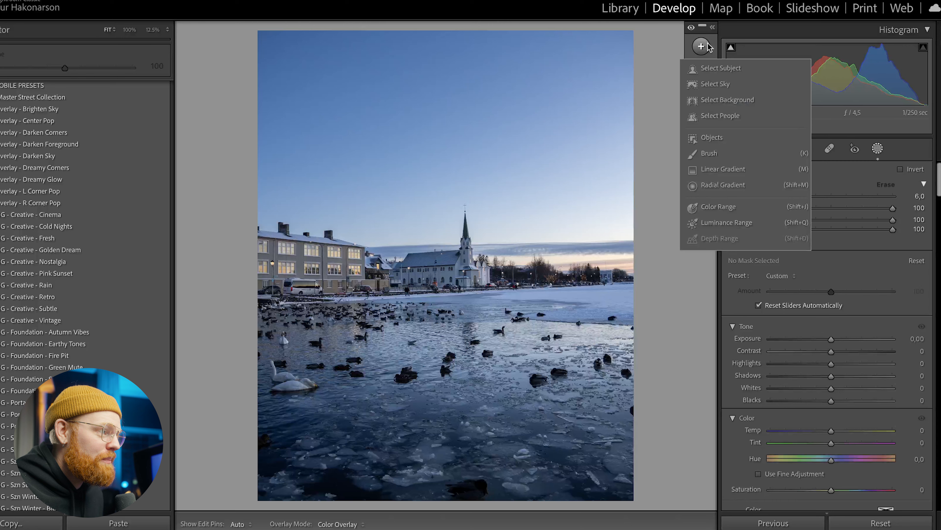
pyautogui.click(709, 153)
pyautogui.moveTo(406, 279)
pyautogui.mouseDown()
pyautogui.moveTo(472, 279)
pyautogui.moveTo(415, 270)
pyautogui.moveTo(470, 259)
pyautogui.moveTo(481, 280)
pyautogui.moveTo(465, 241)
pyautogui.mouseUp()
pyautogui.scroll(-2, 467, 261)
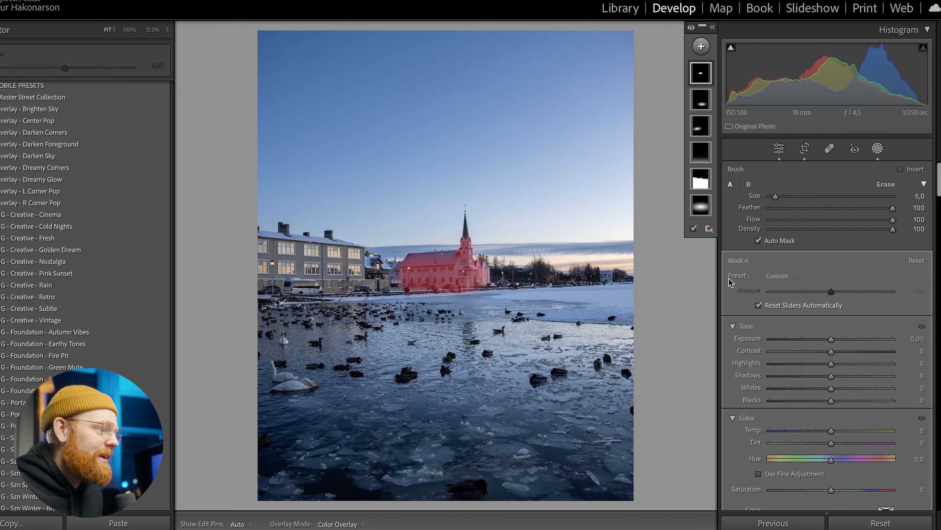
pyautogui.moveTo(832, 339); pyautogui.dragTo(833, 339)
# Step: Inspect the church at 200% zoom and touch up the Auto Mask brush over its walls, roof and tower with a larger brush
pyautogui.click(167, 30)
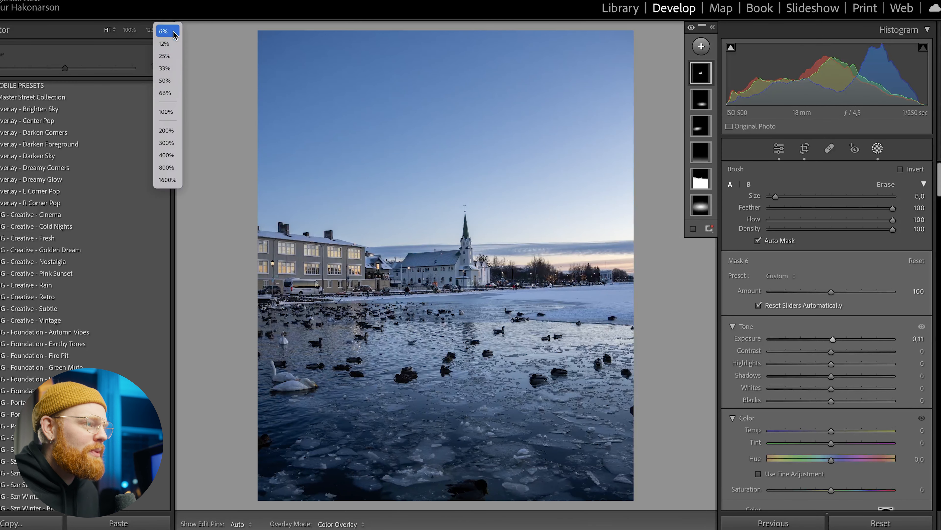
pyautogui.click(177, 81)
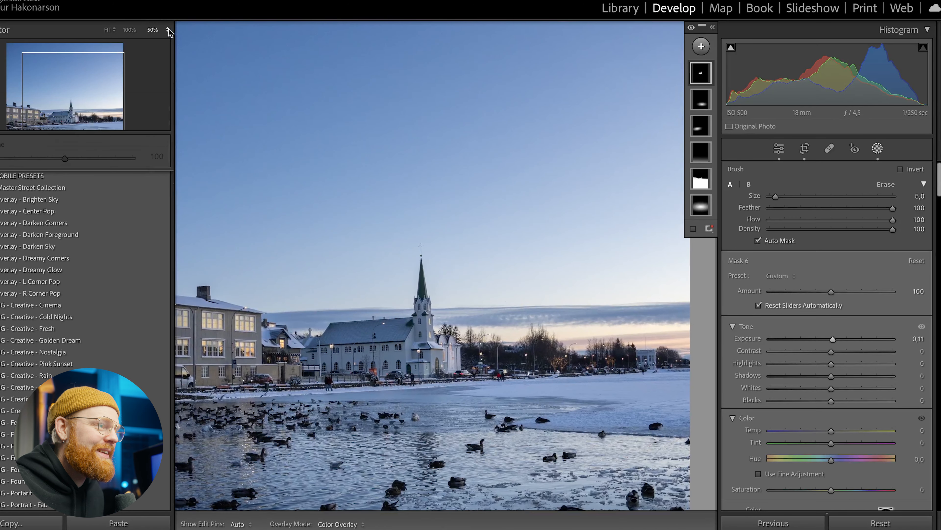
pyautogui.click(168, 29)
pyautogui.click(170, 91)
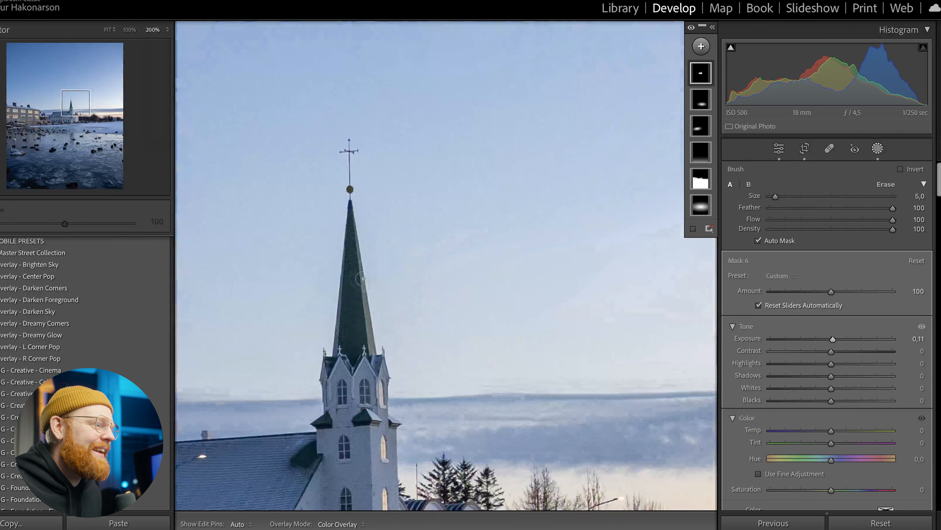
pyautogui.moveTo(362, 278); pyautogui.dragTo(482, 98)
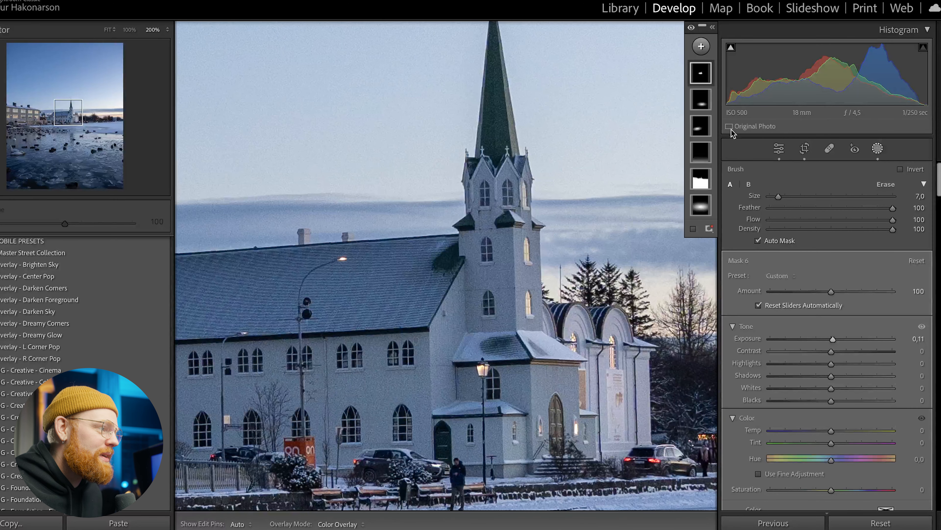
pyautogui.click(692, 70)
pyautogui.scroll(3, 460, 419)
pyautogui.scroll(2, 469, 415)
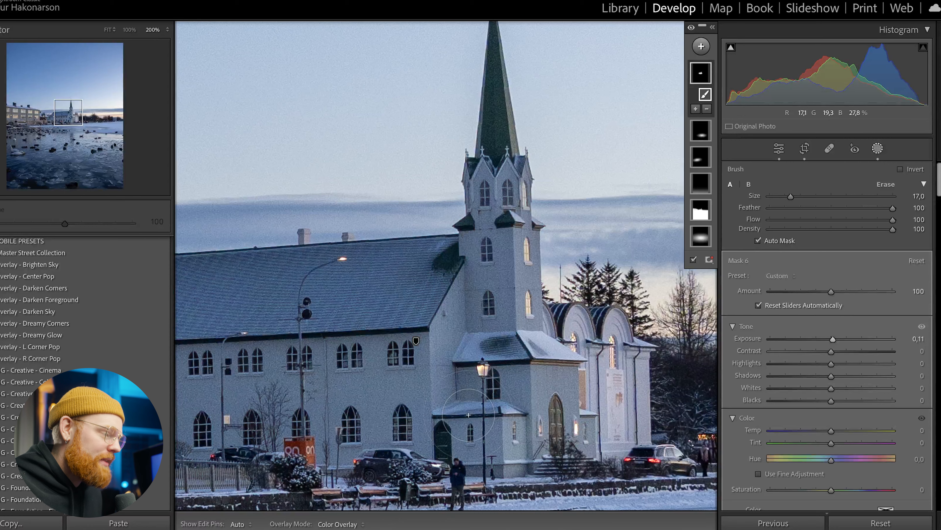
pyautogui.press('o')
pyautogui.press('h')
pyautogui.moveTo(312, 300); pyautogui.dragTo(511, 311)
pyautogui.press('h')
pyautogui.moveTo(609, 360)
pyautogui.mouseDown()
pyautogui.moveTo(225, 420)
pyautogui.moveTo(271, 394)
pyautogui.mouseUp()
# Step: Refine the church mask at high magnification by brushing over its remaining fine details with a size 15 brush
pyautogui.scroll(-6, 352, 205)
pyautogui.click(167, 30)
pyautogui.click(167, 74)
pyautogui.moveTo(281, 191); pyautogui.dragTo(589, 410)
pyautogui.scroll(6, 348, 286)
pyautogui.moveTo(349, 286)
pyautogui.mouseDown()
pyautogui.moveTo(351, 187)
pyautogui.moveTo(438, 298)
pyautogui.mouseUp()
pyautogui.moveTo(441, 300); pyautogui.dragTo(434, 123)
pyautogui.moveTo(430, 145)
pyautogui.mouseDown()
pyautogui.moveTo(418, 322)
pyautogui.moveTo(412, 135)
pyautogui.mouseUp()
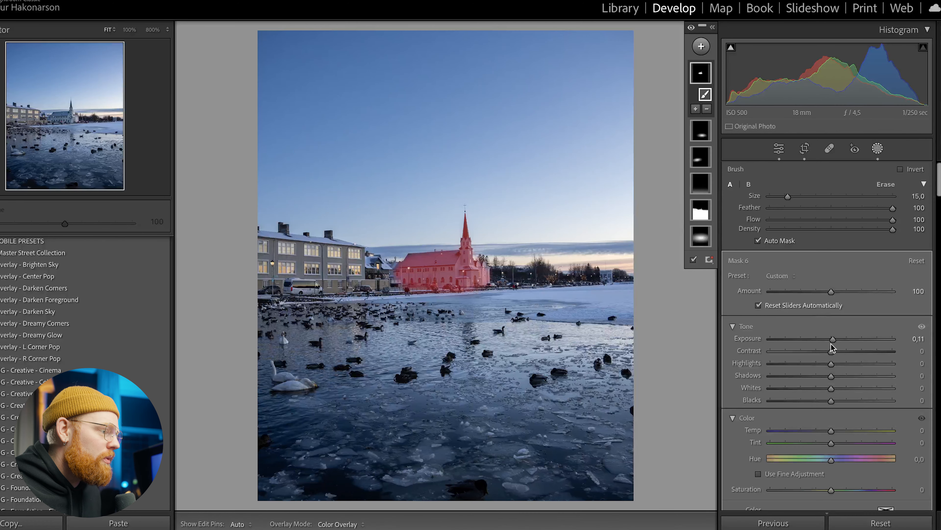
# Step: Set the church mask's Exposure to 0.14, Whites to 2 and Clarity to 6, and raise its Contrast slightly
pyautogui.moveTo(832, 339); pyautogui.dragTo(835, 339)
pyautogui.moveTo(831, 389); pyautogui.dragTo(833, 388)
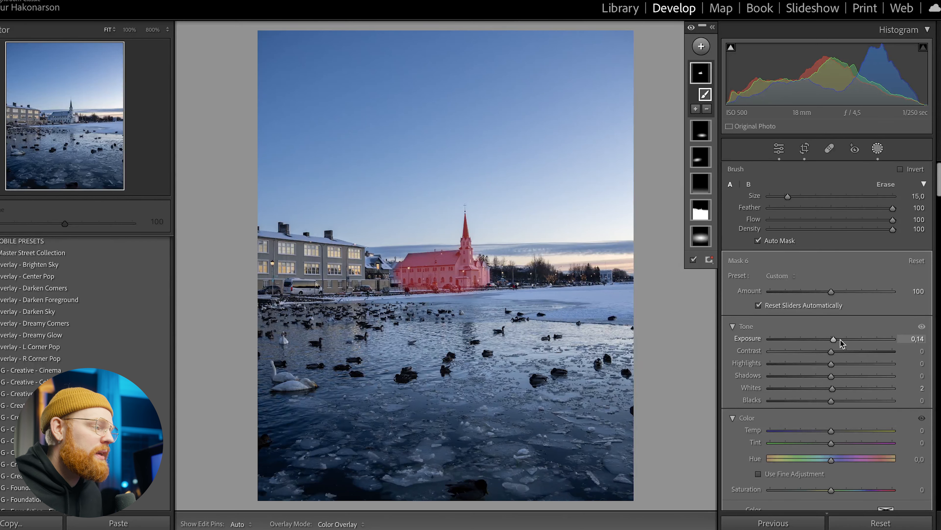
pyautogui.moveTo(830, 351); pyautogui.dragTo(813, 355)
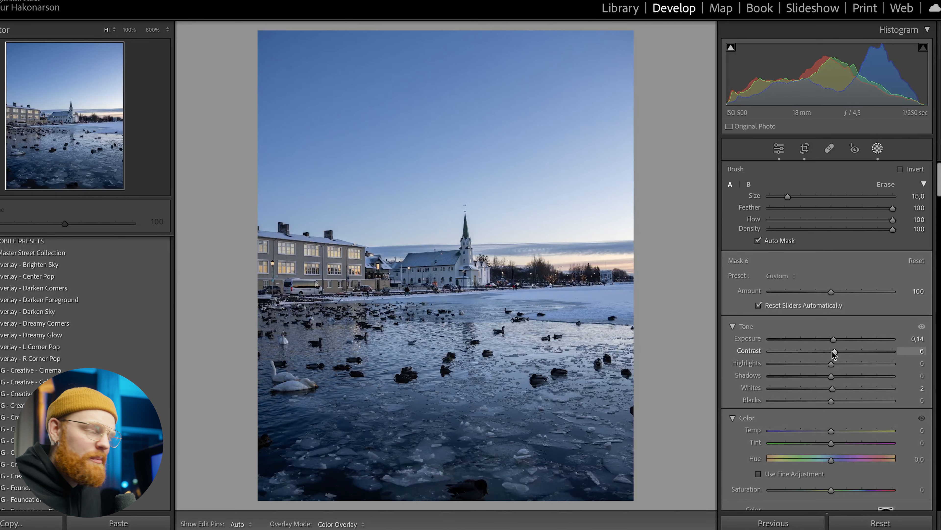
pyautogui.moveTo(833, 354); pyautogui.dragTo(835, 353)
pyautogui.scroll(-15, 938, 264)
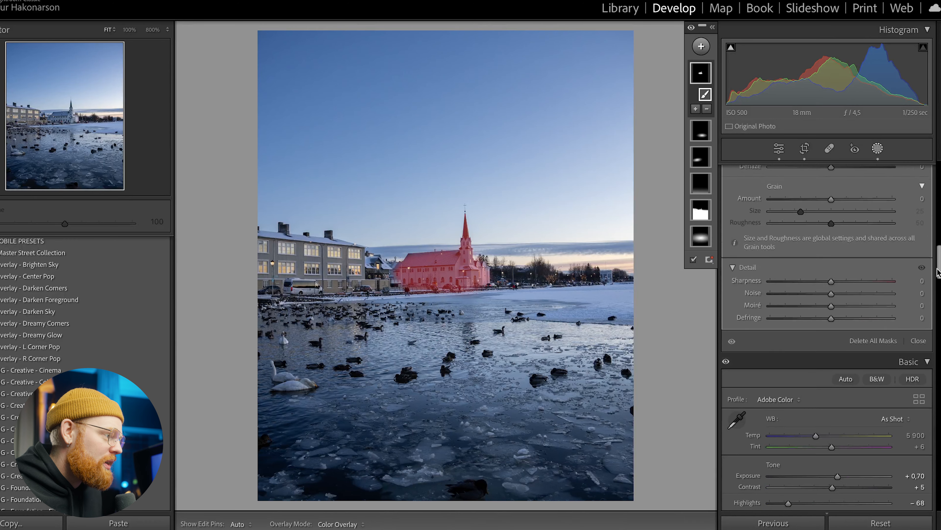
pyautogui.moveTo(838, 251); pyautogui.dragTo(835, 248)
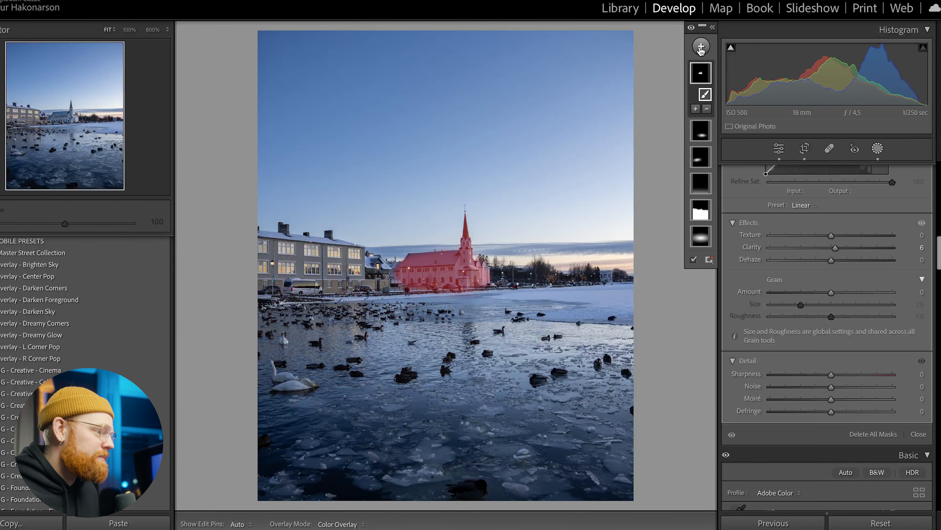
# Step: Create a new brush mask without Auto Mask and paint softly around the photo's lower area, side edges and upper corners as a vignette
pyautogui.click(701, 47)
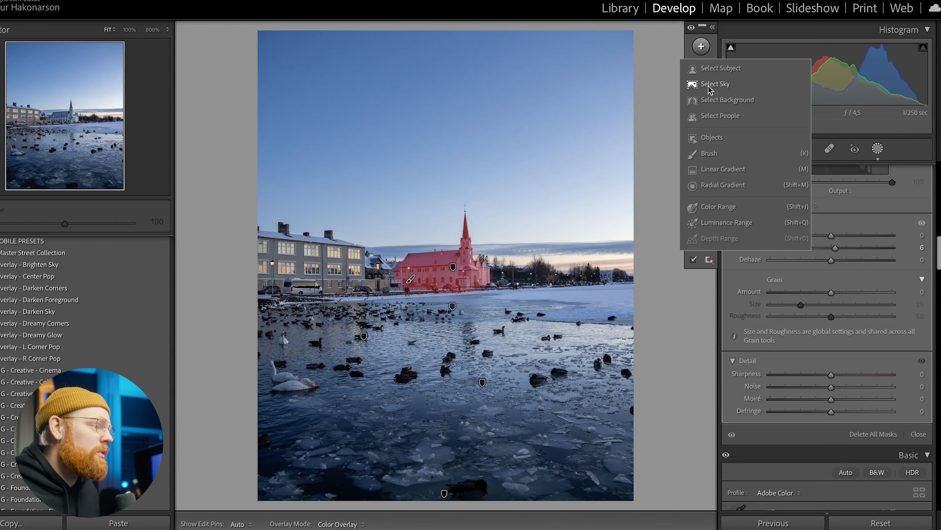
pyautogui.click(705, 155)
pyautogui.click(168, 29)
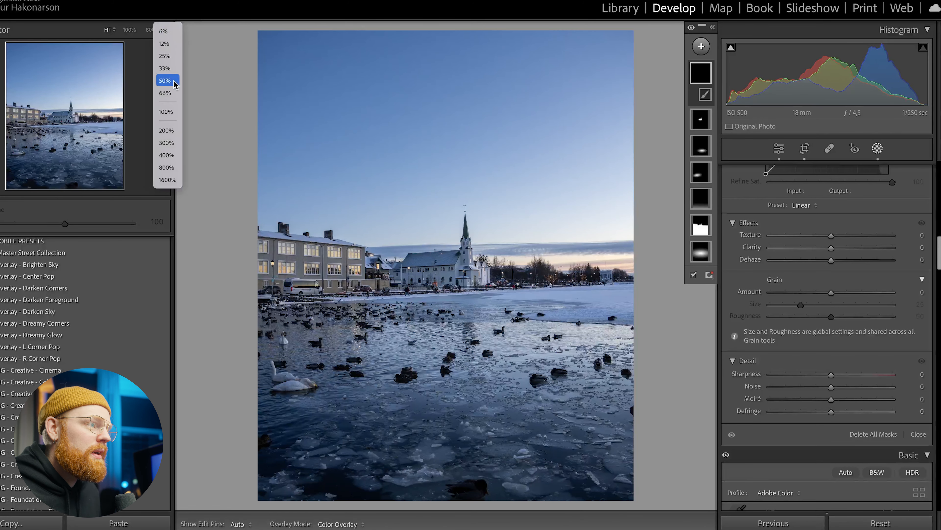
pyautogui.click(171, 44)
pyautogui.moveTo(330, 326)
pyautogui.mouseDown()
pyautogui.moveTo(380, 399)
pyautogui.moveTo(349, 350)
pyautogui.mouseUp()
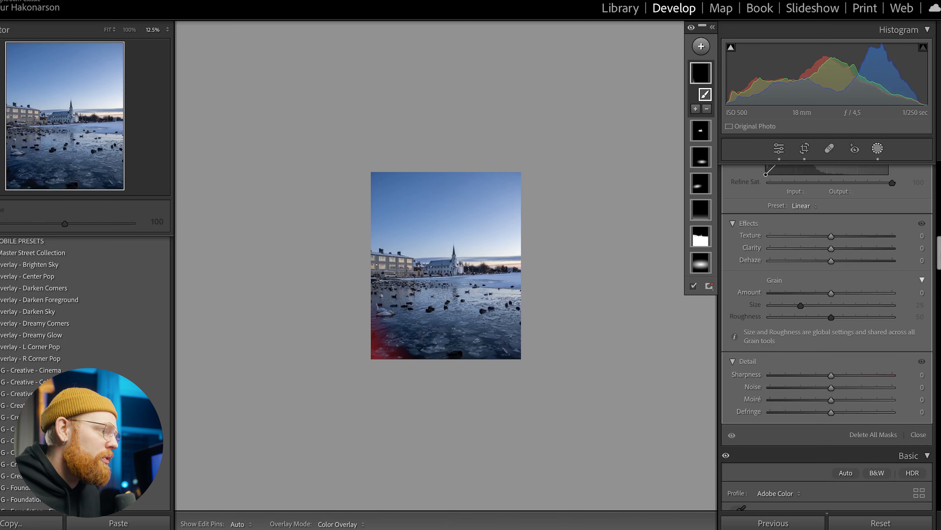
pyautogui.scroll(5, 901, 223)
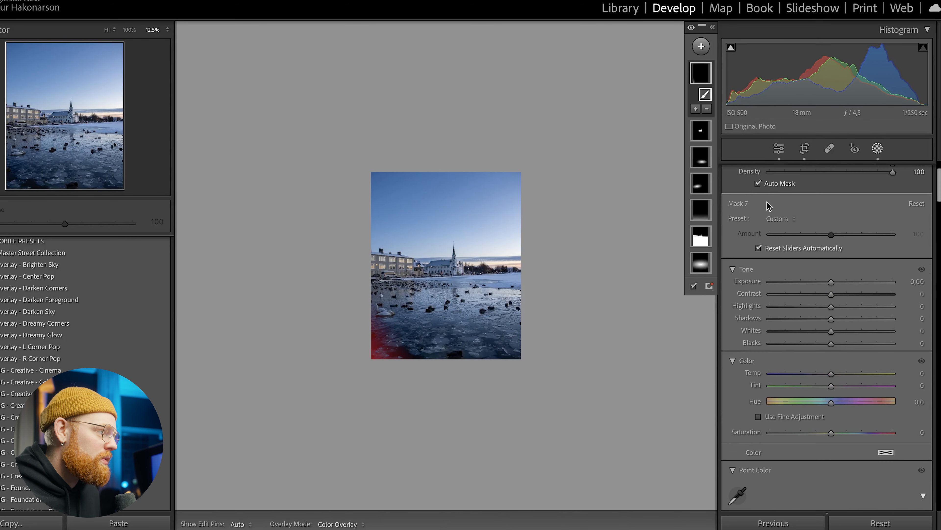
pyautogui.moveTo(334, 374); pyautogui.dragTo(391, 403)
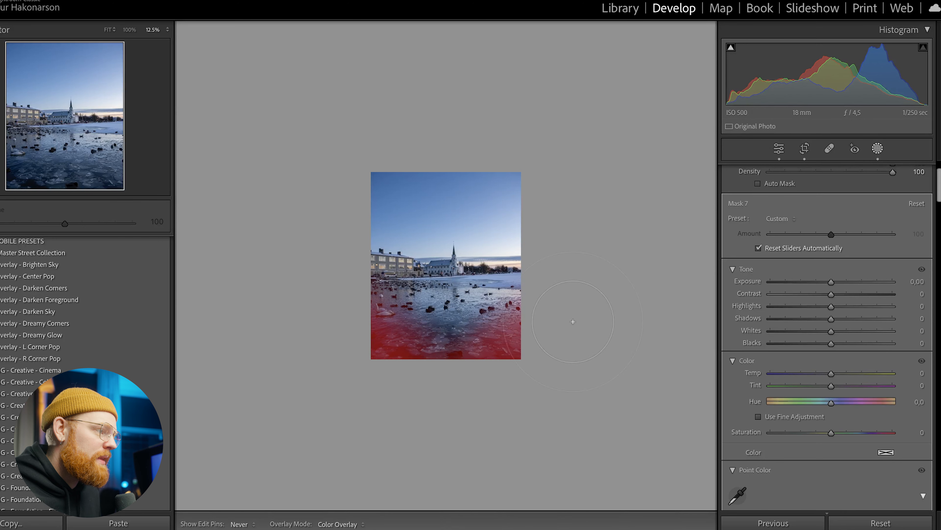
pyautogui.moveTo(573, 322); pyautogui.dragTo(616, 263)
pyautogui.moveTo(310, 165); pyautogui.dragTo(365, 115)
pyautogui.moveTo(528, 136); pyautogui.dragTo(548, 158)
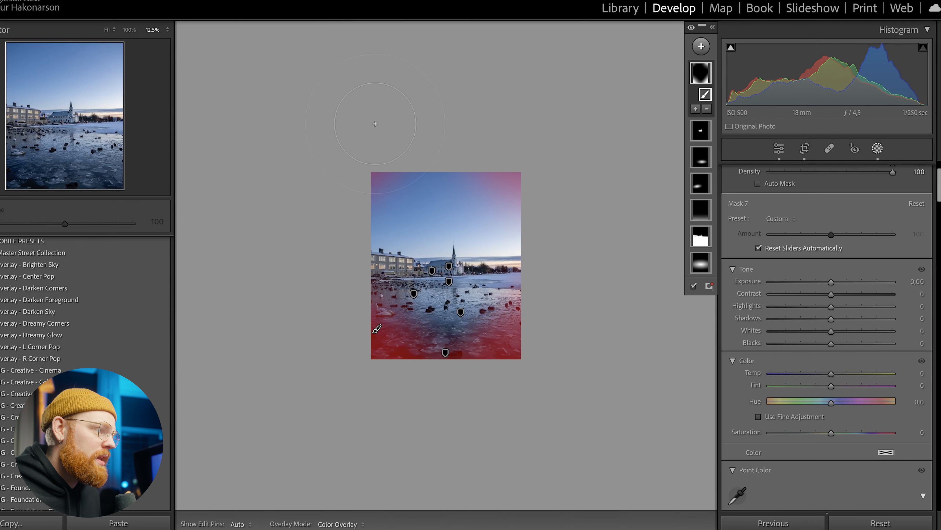
# Step: Set the vignette brush mask's Exposure to −0.36 and Contrast to 18, and compare the photo with masks hidden and shown
pyautogui.click(108, 29)
pyautogui.moveTo(831, 282); pyautogui.dragTo(843, 295)
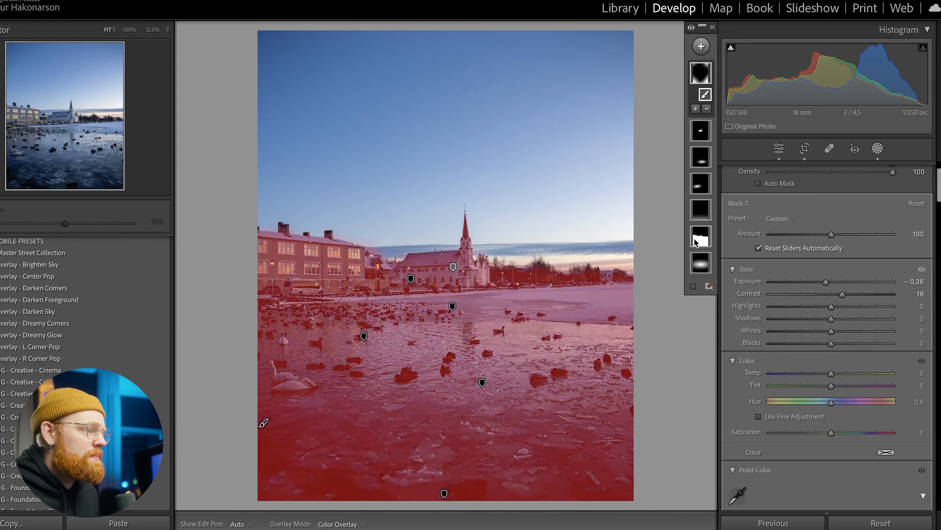
pyautogui.click(691, 29)
pyautogui.click(691, 29)
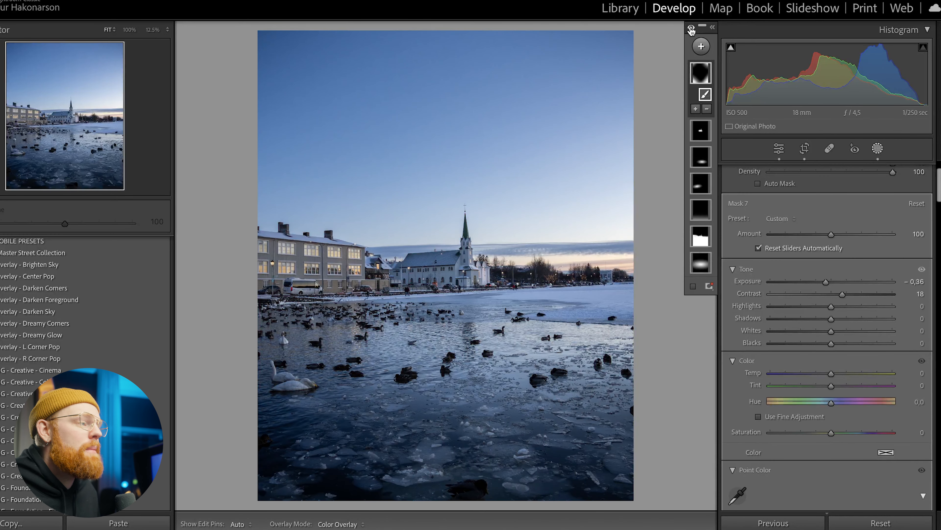
# Step: Add a wide radial gradient mask centred on the sunset glow at the horizon's right edge, reaching to the church
pyautogui.click(708, 50)
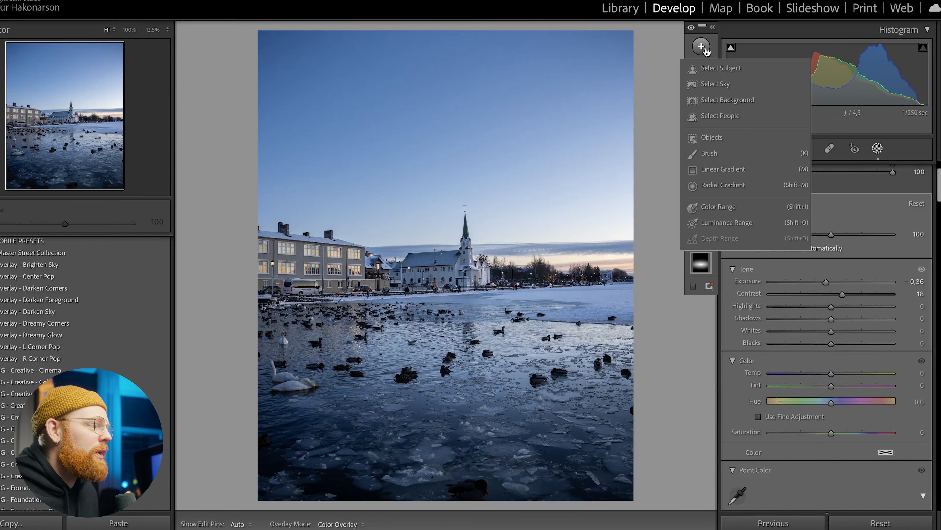
pyautogui.click(725, 186)
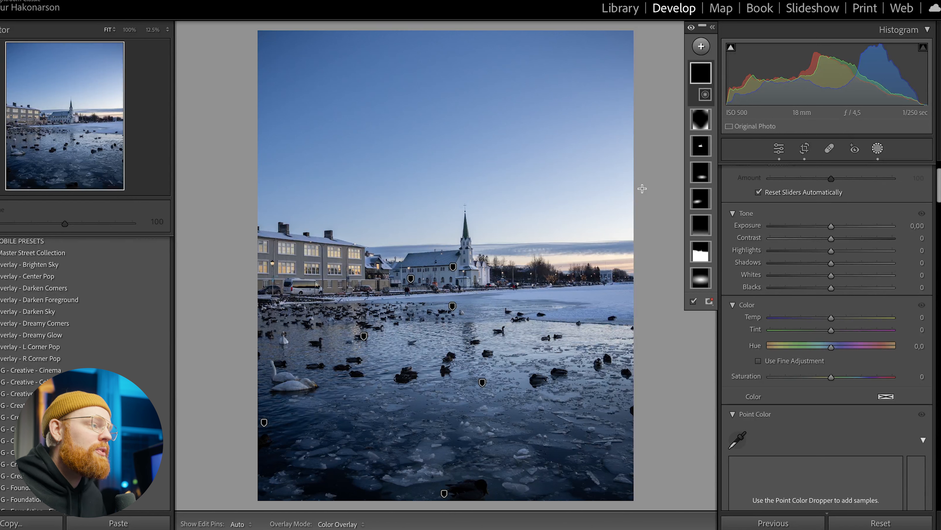
pyautogui.moveTo(657, 225); pyautogui.dragTo(434, 361)
pyautogui.moveTo(609, 252); pyautogui.dragTo(589, 275)
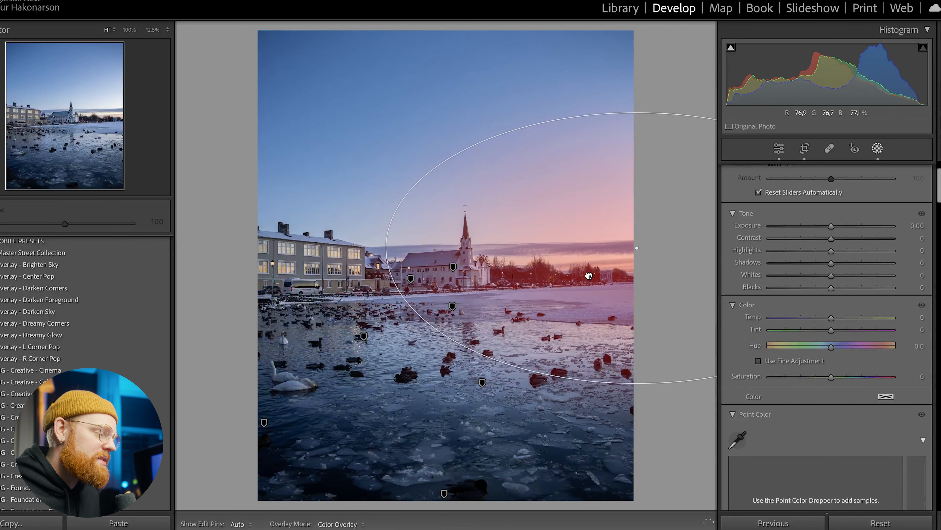
pyautogui.moveTo(636, 382); pyautogui.dragTo(636, 367)
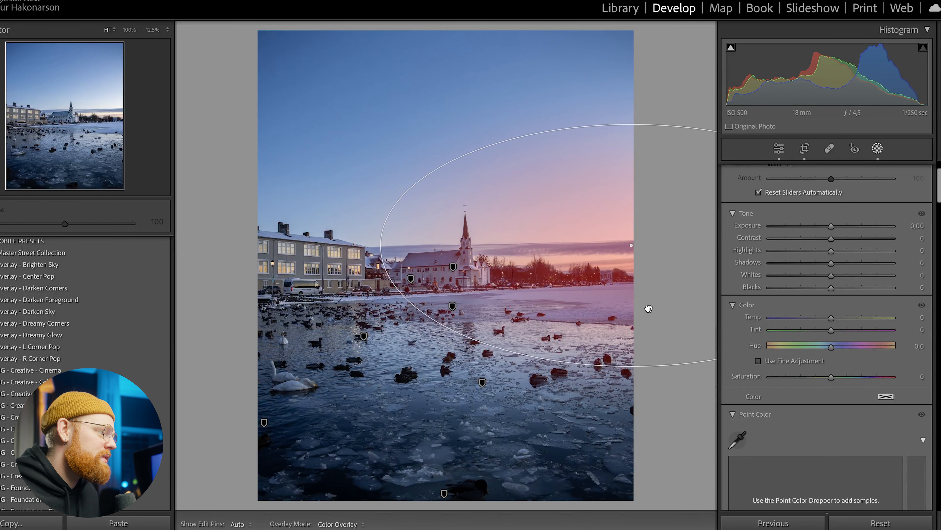
pyautogui.moveTo(649, 309); pyautogui.dragTo(652, 310)
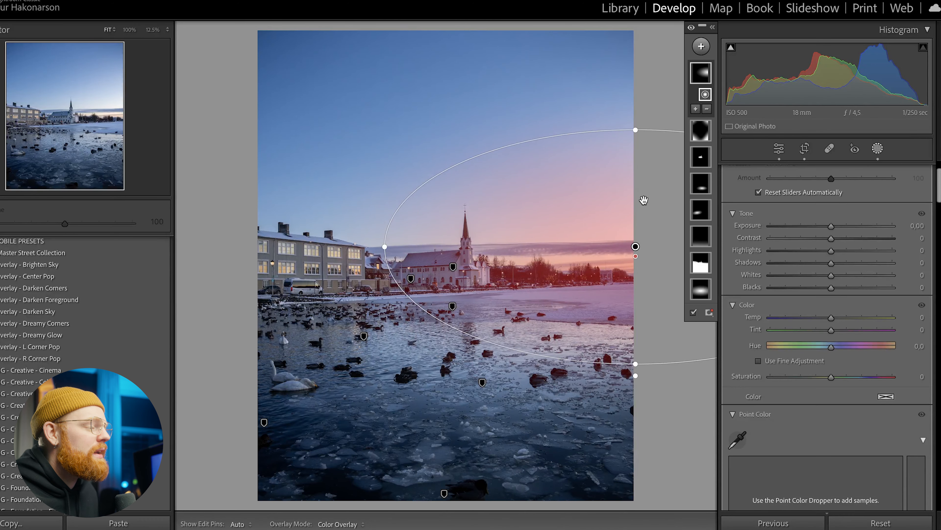
# Step: Flatten the sunset radial gradient slightly, shift it a little outward, and set its Feather to 95 and Temp to 20
pyautogui.moveTo(939, 185); pyautogui.dragTo(939, 174)
pyautogui.moveTo(886, 187)
pyautogui.mouseDown()
pyautogui.moveTo(858, 190)
pyautogui.moveTo(898, 191)
pyautogui.mouseUp()
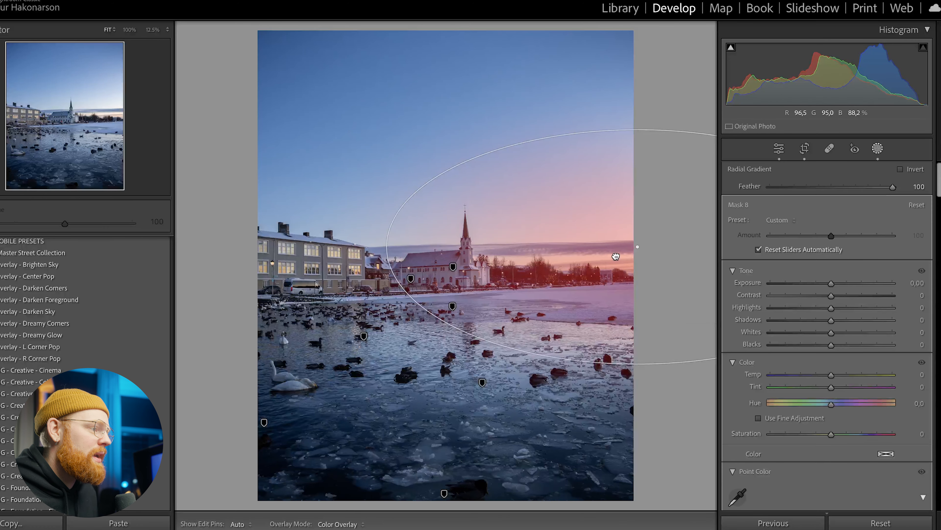
pyautogui.moveTo(638, 365)
pyautogui.mouseDown()
pyautogui.moveTo(638, 325)
pyautogui.moveTo(638, 355)
pyautogui.mouseUp()
pyautogui.moveTo(832, 374)
pyautogui.mouseDown()
pyautogui.moveTo(823, 380)
pyautogui.moveTo(878, 380)
pyautogui.moveTo(843, 380)
pyautogui.mouseUp()
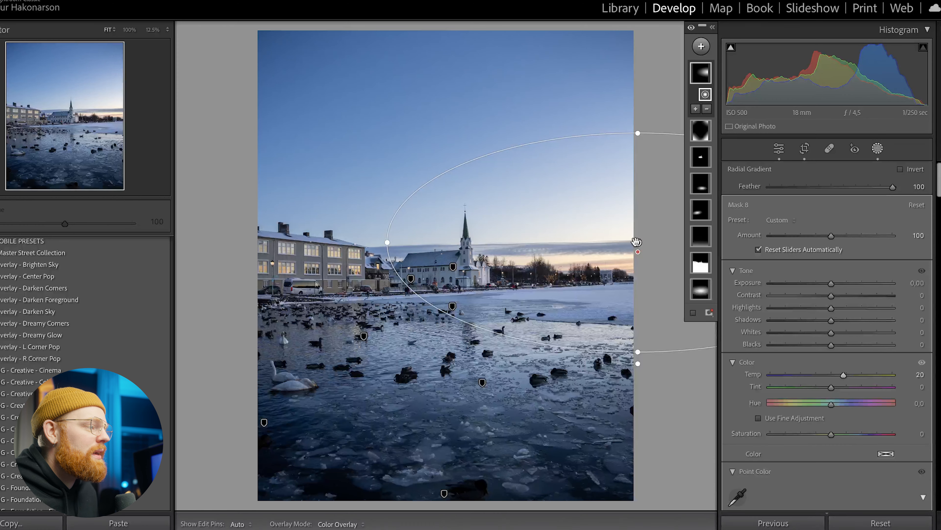
pyautogui.moveTo(637, 242); pyautogui.dragTo(642, 241)
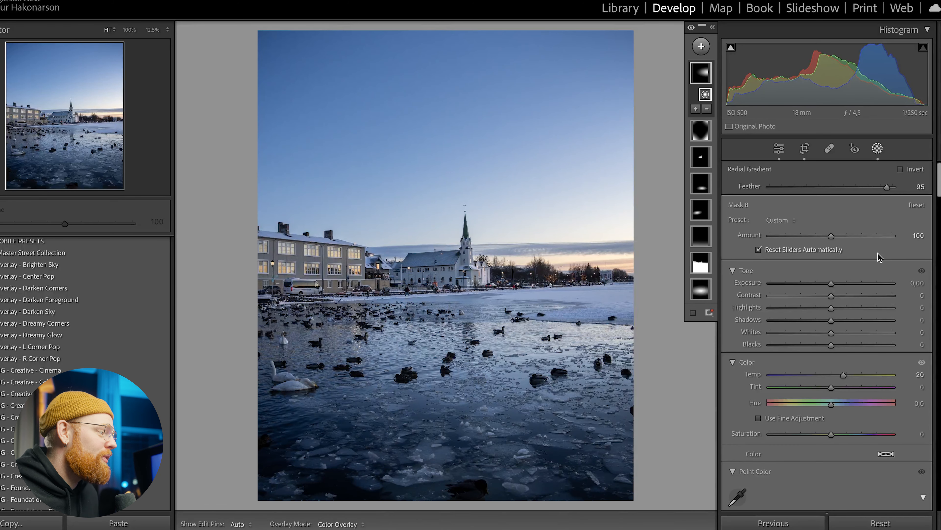
# Step: Soften the sunset gradient area with Dehaze −13 and Clarity −6
pyautogui.moveTo(938, 190); pyautogui.dragTo(937, 258)
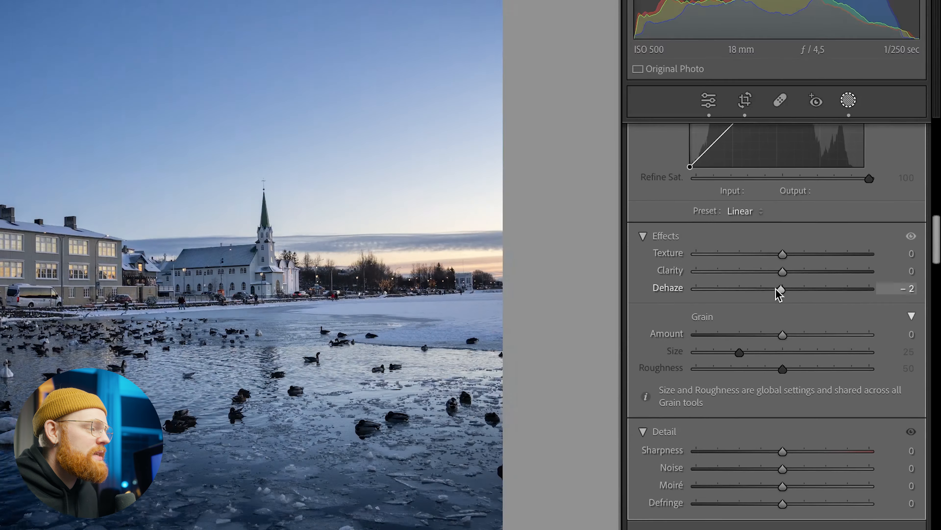
pyautogui.moveTo(721, 299); pyautogui.dragTo(493, 299)
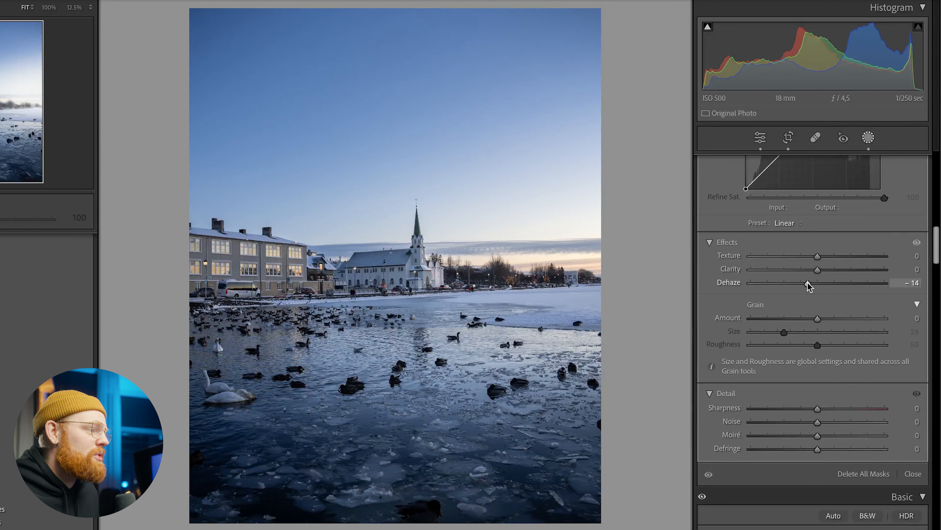
pyautogui.click(806, 283)
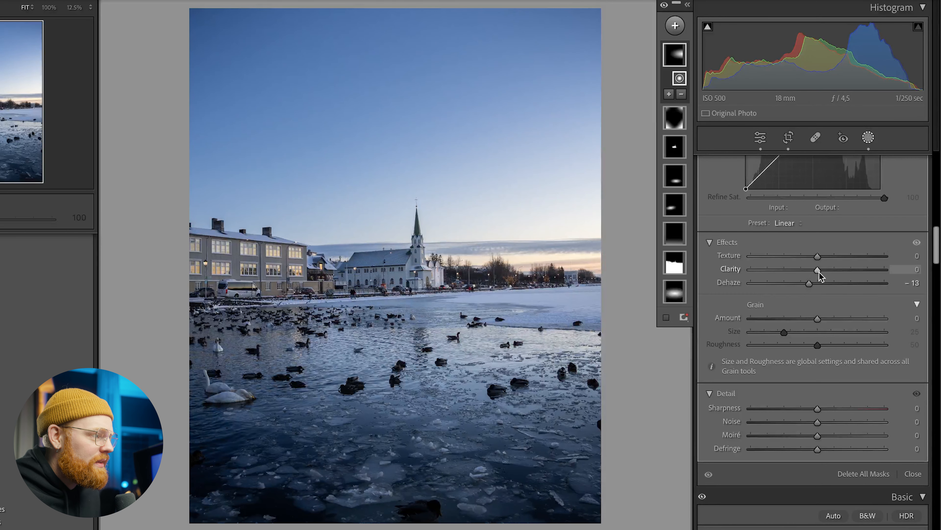
pyautogui.moveTo(819, 272); pyautogui.dragTo(815, 272)
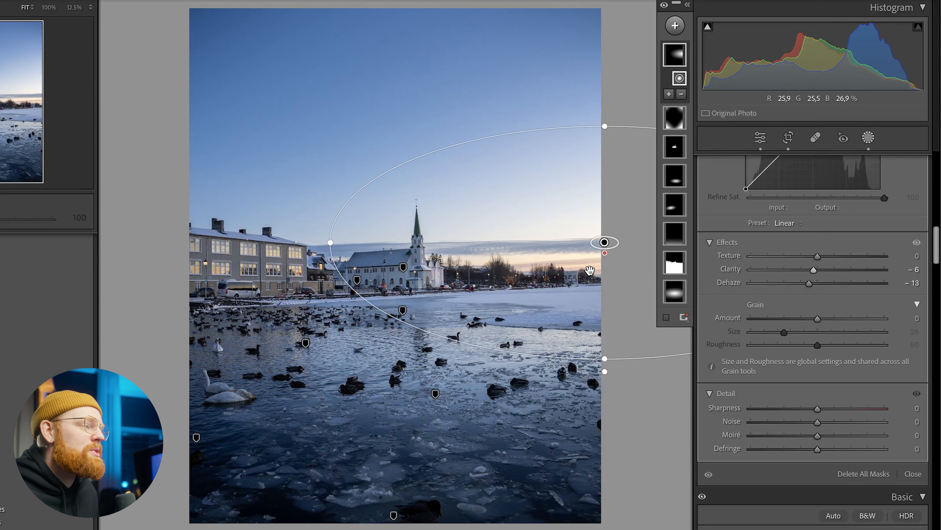
# Step: Set the sunset gradient's Contrast to 10, Temp to 28 and Tint to 7, and compare the photo with all masks hidden and shown
pyautogui.moveTo(935, 256); pyautogui.dragTo(936, 181)
pyautogui.moveTo(818, 298); pyautogui.dragTo(825, 297)
pyautogui.moveTo(830, 385)
pyautogui.mouseDown()
pyautogui.moveTo(822, 400)
pyautogui.moveTo(836, 385)
pyautogui.mouseUp()
pyautogui.click(612, 244)
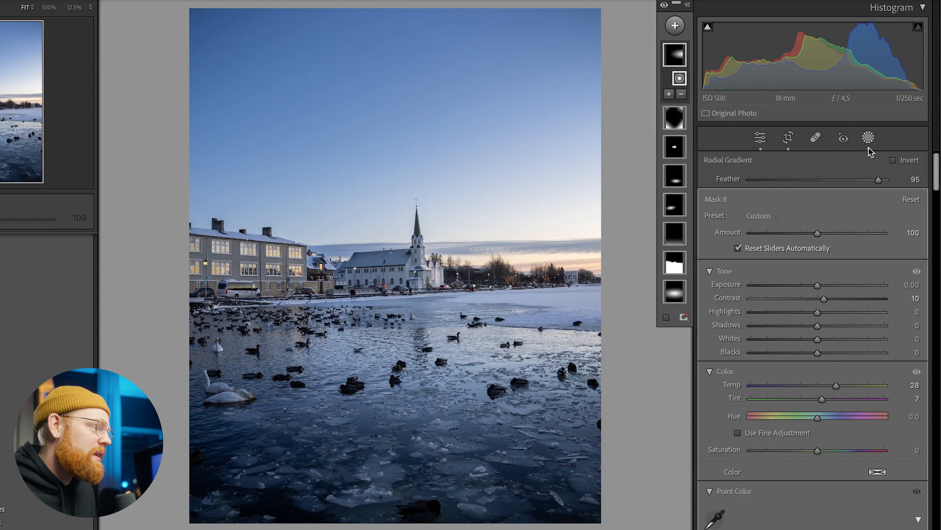
pyautogui.click(869, 137)
pyautogui.click(868, 137)
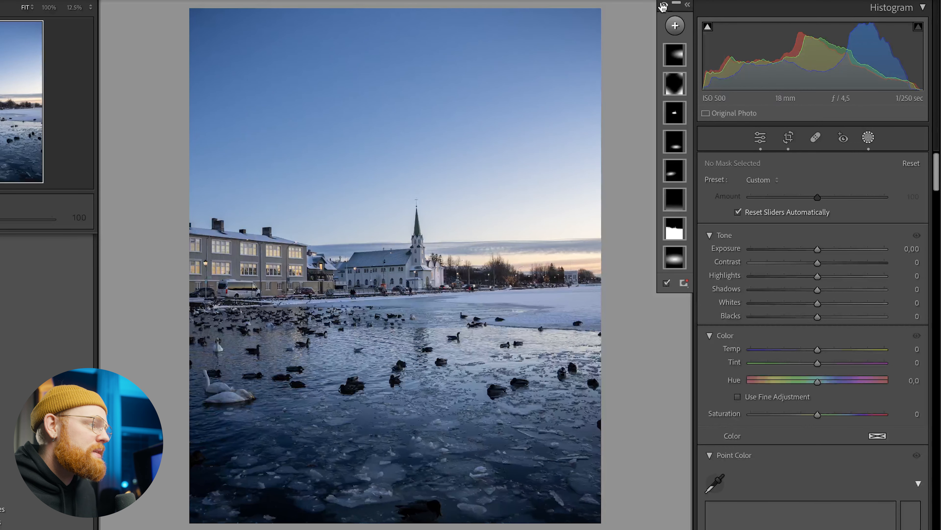
pyautogui.click(664, 6)
pyautogui.click(664, 5)
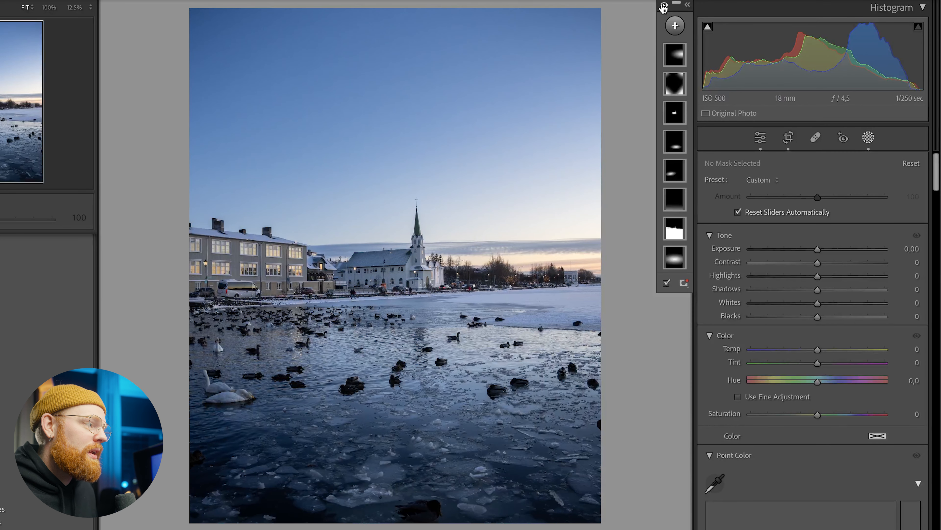
# Step: Close the masks and set the photo's global white balance to Temp 7 012 and Tint +10
pyautogui.click(868, 138)
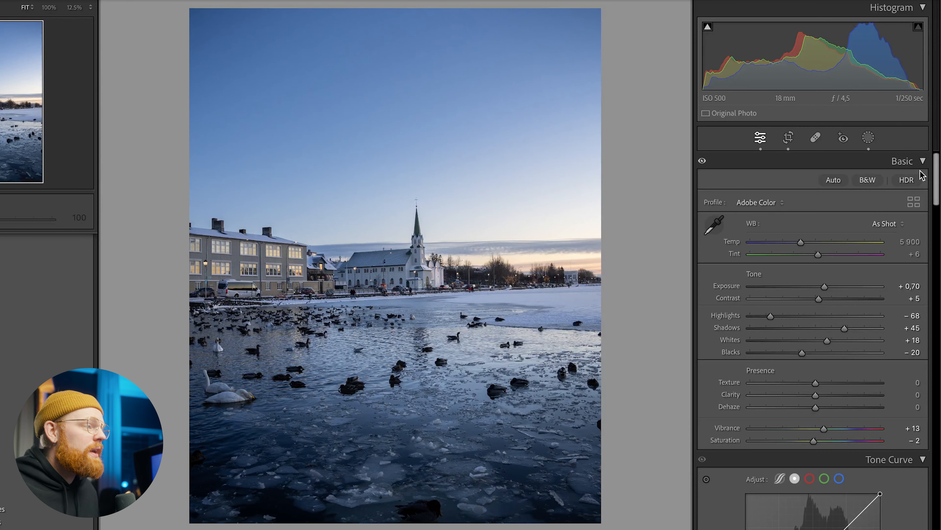
pyautogui.scroll(-1, 936, 180)
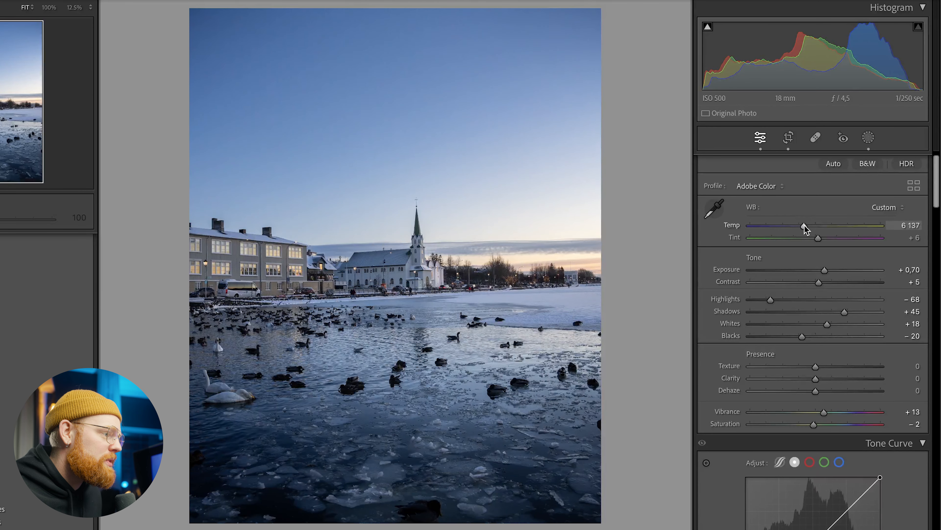
pyautogui.moveTo(810, 229); pyautogui.dragTo(815, 230)
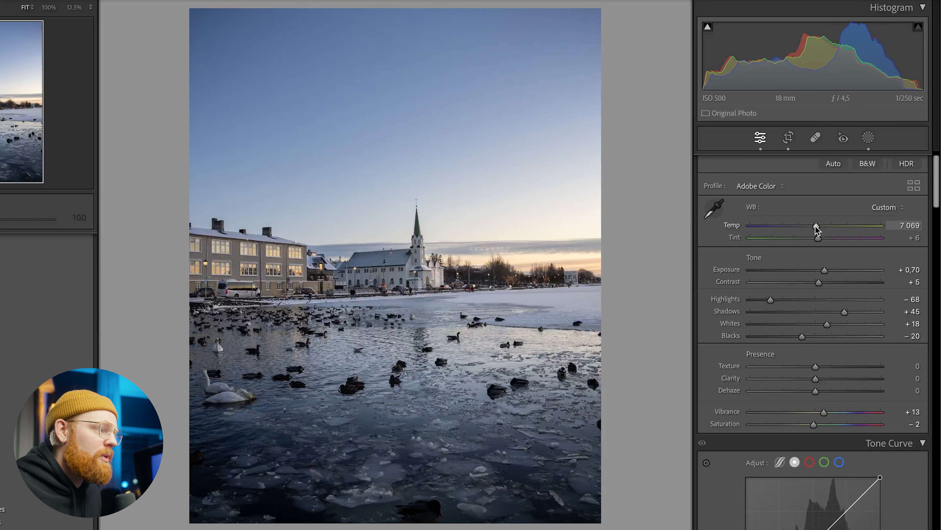
pyautogui.moveTo(815, 228)
pyautogui.mouseDown()
pyautogui.moveTo(834, 229)
pyautogui.moveTo(816, 228)
pyautogui.moveTo(822, 241)
pyautogui.mouseUp()
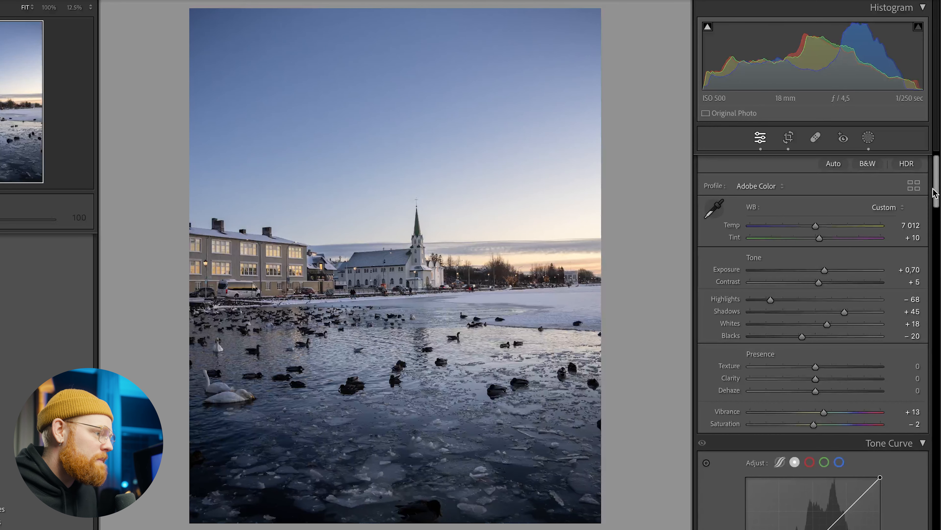
# Step: Soften the whole photo by setting the global Clarity to −15
pyautogui.moveTo(935, 192); pyautogui.dragTo(936, 203)
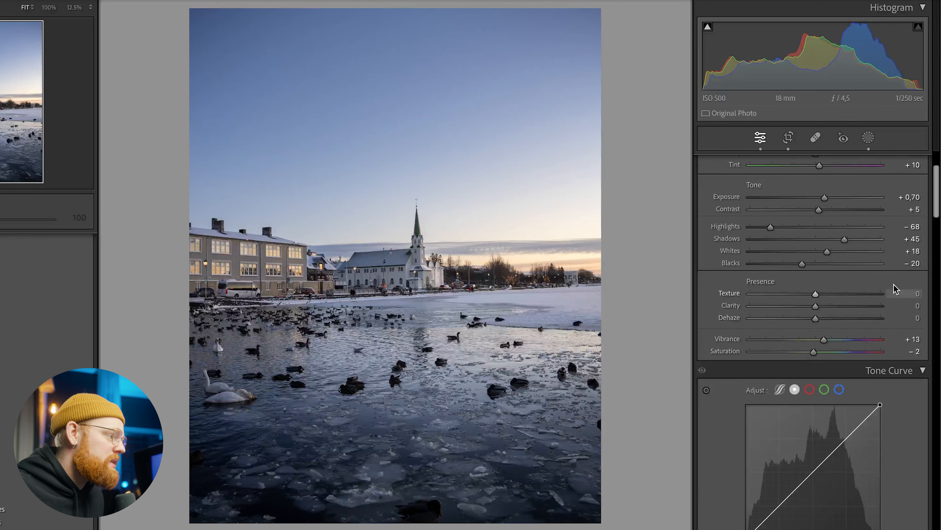
pyautogui.moveTo(934, 204); pyautogui.dragTo(933, 207)
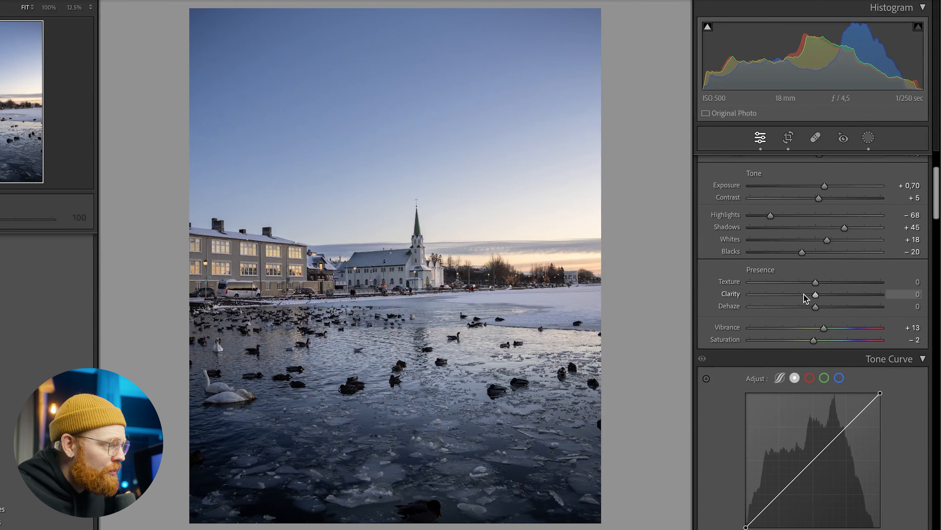
pyautogui.moveTo(807, 296); pyautogui.dragTo(811, 296)
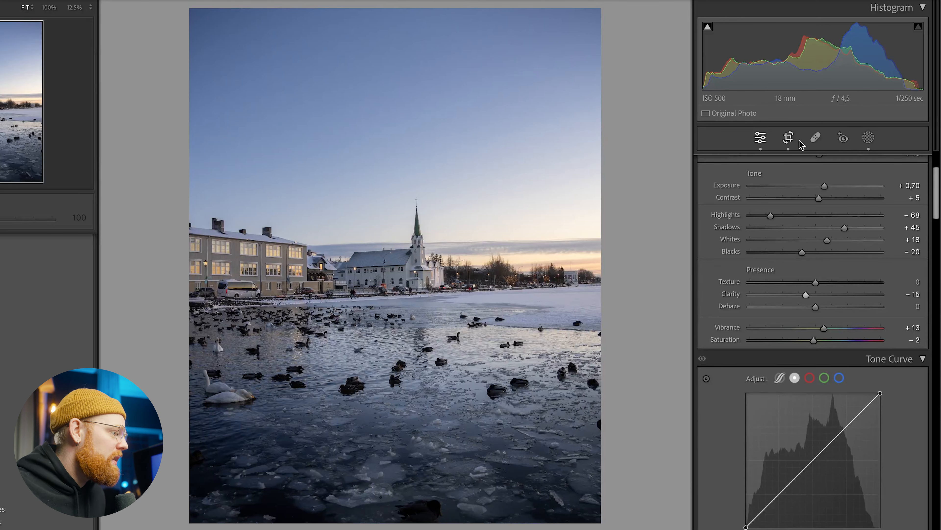
# Step: Try placing several control points along the tone curve from shadows to highlights, and remove them
pyautogui.scroll(-3, 938, 178)
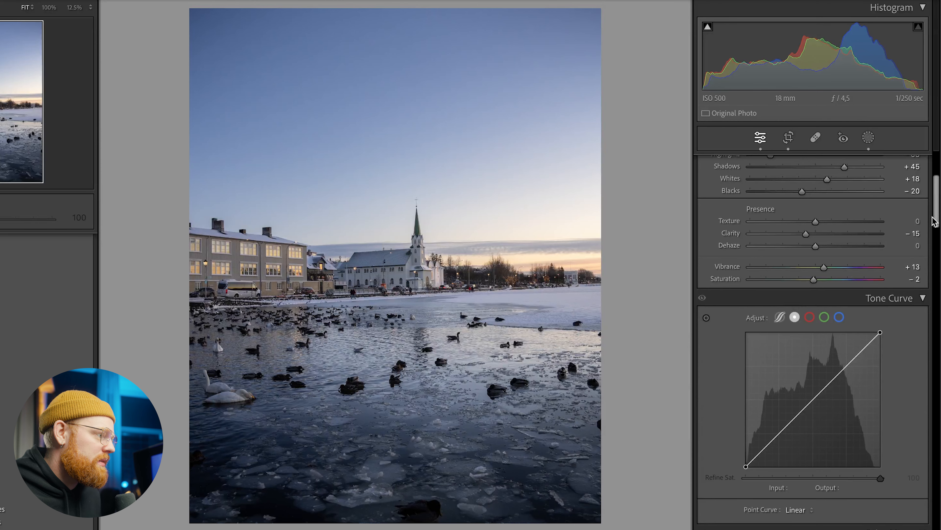
pyautogui.scroll(-2, 935, 226)
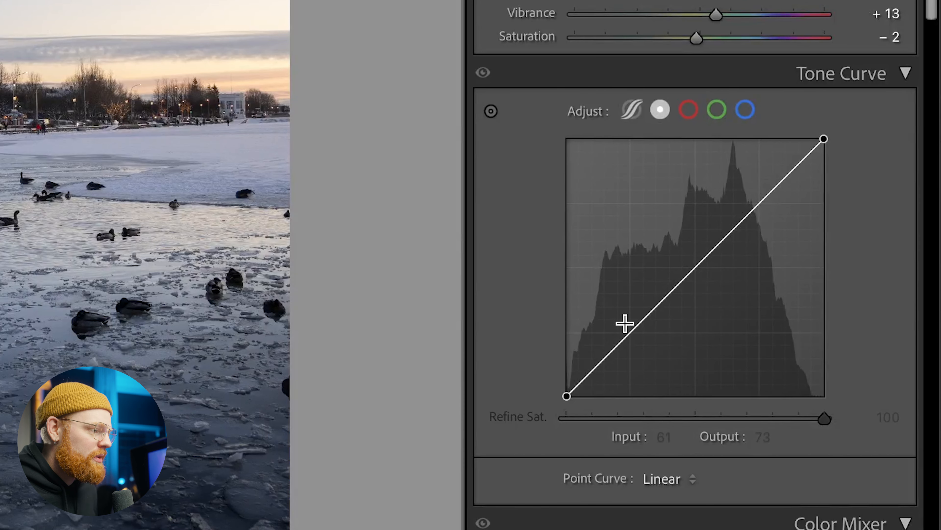
pyautogui.click(689, 285)
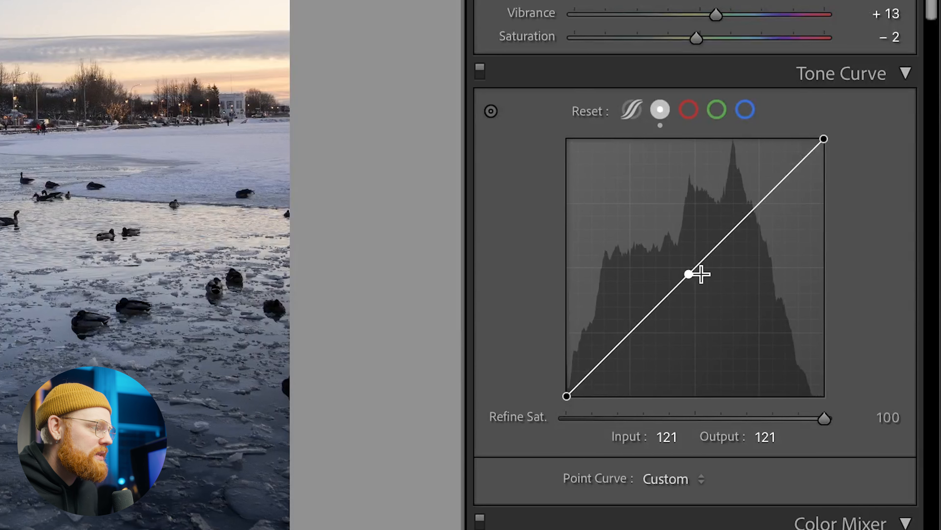
pyautogui.click(755, 216)
pyautogui.click(791, 181)
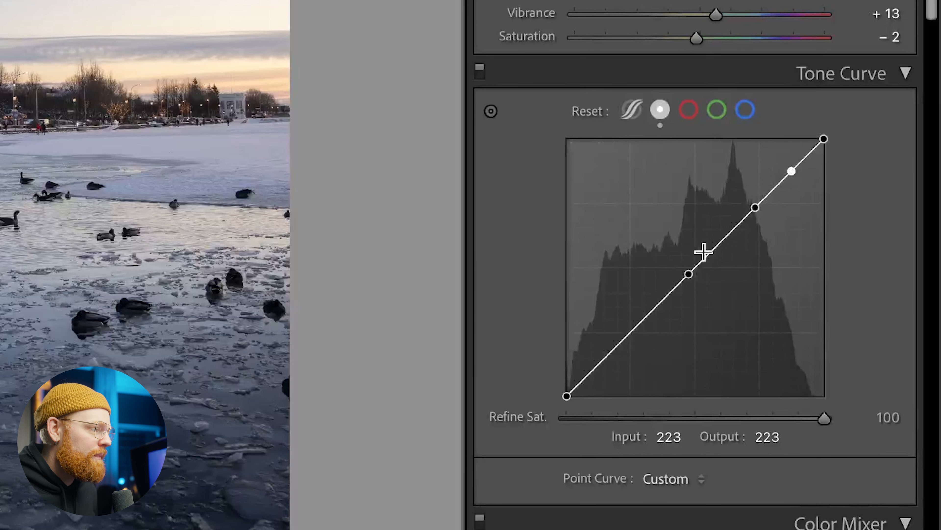
pyautogui.click(727, 236)
pyautogui.click(653, 309)
pyautogui.click(629, 334)
pyautogui.doubleClick(629, 334)
pyautogui.doubleClick(653, 309)
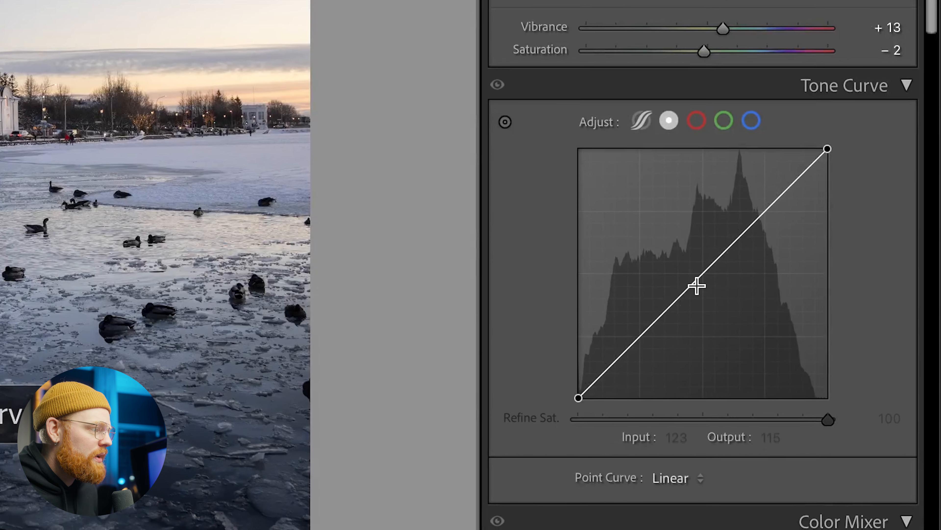
# Step: Add a midtone point to the tone curve, try strongly darkening and brightening the photo with it, and undo those changes
pyautogui.click(690, 280)
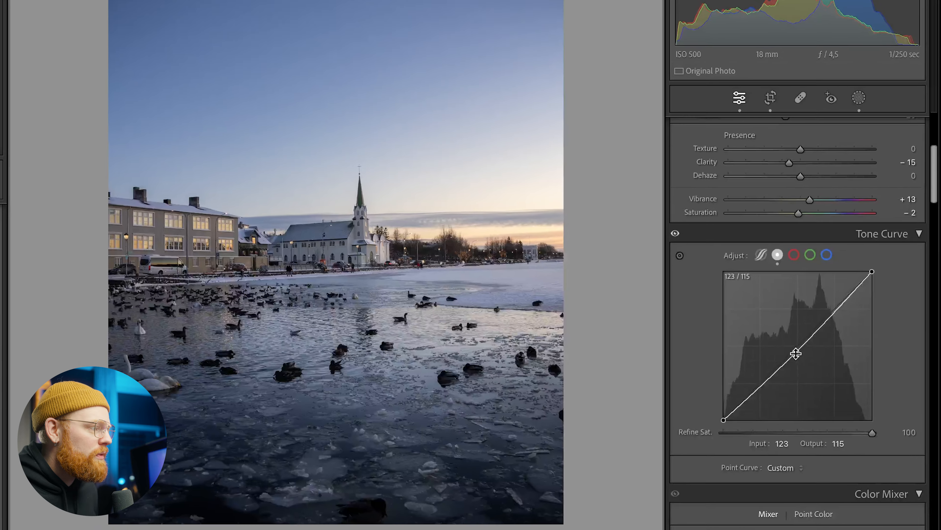
pyautogui.moveTo(766, 332); pyautogui.dragTo(768, 335)
pyautogui.moveTo(814, 365); pyautogui.dragTo(817, 376)
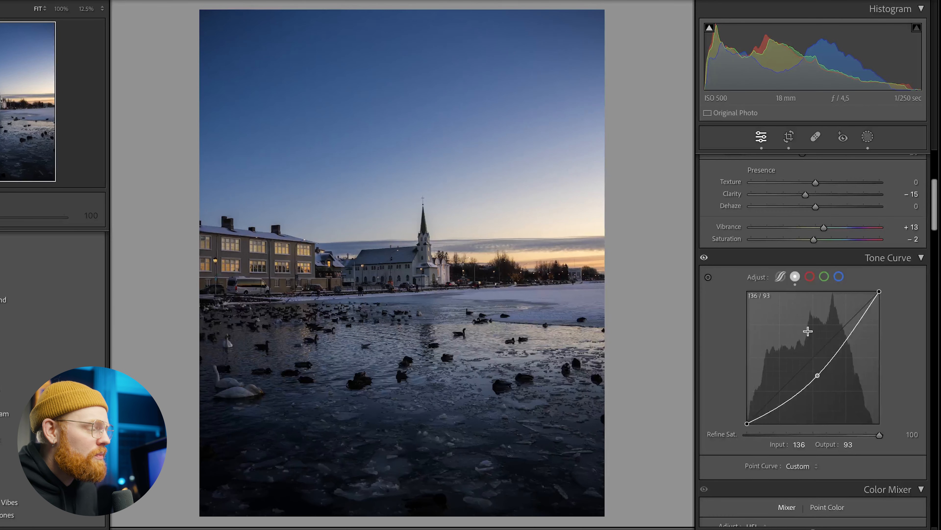
pyautogui.moveTo(818, 380); pyautogui.dragTo(806, 348)
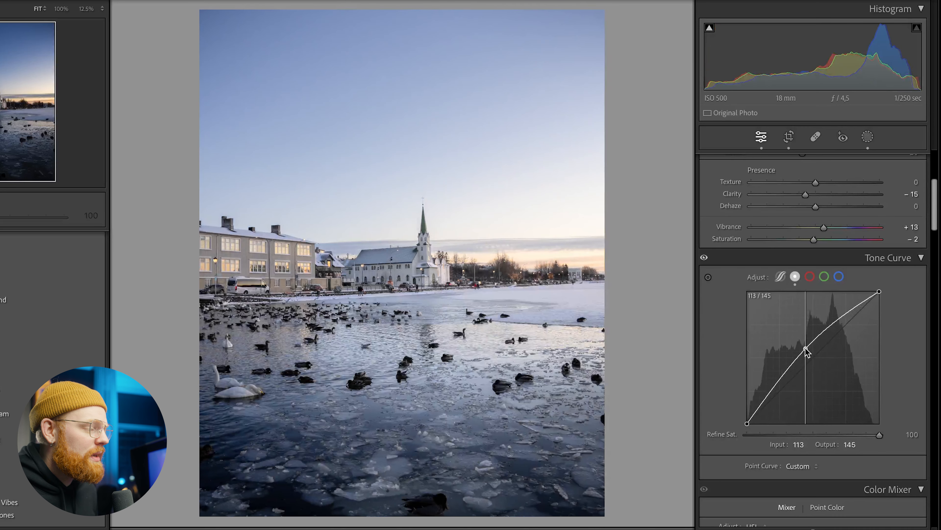
pyautogui.hotkey('ctrl', 'z')
pyautogui.hotkey('ctrl', 'z')
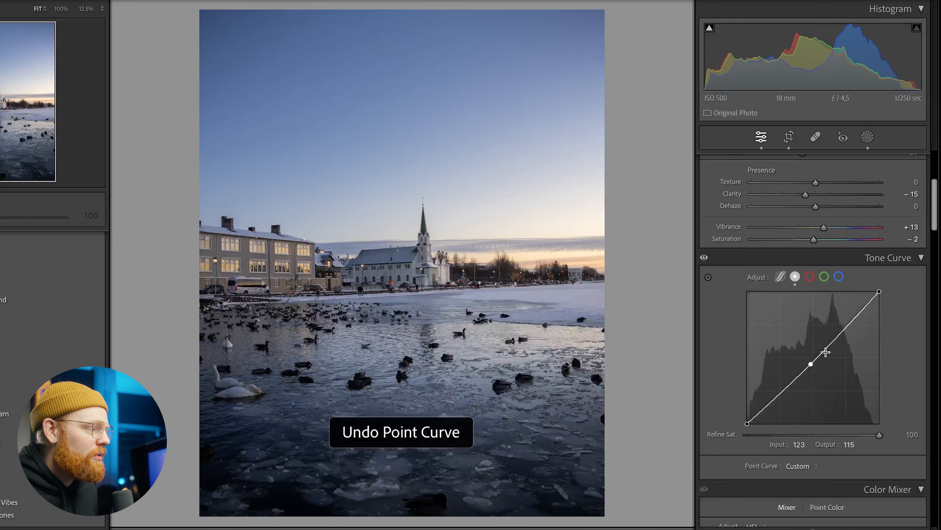
# Step: Try two more points in the tone curve's upper half, raising the highlights to 211 / 218, and remove all the curve points
pyautogui.click(830, 346)
pyautogui.moveTo(854, 316)
pyautogui.mouseDown()
pyautogui.moveTo(847, 330)
pyautogui.moveTo(857, 309)
pyautogui.mouseUp()
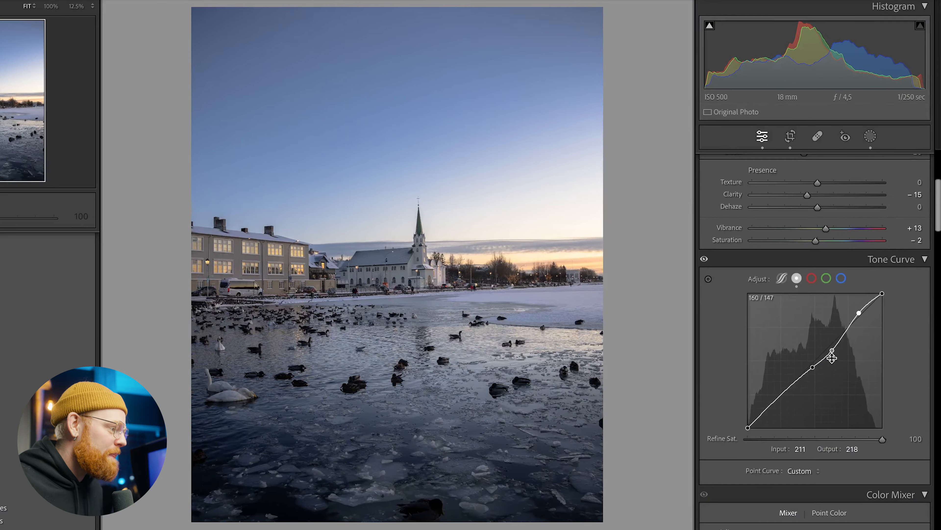
pyautogui.doubleClick(832, 350)
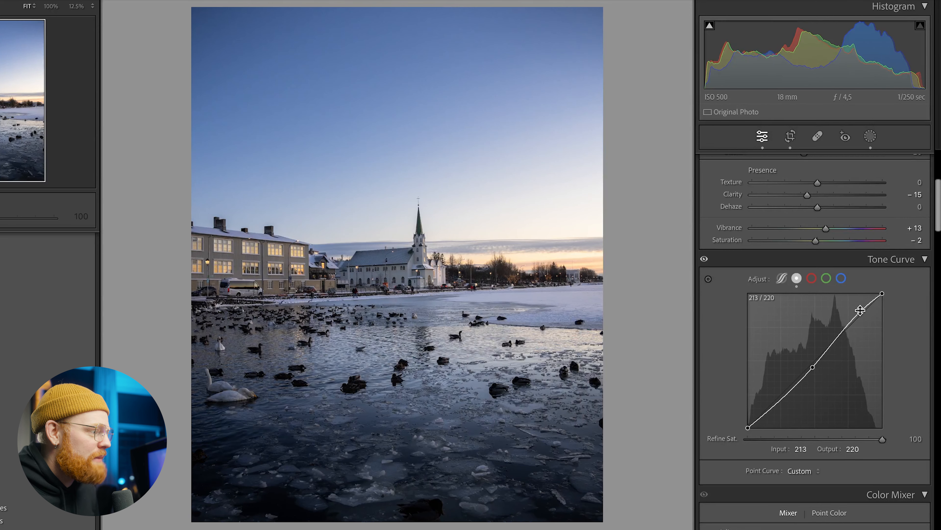
pyautogui.doubleClick(859, 312)
pyautogui.doubleClick(812, 367)
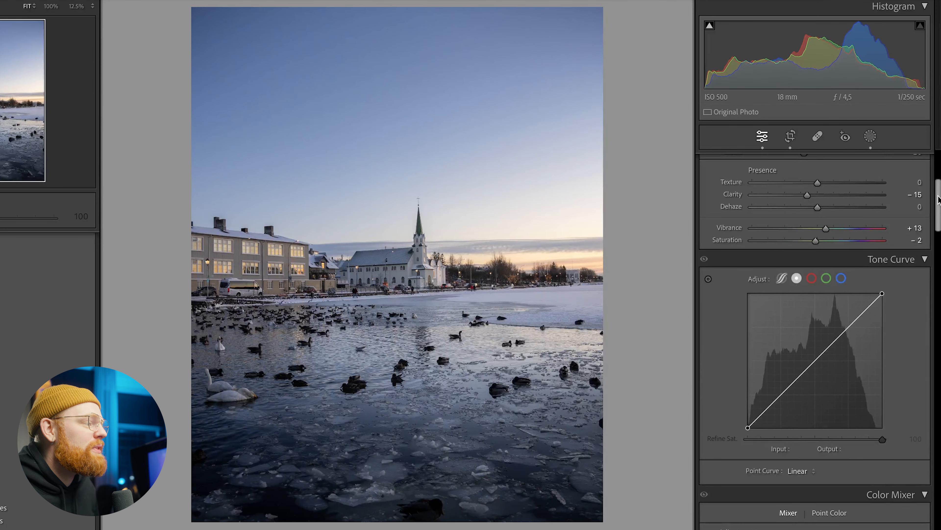
# Step: Try the photo with the global Shadows at 0 and undo that change
pyautogui.scroll(3, 938, 200)
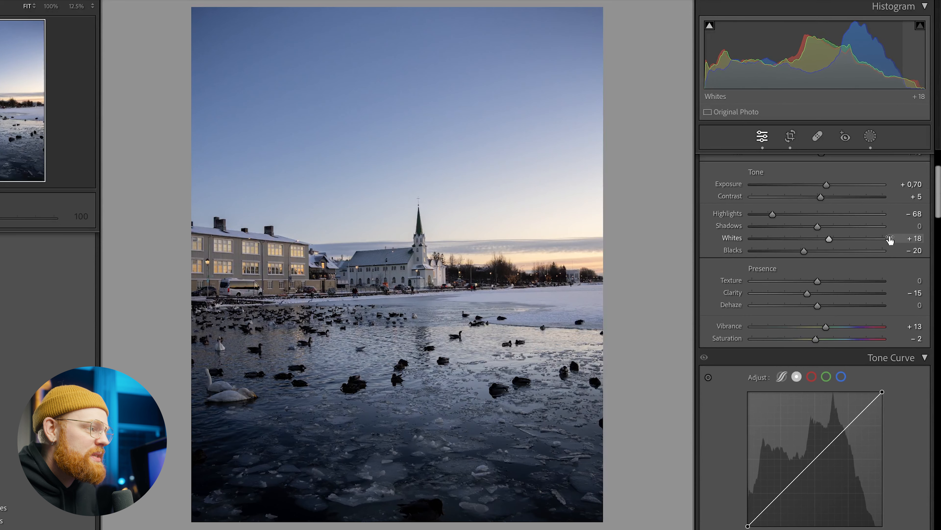
pyautogui.hotkey('ctrl', 'z')
pyautogui.scroll(-4, 809, 288)
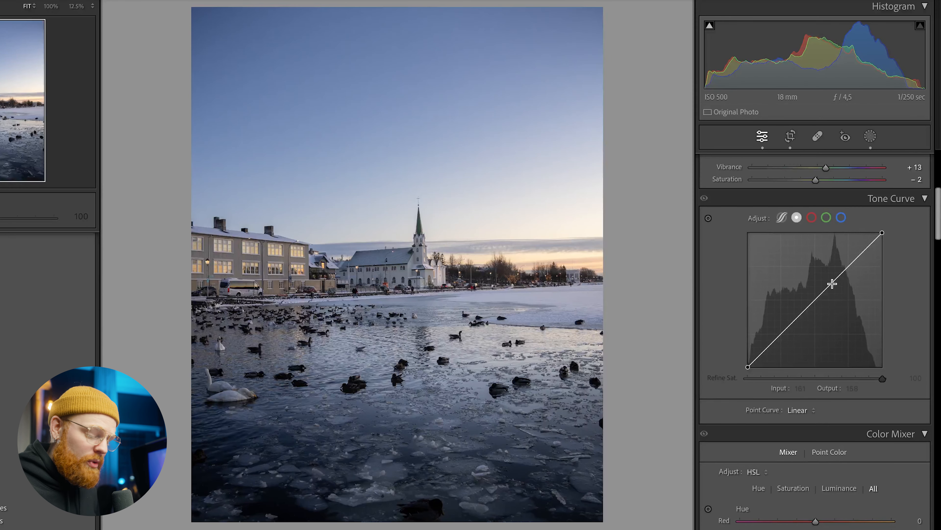
# Step: Anchor the tone curve with a highlight point at 188 / 188 and a midtone point, undoing the last curve change
pyautogui.keyDown('alt'); pyautogui.click(847, 268); pyautogui.keyUp('alt')
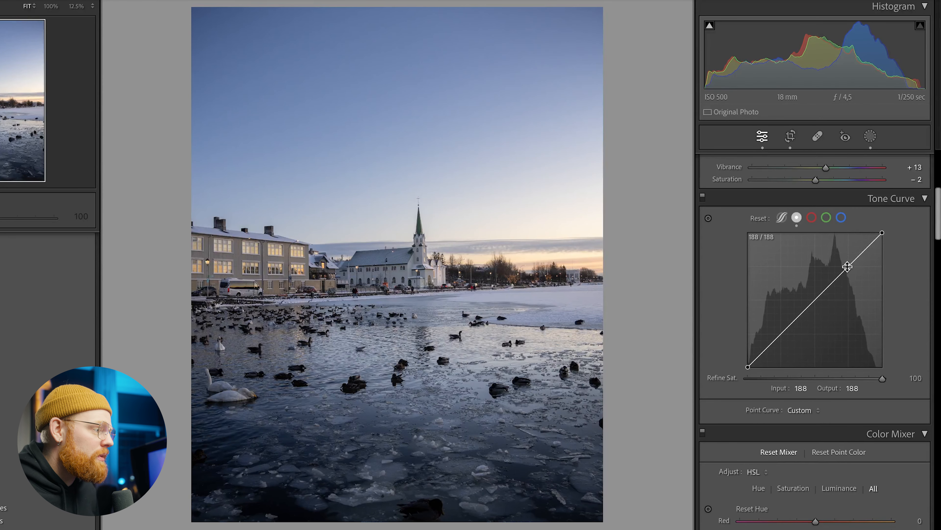
pyautogui.moveTo(814, 304)
pyautogui.mouseDown()
pyautogui.moveTo(822, 341)
pyautogui.moveTo(818, 265)
pyautogui.moveTo(834, 299)
pyautogui.moveTo(830, 290)
pyautogui.moveTo(815, 313)
pyautogui.moveTo(810, 302)
pyautogui.mouseUp()
pyautogui.hotkey('ctrl', 'z')
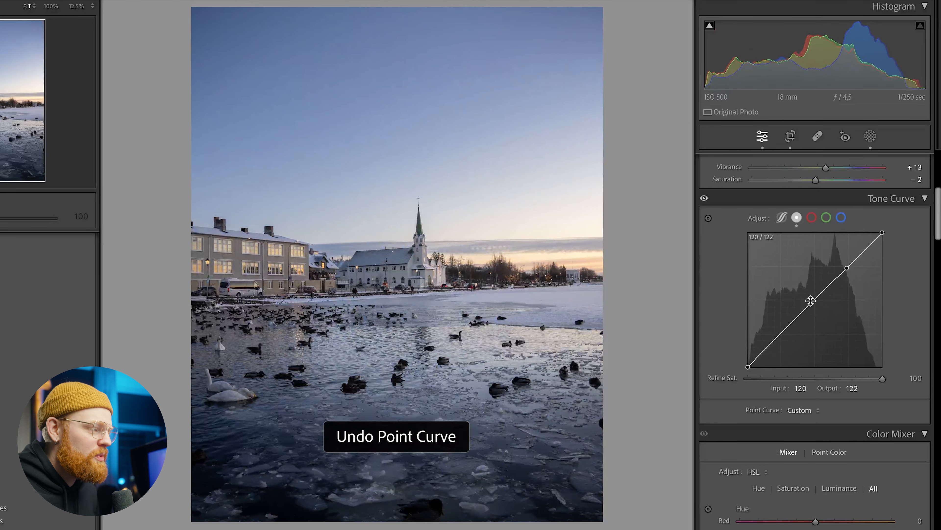
# Step: Fade the deepest blacks by raising the tone curve's black point to an output of 14
pyautogui.moveTo(748, 366); pyautogui.dragTo(748, 360)
pyautogui.moveTo(746, 312); pyautogui.dragTo(740, 265)
pyautogui.press('alt')
pyautogui.press('alt')
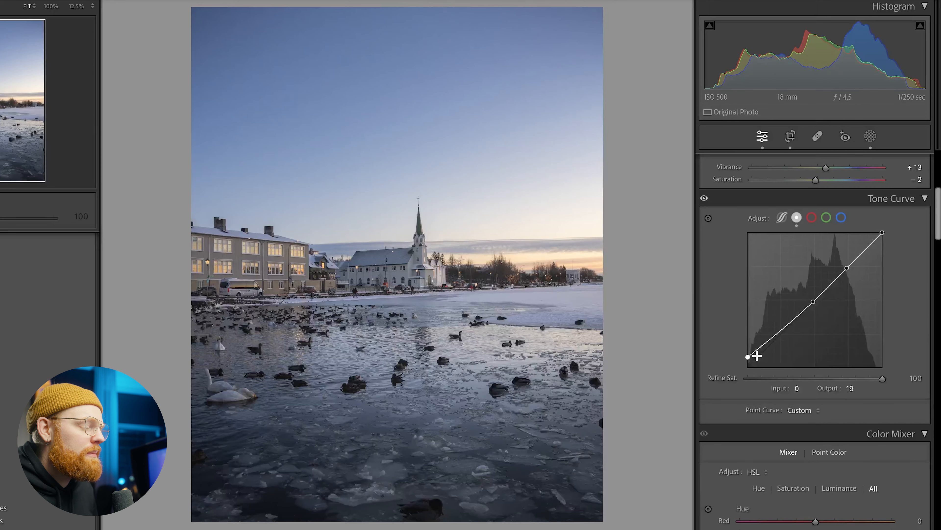
pyautogui.press('alt')
pyautogui.moveTo(746, 357); pyautogui.dragTo(590, 340)
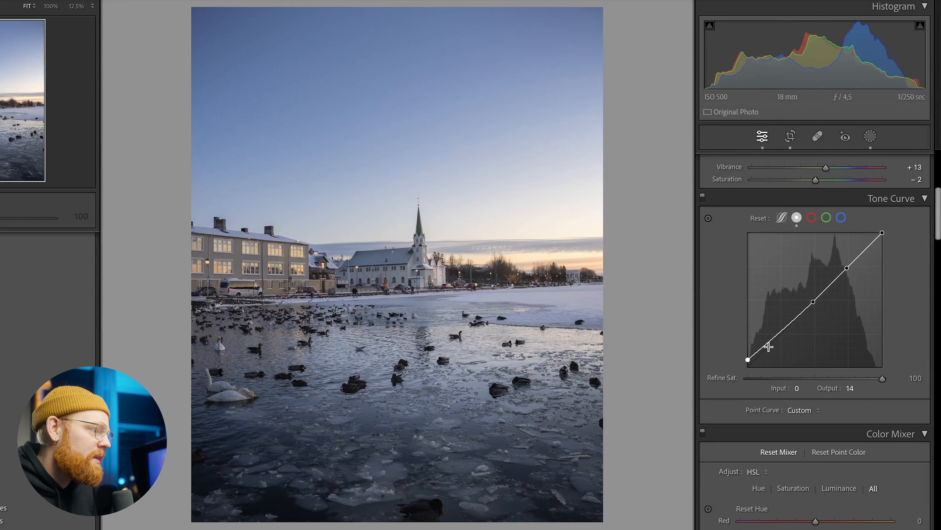
# Step: Add a lowered shadow point to the tone curve, move the highlight point to about 196 / 195, and lower the midpoint slightly
pyautogui.moveTo(776, 335); pyautogui.dragTo(772, 345)
pyautogui.moveTo(848, 267)
pyautogui.mouseDown()
pyautogui.moveTo(860, 274)
pyautogui.moveTo(893, 217)
pyautogui.moveTo(918, 198)
pyautogui.moveTo(850, 263)
pyautogui.mouseUp()
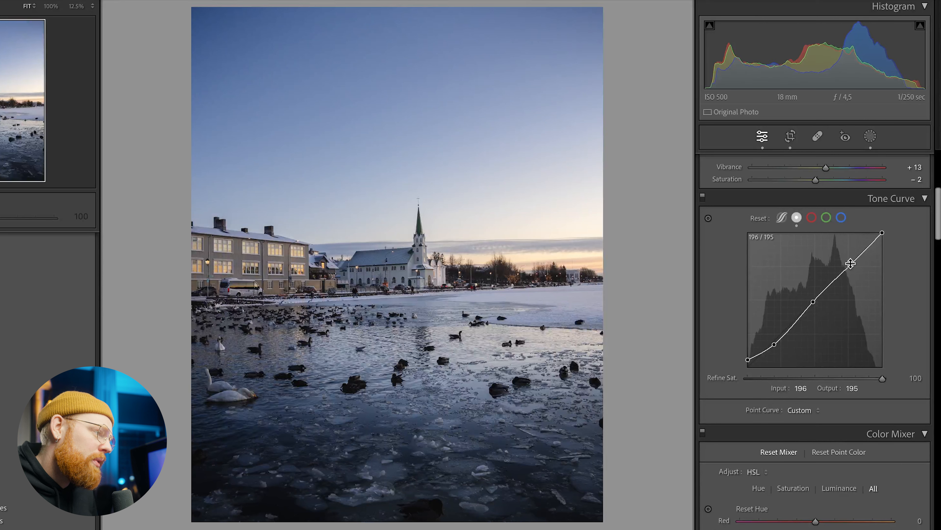
pyautogui.moveTo(811, 306)
pyautogui.mouseDown()
pyautogui.moveTo(811, 291)
pyautogui.moveTo(813, 303)
pyautogui.mouseUp()
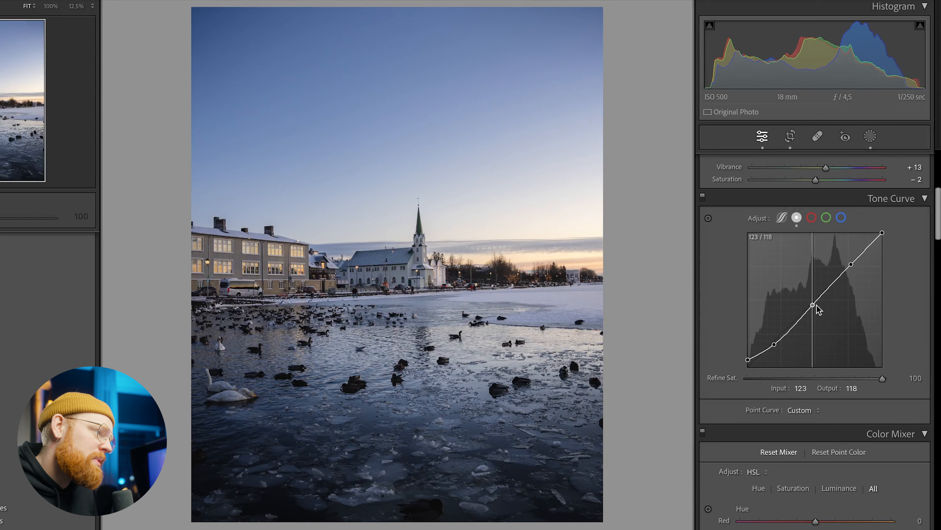
# Step: Set the tone curve's white point to about 245, highlight point to 203 / 209 and deep-shadow point to 18 / 17, and compare before and after
pyautogui.moveTo(851, 263); pyautogui.dragTo(894, 253)
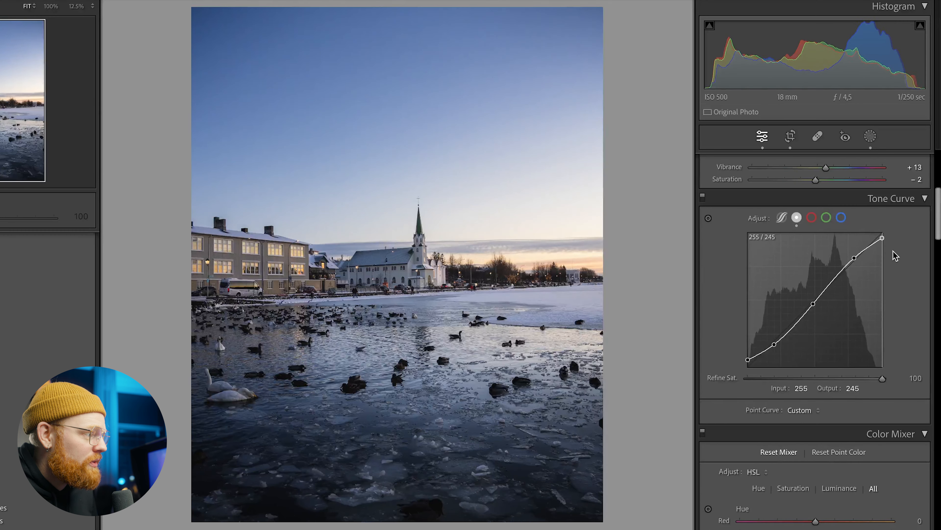
pyautogui.moveTo(859, 260); pyautogui.dragTo(863, 257)
pyautogui.press('alt')
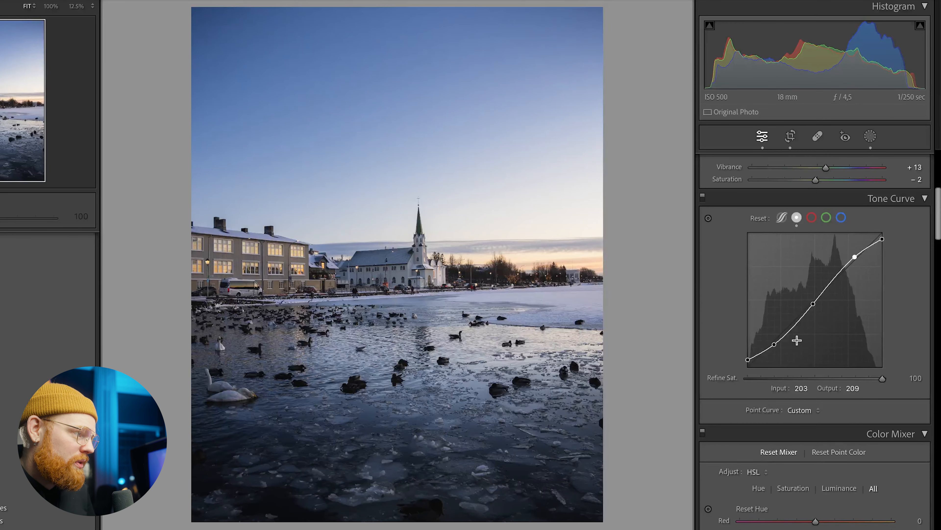
pyautogui.moveTo(765, 350); pyautogui.dragTo(758, 358)
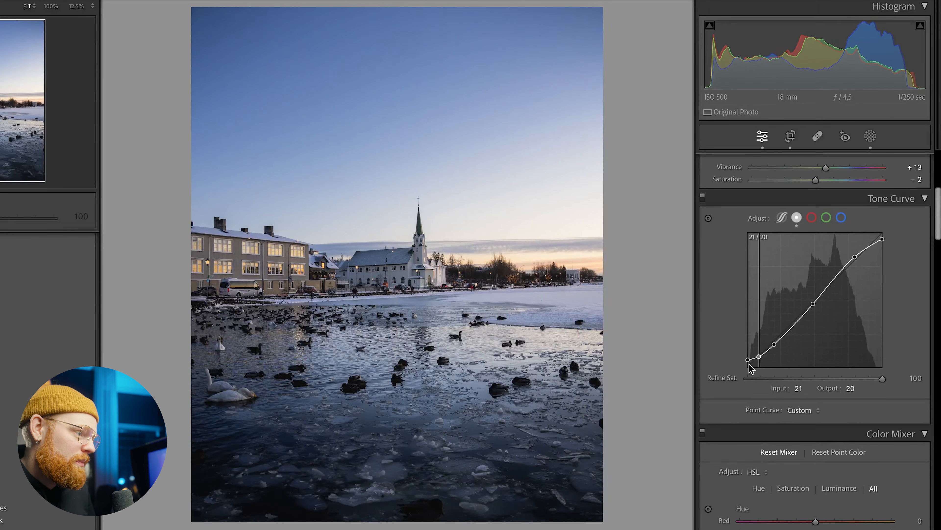
pyautogui.click(704, 199)
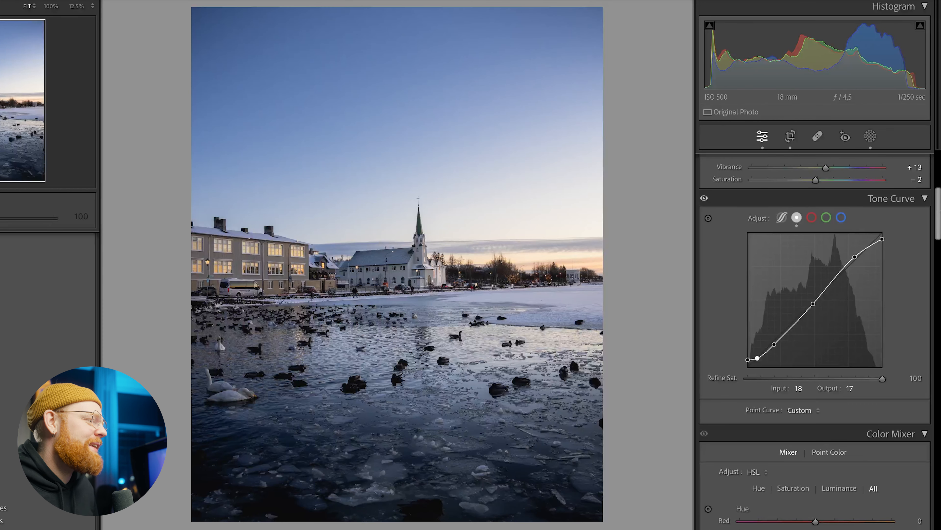
# Step: Look over the Color Mixer's HSL and Point Color controls, and bring up the Calibration settings
pyautogui.scroll(-1, 939, 214)
pyautogui.moveTo(938, 215); pyautogui.dragTo(939, 243)
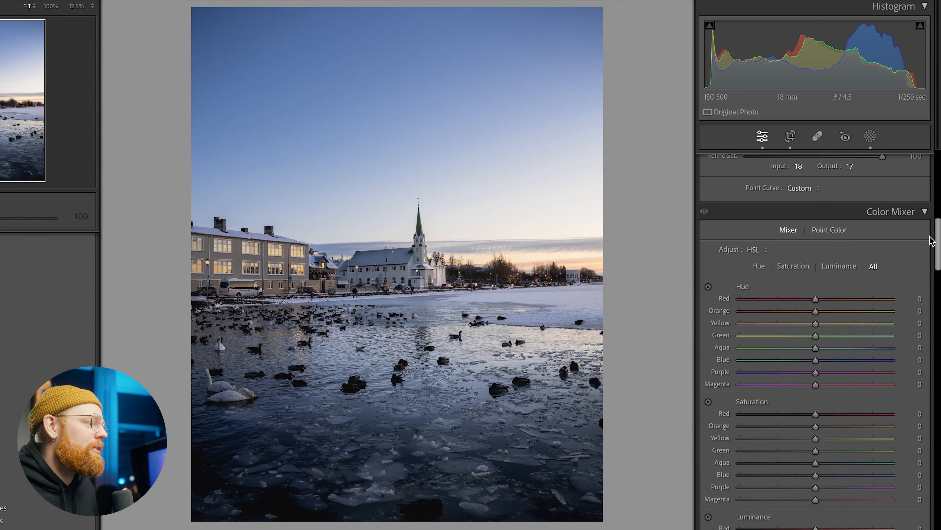
pyautogui.click(823, 232)
pyautogui.click(787, 231)
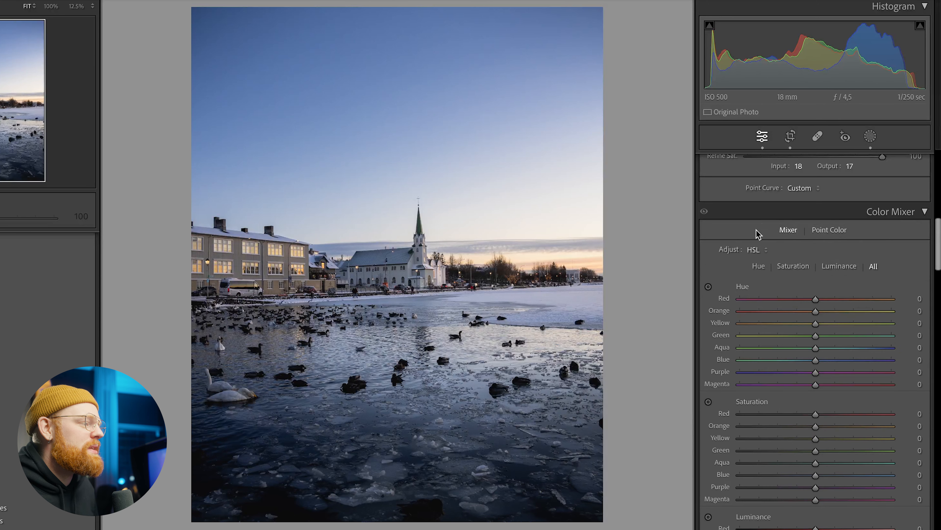
pyautogui.scroll(-1, 868, 233)
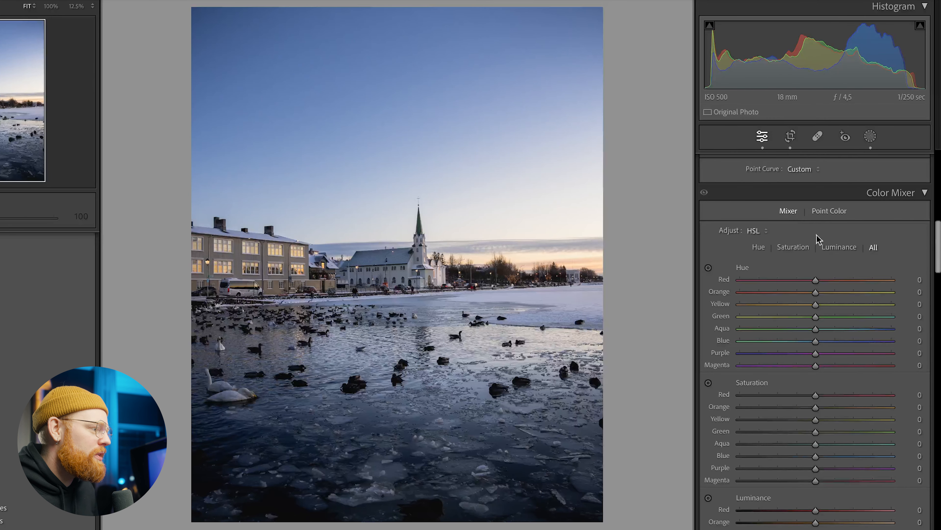
pyautogui.moveTo(937, 234); pyautogui.dragTo(927, 514)
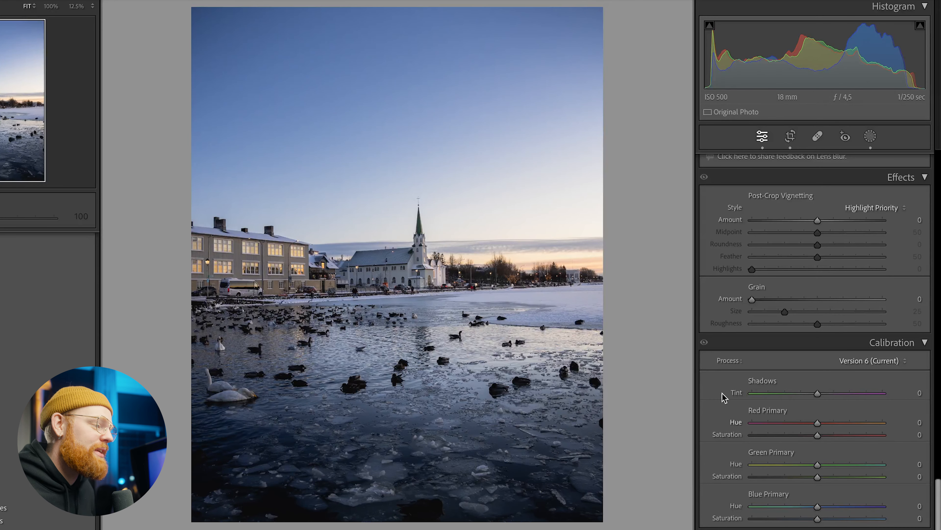
# Step: Set the Calibration hues to +10 for the red primary, +35 for the green primary and -10 for the blue primary
pyautogui.moveTo(902, 426); pyautogui.dragTo(904, 426)
pyautogui.click(907, 466)
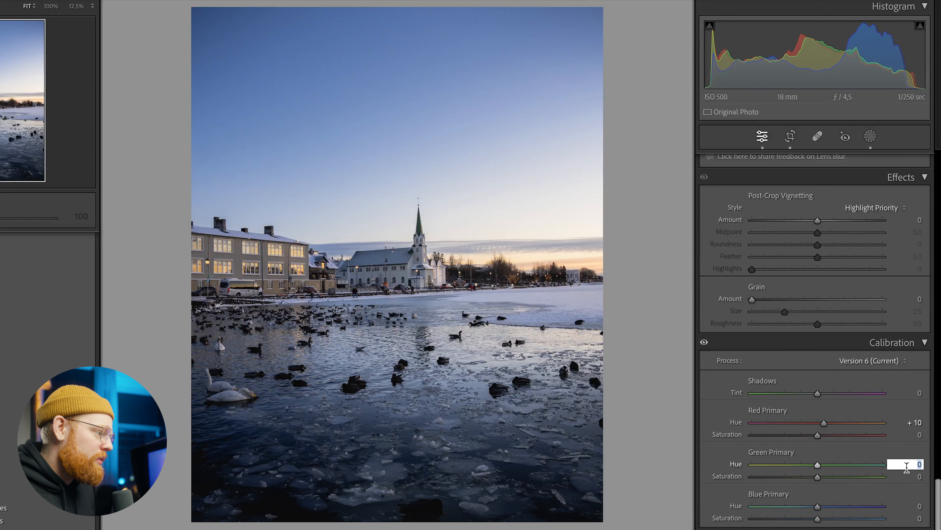
pyautogui.write('35')
pyautogui.press('Return')
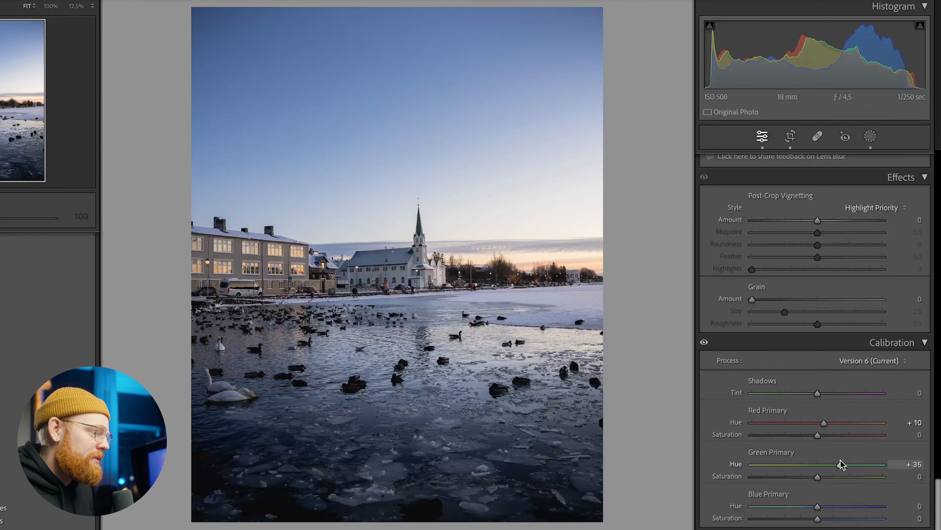
pyautogui.moveTo(894, 469); pyautogui.dragTo(843, 470)
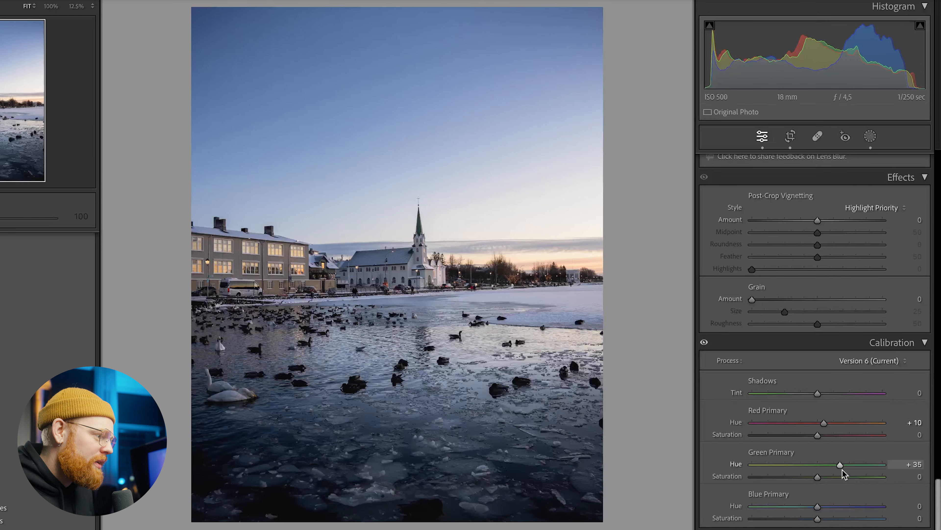
pyautogui.moveTo(810, 511)
pyautogui.mouseDown()
pyautogui.moveTo(762, 514)
pyautogui.moveTo(817, 518)
pyautogui.mouseUp()
pyautogui.click(908, 506)
pyautogui.press('Return')
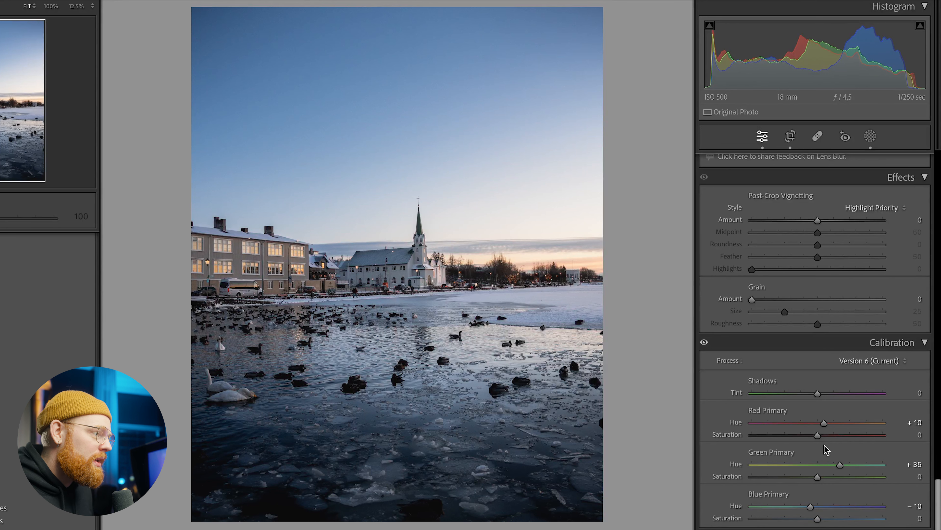
# Step: Set the Calibration saturations to +8 for the red primary, +5 for the green primary and -10 for the blue primary
pyautogui.moveTo(818, 437)
pyautogui.mouseDown()
pyautogui.moveTo(850, 437)
pyautogui.moveTo(828, 444)
pyautogui.mouseUp()
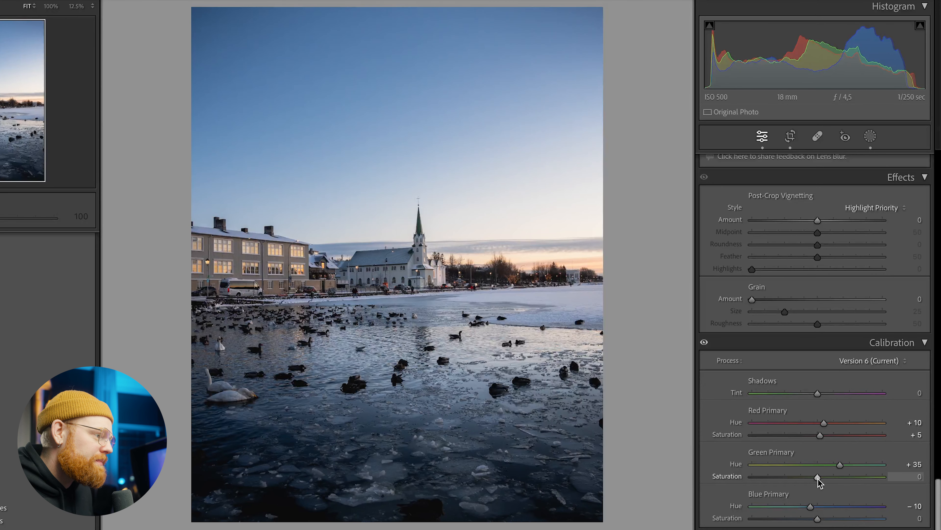
pyautogui.moveTo(850, 479); pyautogui.dragTo(818, 483)
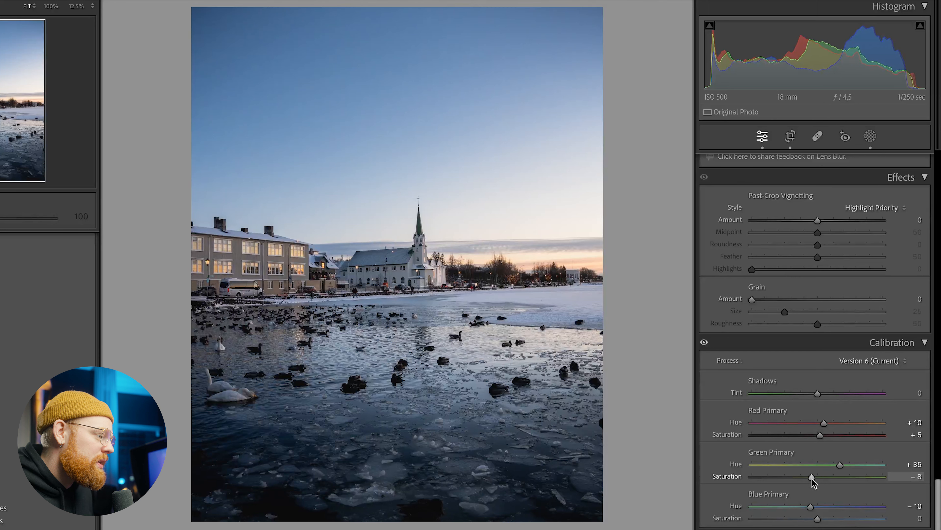
pyautogui.moveTo(817, 519)
pyautogui.mouseDown()
pyautogui.moveTo(842, 518)
pyautogui.moveTo(813, 518)
pyautogui.mouseUp()
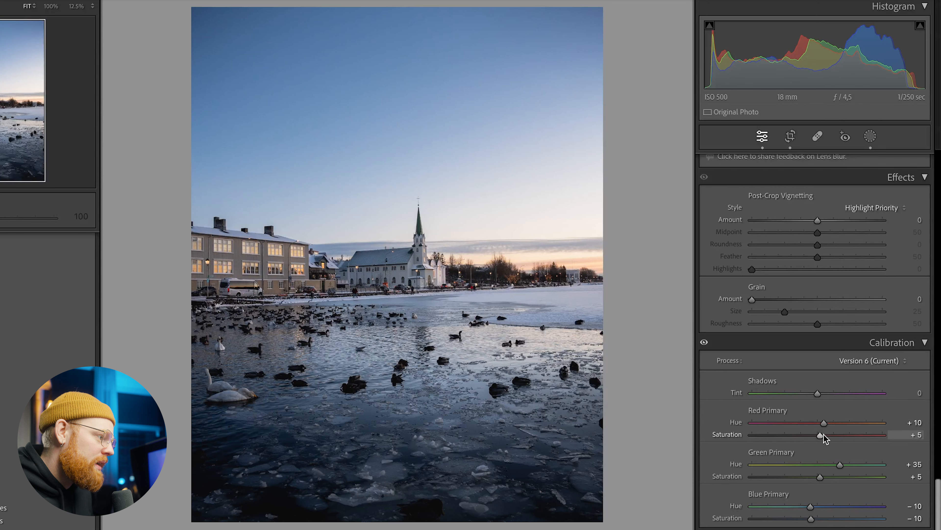
pyautogui.moveTo(823, 436); pyautogui.dragTo(825, 436)
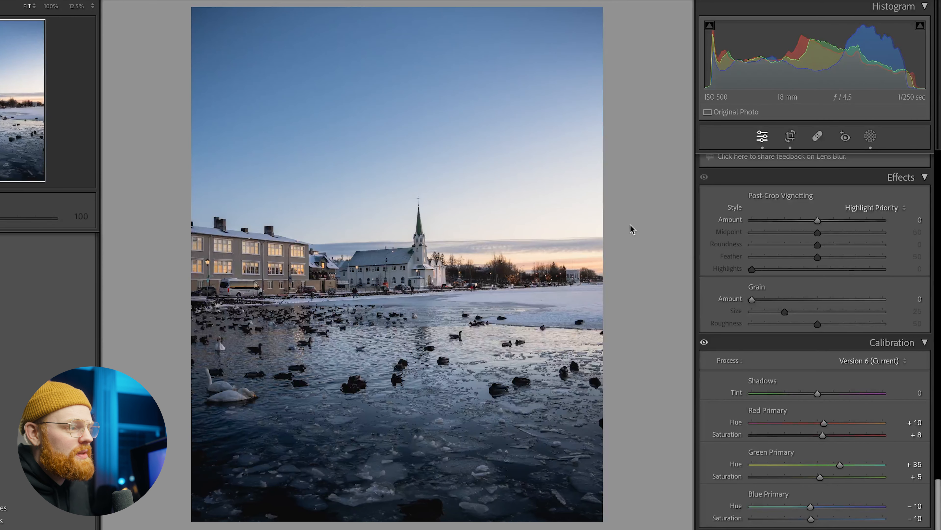
# Step: Set the Color Mixer hues to orange -7, yellow +5, green -7, aqua +9, blue -2, purple +3 and magenta -6
pyautogui.moveTo(938, 498); pyautogui.dragTo(840, 269)
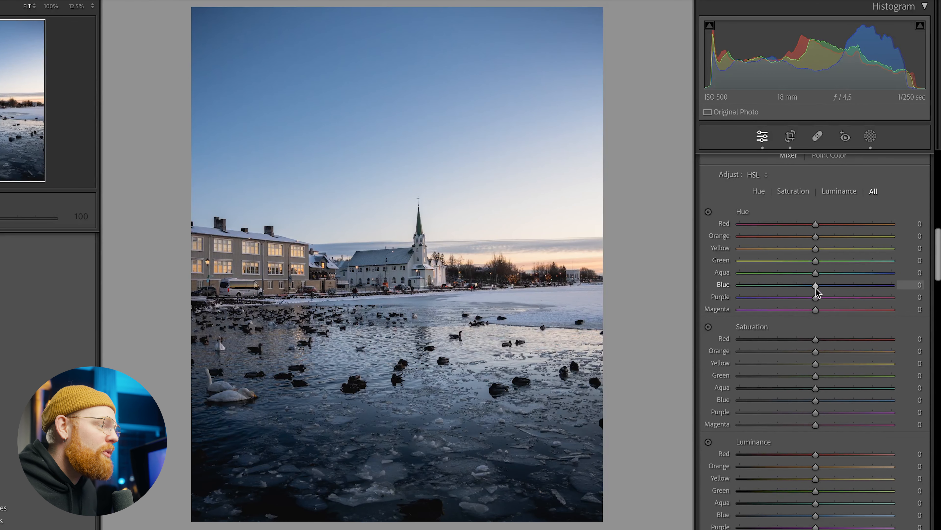
pyautogui.moveTo(816, 290)
pyautogui.mouseDown()
pyautogui.moveTo(759, 285)
pyautogui.moveTo(869, 290)
pyautogui.moveTo(740, 290)
pyautogui.moveTo(848, 283)
pyautogui.moveTo(817, 286)
pyautogui.mouseUp()
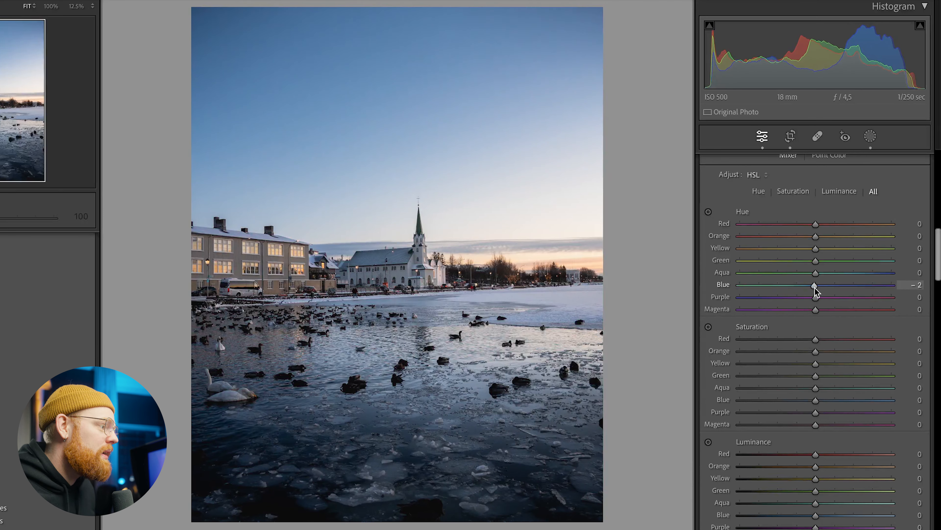
pyautogui.scroll(3, 936, 263)
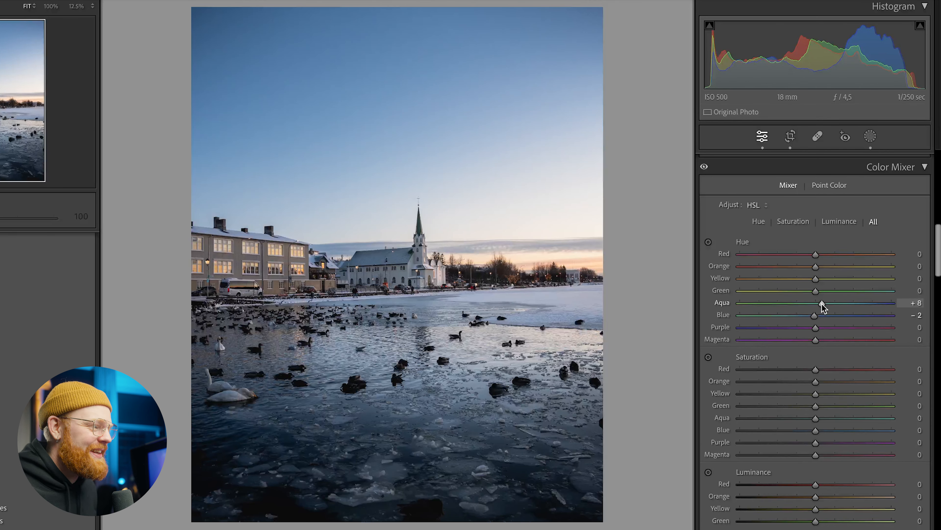
pyautogui.moveTo(822, 304)
pyautogui.mouseDown()
pyautogui.moveTo(850, 291)
pyautogui.moveTo(810, 291)
pyautogui.mouseUp()
pyautogui.moveTo(816, 279)
pyautogui.mouseDown()
pyautogui.moveTo(783, 276)
pyautogui.moveTo(819, 278)
pyautogui.mouseUp()
pyautogui.moveTo(815, 266); pyautogui.dragTo(810, 271)
pyautogui.moveTo(815, 327); pyautogui.dragTo(811, 340)
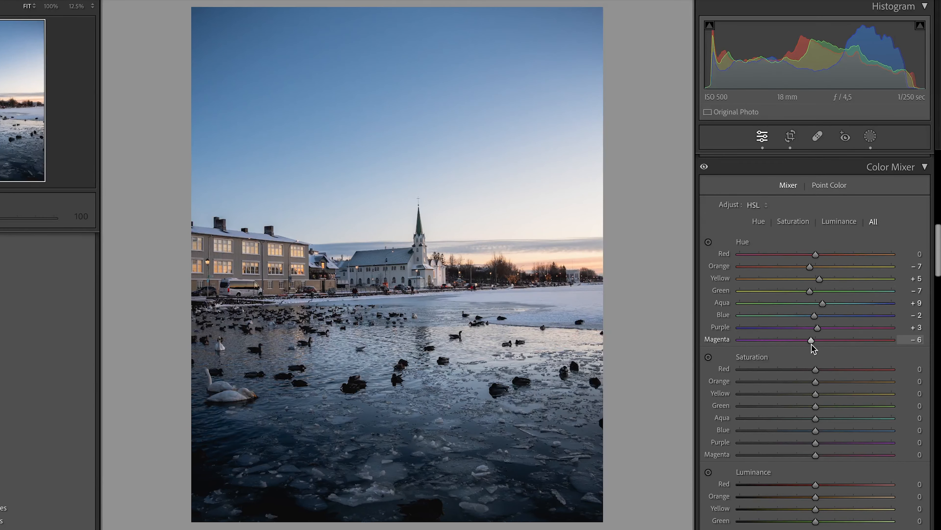
# Step: Shift the orange hue to -11, and try the red hue at +4 and at -78
pyautogui.moveTo(811, 266)
pyautogui.mouseDown()
pyautogui.moveTo(797, 267)
pyautogui.moveTo(809, 268)
pyautogui.mouseUp()
pyautogui.moveTo(816, 255); pyautogui.dragTo(807, 267)
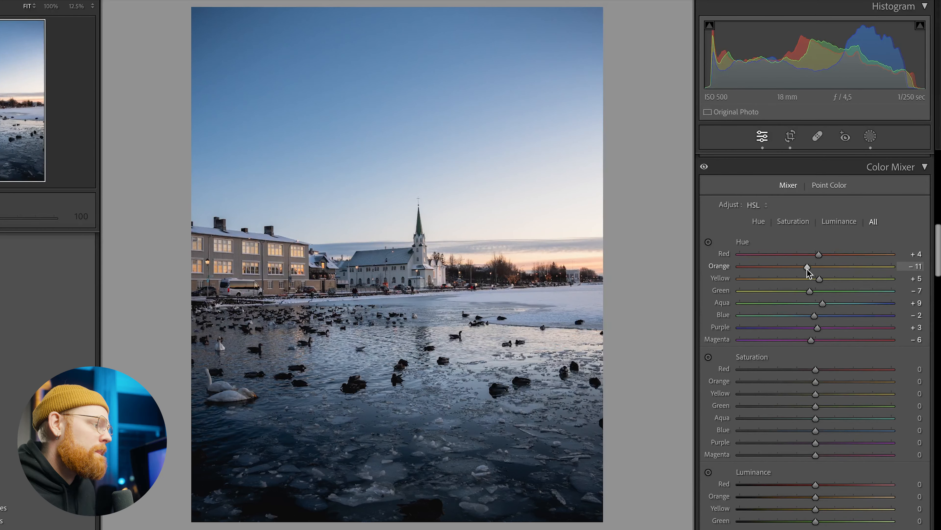
pyautogui.moveTo(938, 245); pyautogui.dragTo(938, 249)
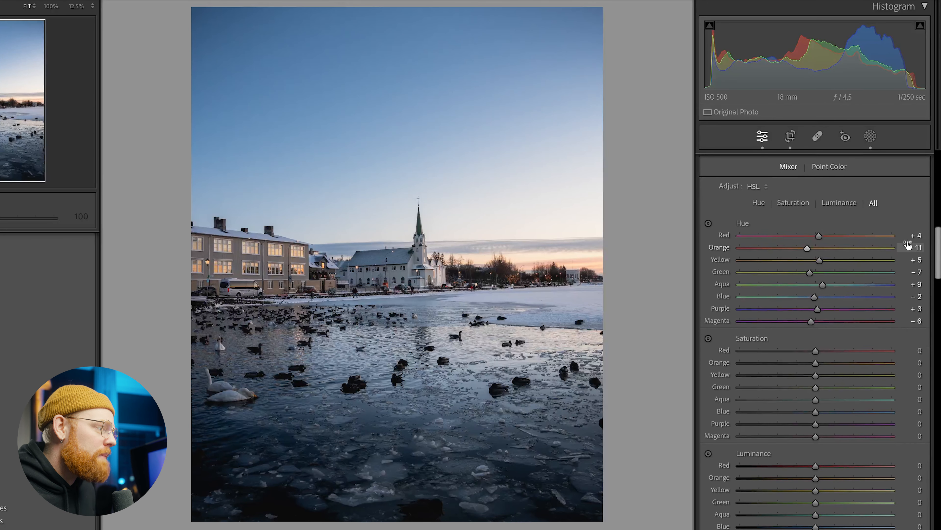
pyautogui.moveTo(819, 236); pyautogui.dragTo(756, 237)
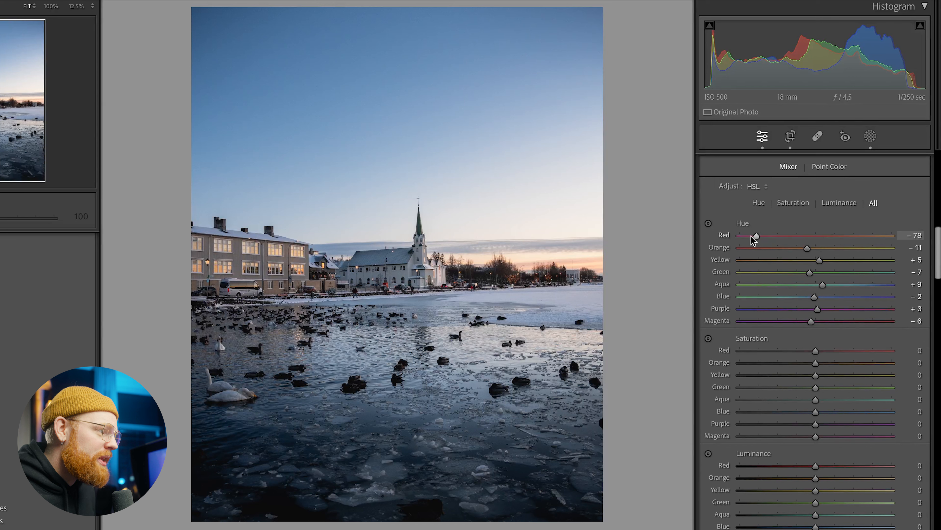
# Step: Set the Color Mixer saturations to red +12, orange +30, yellow +16, aqua -11, blue -30, purple -7 and magenta -4
pyautogui.scroll(-5, 802, 276)
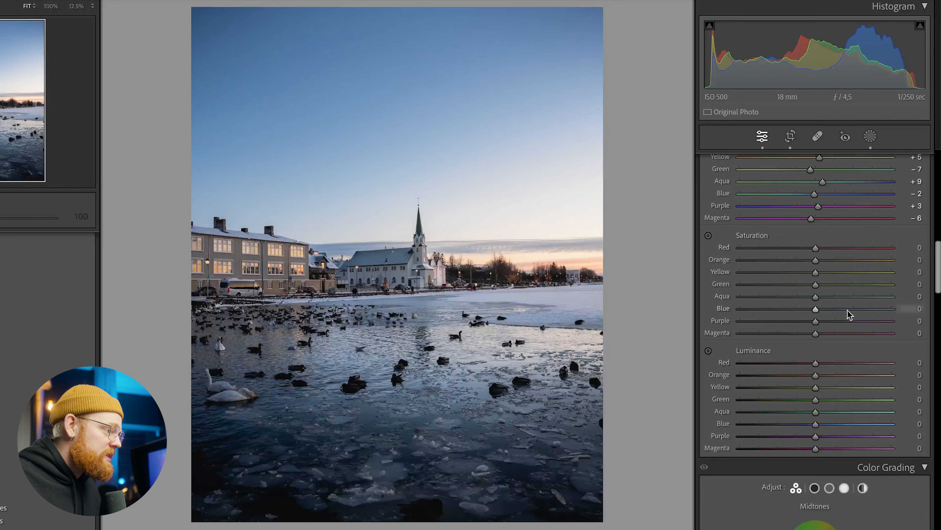
pyautogui.moveTo(820, 314)
pyautogui.mouseDown()
pyautogui.moveTo(793, 315)
pyautogui.moveTo(811, 315)
pyautogui.mouseUp()
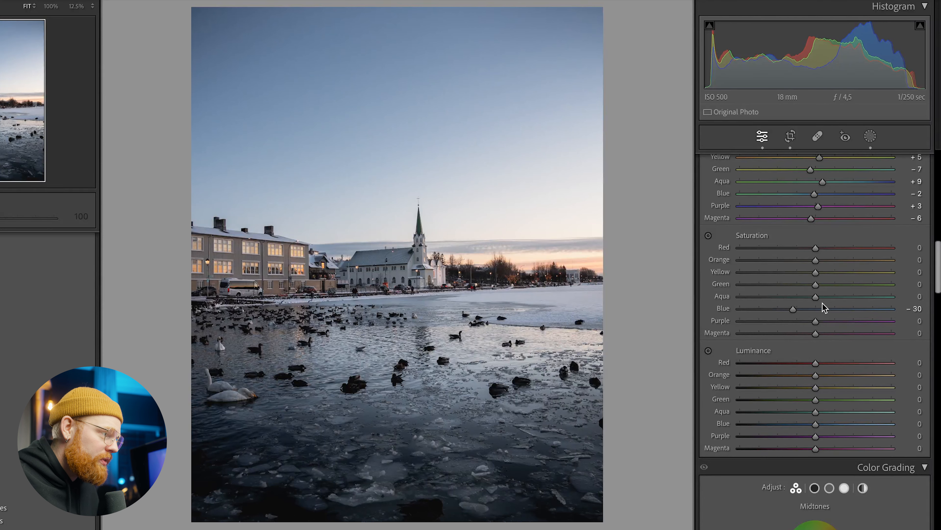
pyautogui.moveTo(820, 297); pyautogui.dragTo(825, 251)
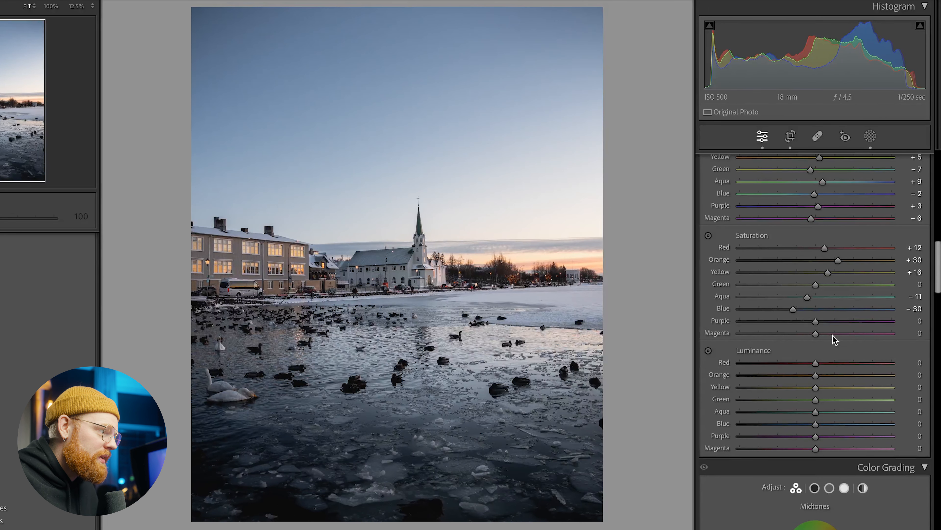
pyautogui.moveTo(819, 323); pyautogui.dragTo(812, 333)
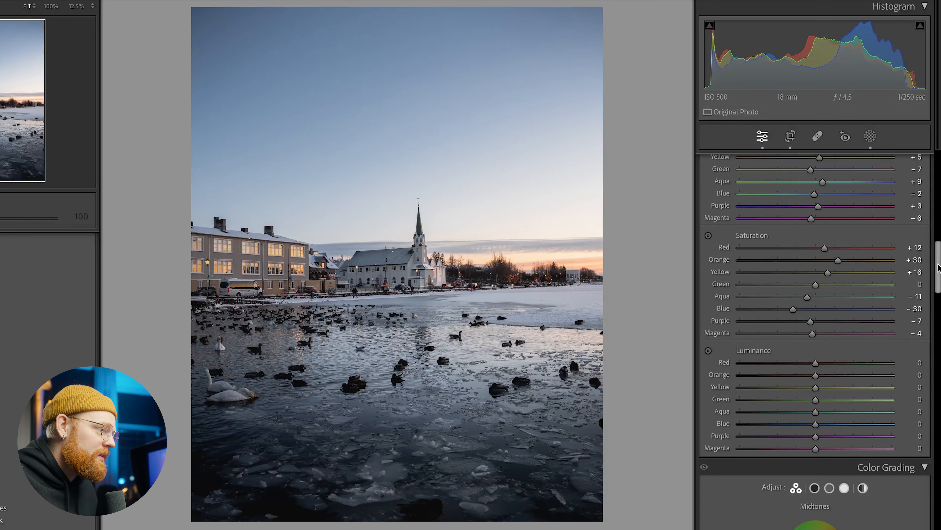
# Step: Lower the blue saturation to -35 and set the luminances to orange -6, yellow -8, green -1, aqua +6 and blue -15
pyautogui.moveTo(938, 267); pyautogui.dragTo(938, 278)
pyautogui.moveTo(815, 345)
pyautogui.mouseDown()
pyautogui.moveTo(802, 345)
pyautogui.moveTo(888, 349)
pyautogui.moveTo(620, 351)
pyautogui.moveTo(820, 347)
pyautogui.mouseUp()
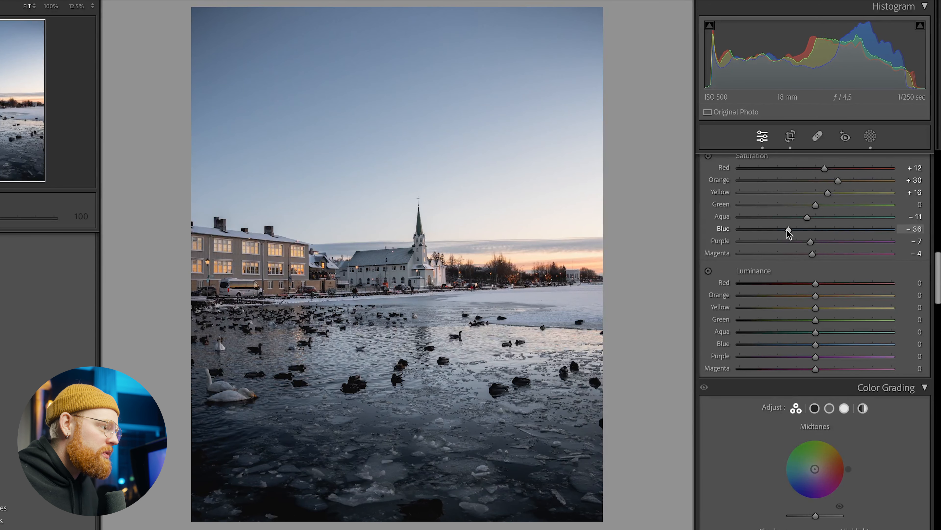
pyautogui.moveTo(815, 345); pyautogui.dragTo(814, 320)
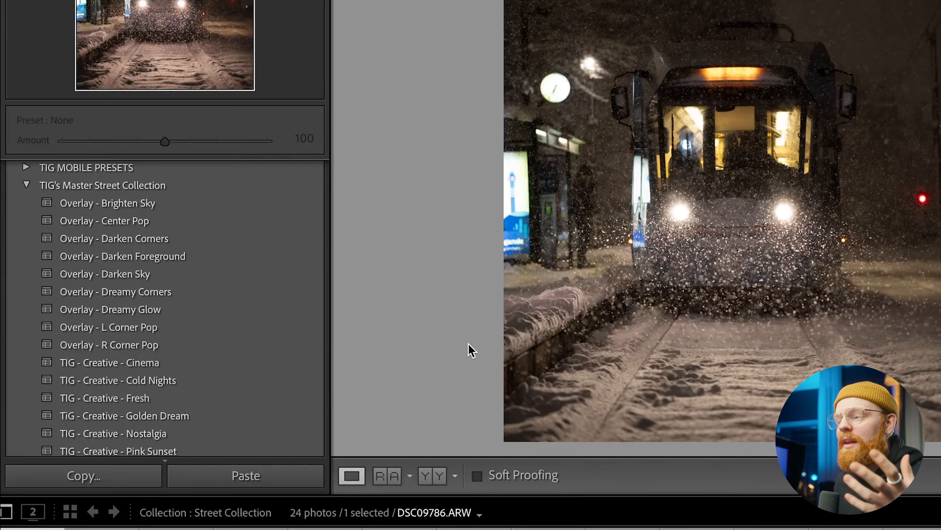
# Step: Look through the presets in TIG's Master Street Collection and apply TIG - Creative - Cold Nights to the snowy tram photo
pyautogui.scroll(-5, 400, 301)
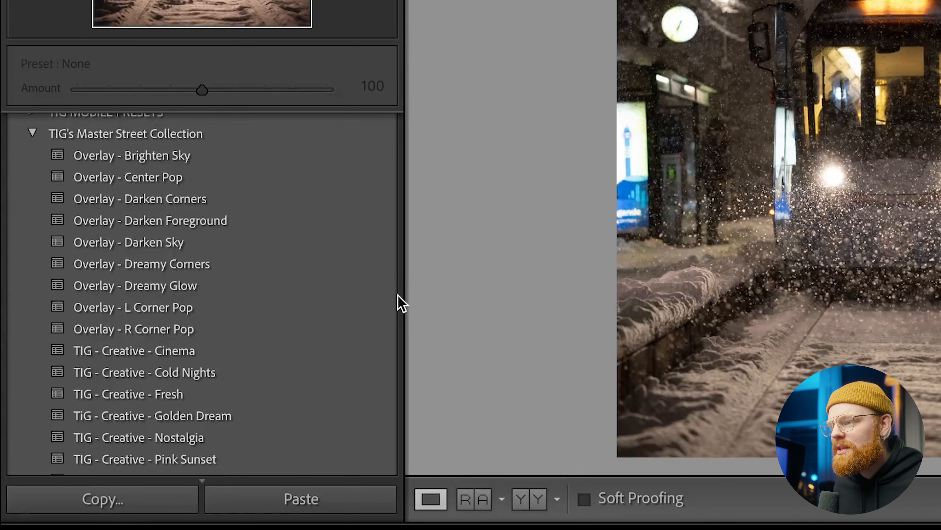
pyautogui.scroll(-10, 330, 267)
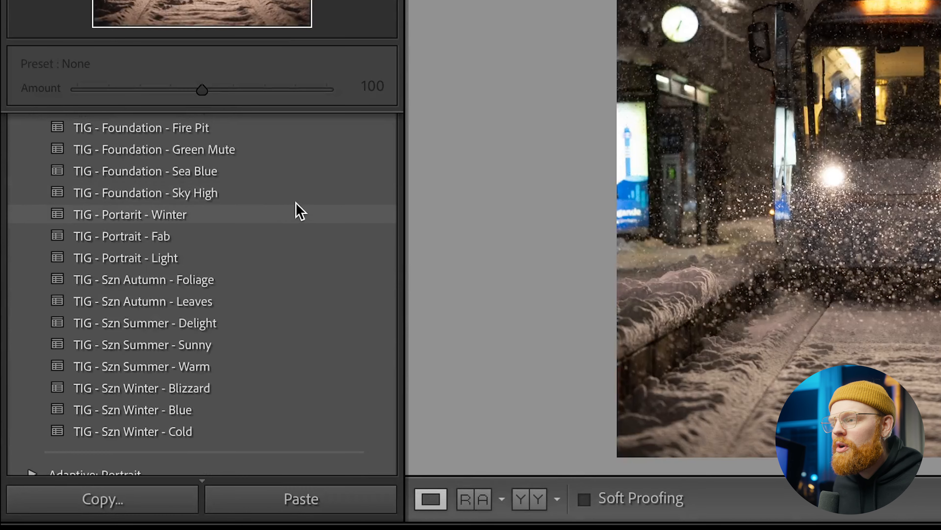
pyautogui.scroll(13, 362, 206)
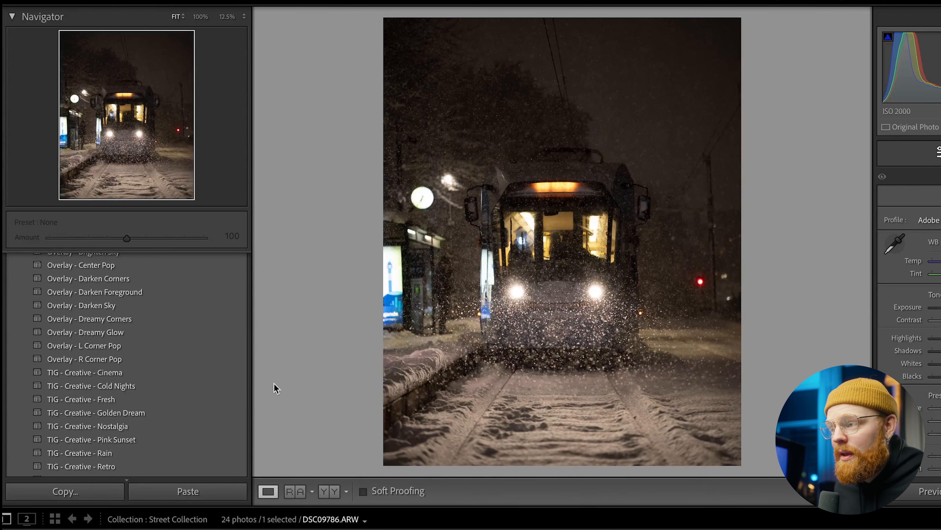
pyautogui.click(165, 390)
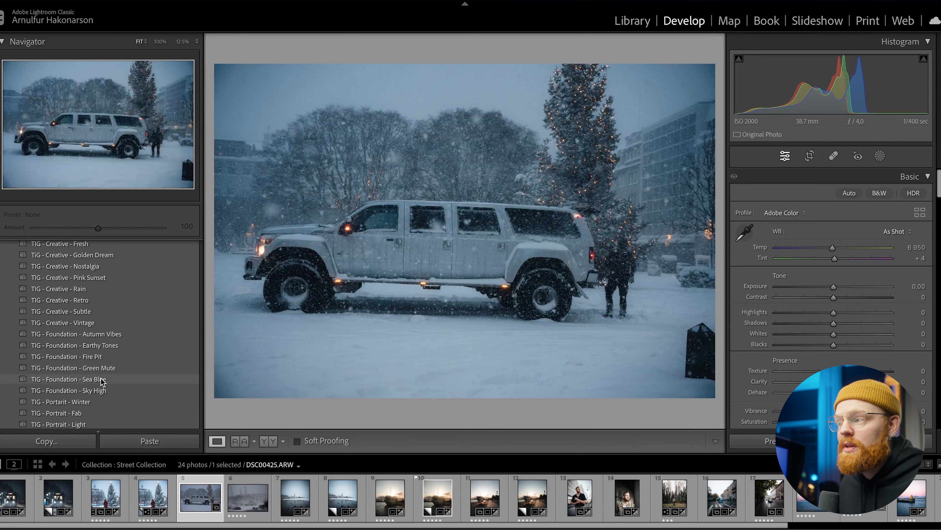
# Step: Apply the TIG - Foundation - Sea Blue preset and automatic tone to the snowy jeep photo, and compare before and after
pyautogui.click(101, 380)
pyautogui.click(100, 380)
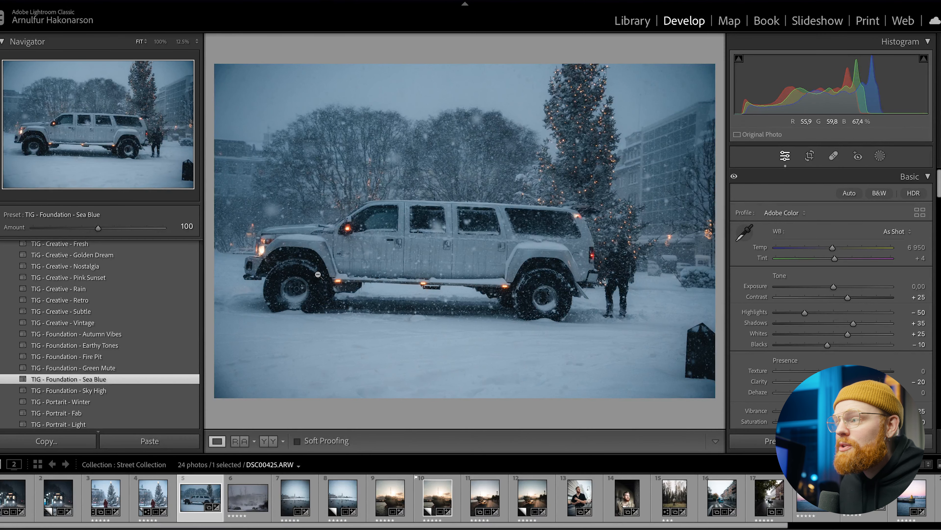
pyautogui.click(857, 193)
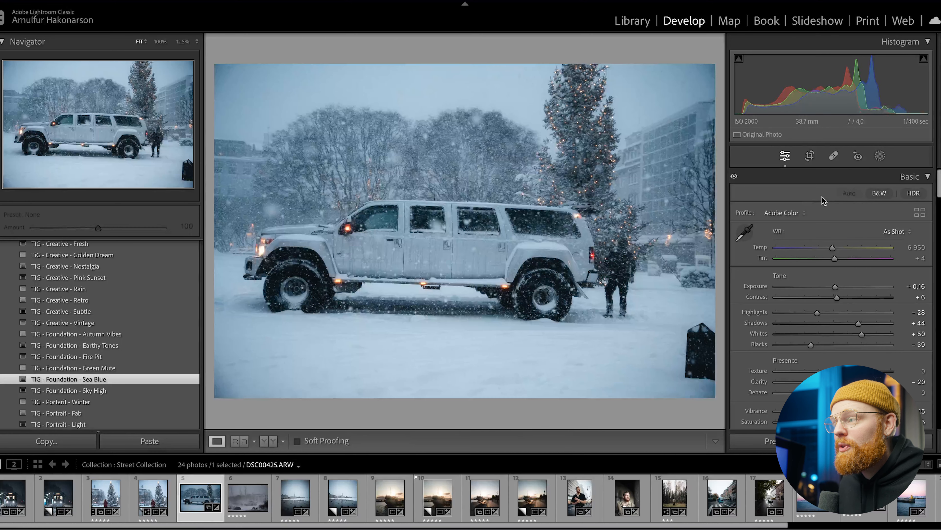
pyautogui.press('y')
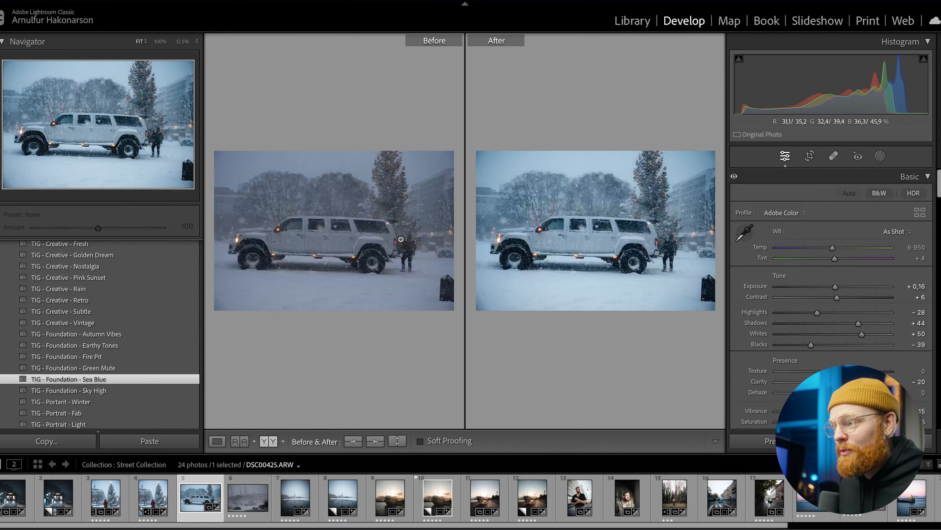
pyautogui.press('y')
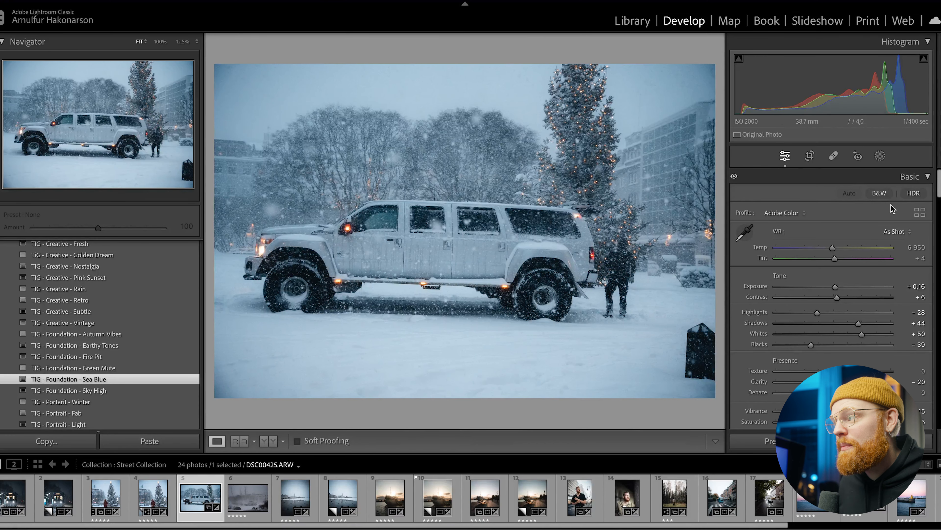
pyautogui.moveTo(938, 181)
pyautogui.mouseDown()
pyautogui.moveTo(929, 234)
pyautogui.moveTo(931, 174)
pyautogui.mouseUp()
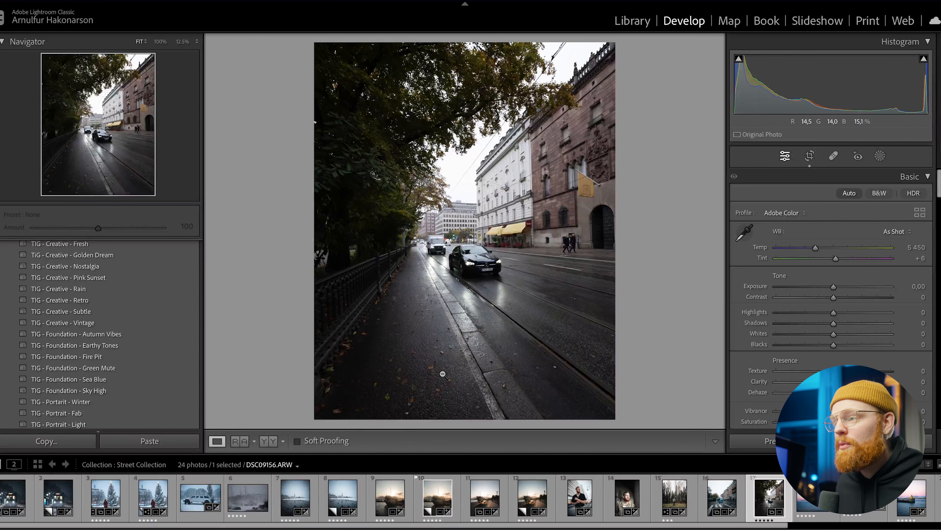
# Step: Apply the TIG - Creative - Rain preset to the wet street photo and compare before and after side by side
pyautogui.scroll(2, 176, 296)
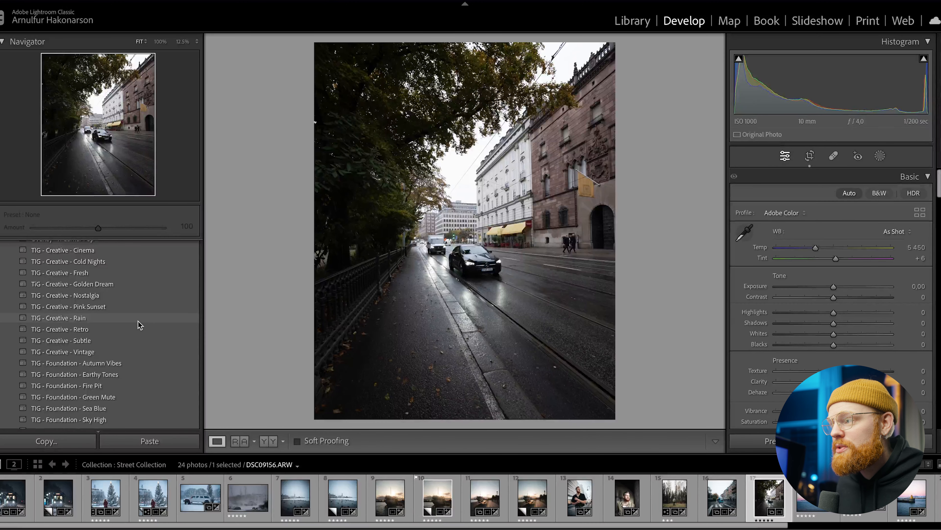
pyautogui.click(124, 325)
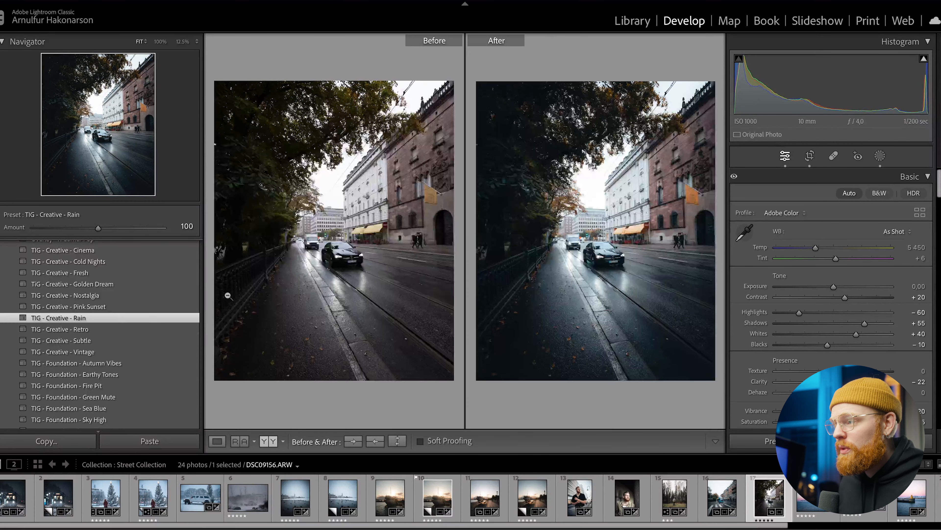
pyautogui.press('y')
pyautogui.press('y')
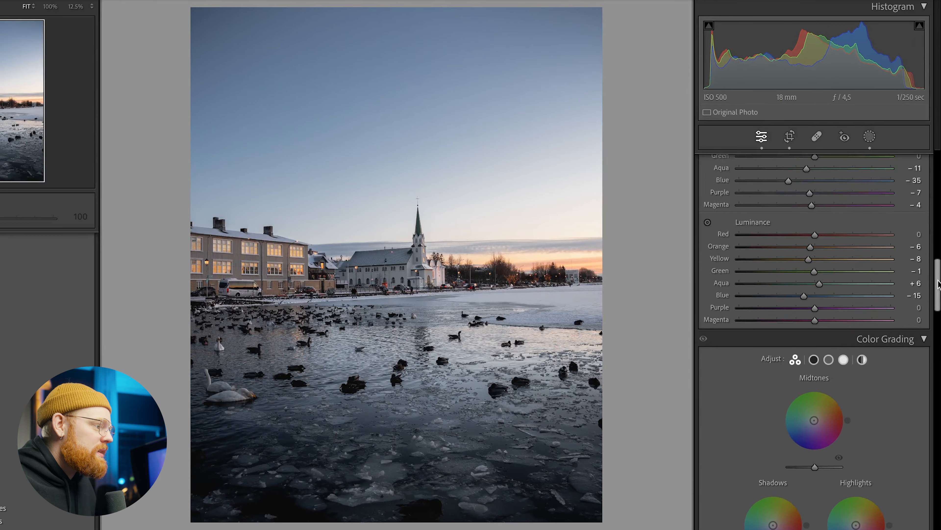
# Step: Look through the shadows, midtones and highlights wheels in Color Grading, ending on the shadows
pyautogui.scroll(-5, 934, 309)
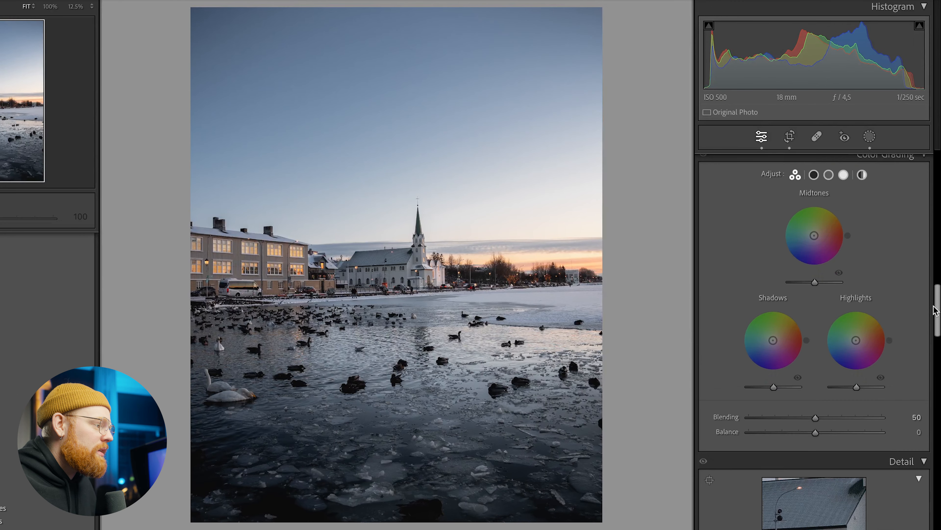
pyautogui.scroll(2, 935, 295)
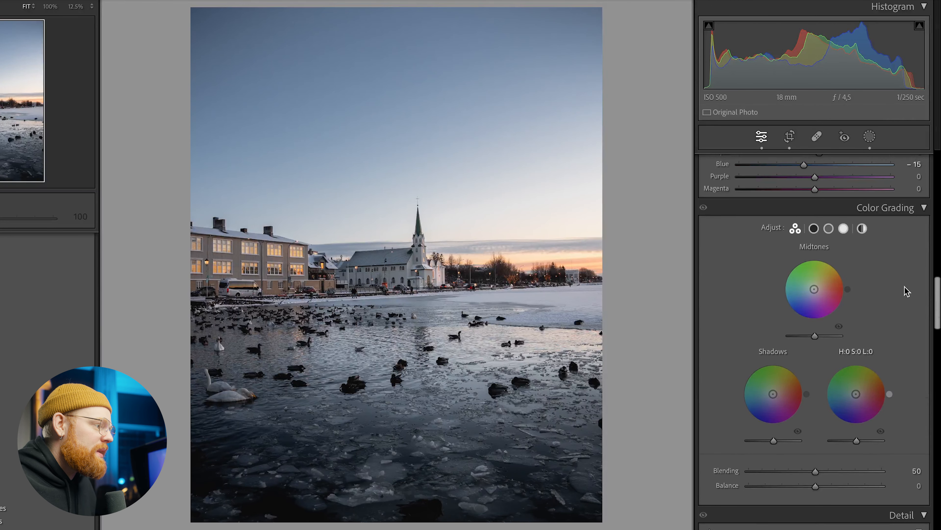
pyautogui.click(813, 228)
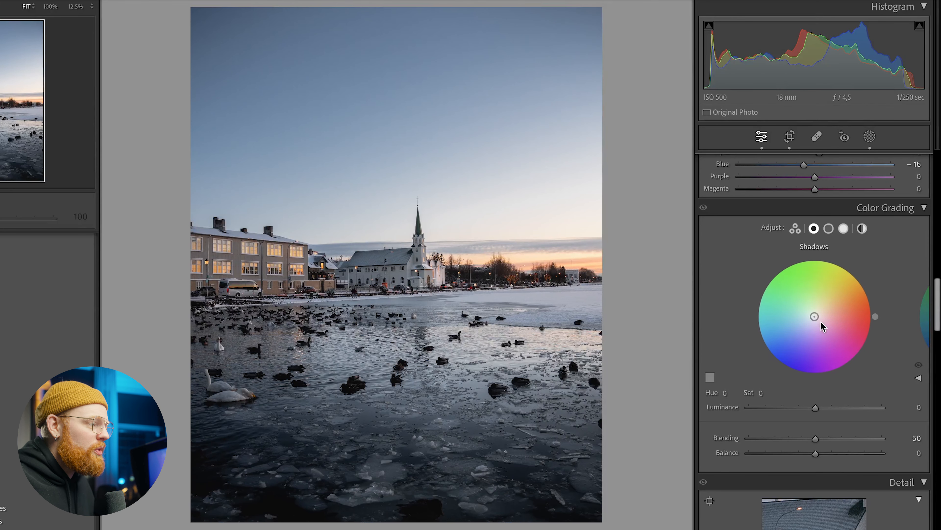
pyautogui.click(828, 229)
pyautogui.click(843, 228)
pyautogui.click(814, 228)
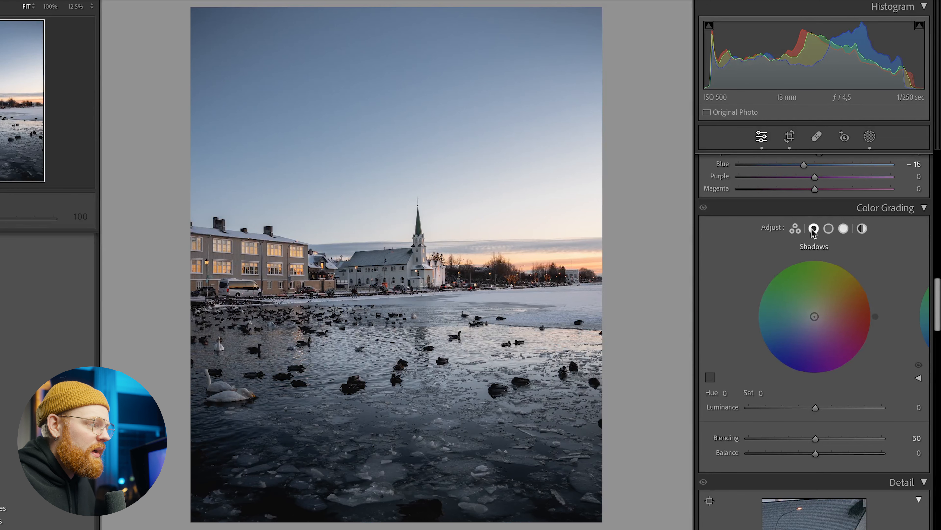
# Step: Tint the shadows blue in Color Grading with hue 215 and saturation 22
pyautogui.moveTo(815, 318); pyautogui.dragTo(781, 306)
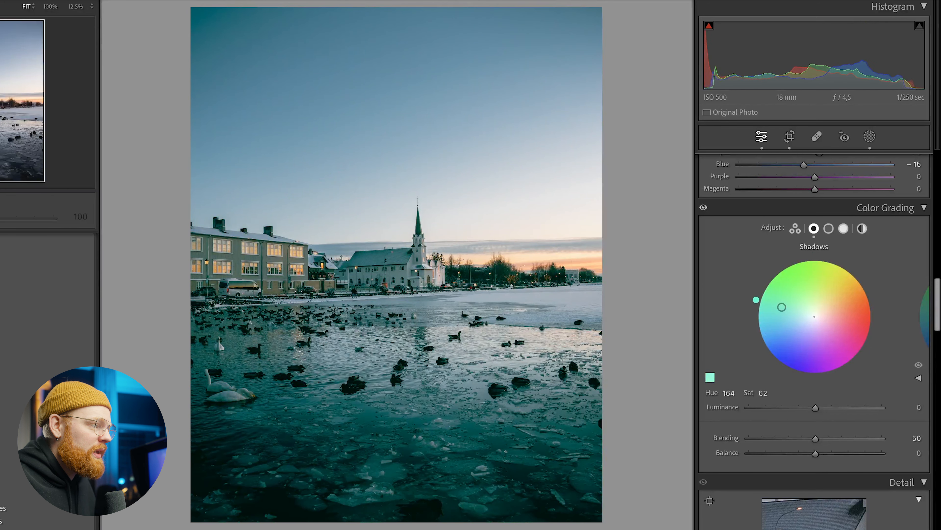
pyautogui.moveTo(729, 392)
pyautogui.mouseDown()
pyautogui.moveTo(719, 393)
pyautogui.moveTo(734, 393)
pyautogui.mouseUp()
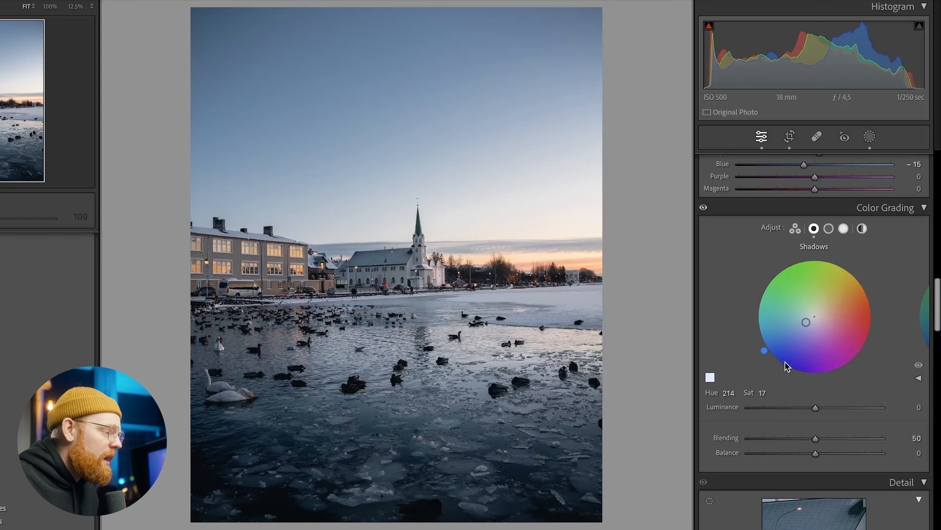
pyautogui.write('215')
pyautogui.press('Return')
pyautogui.click(763, 393)
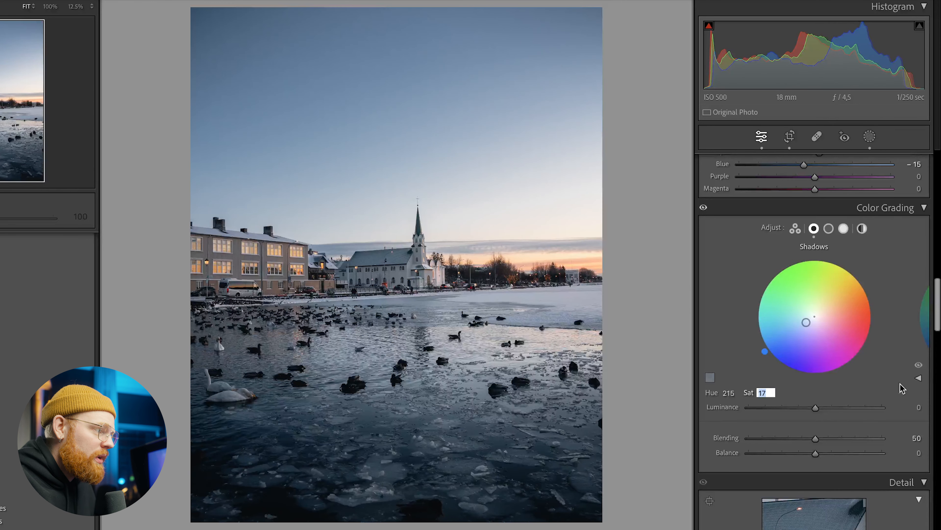
pyautogui.write('22')
pyautogui.press('Return')
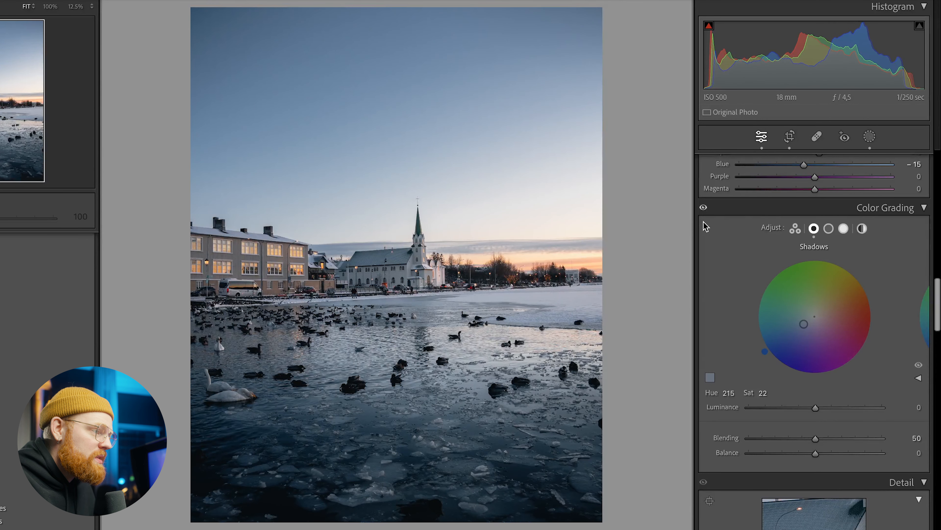
# Step: Tint the highlights from the cream custom colour and refine them to hue 36 and saturation 24
pyautogui.click(843, 229)
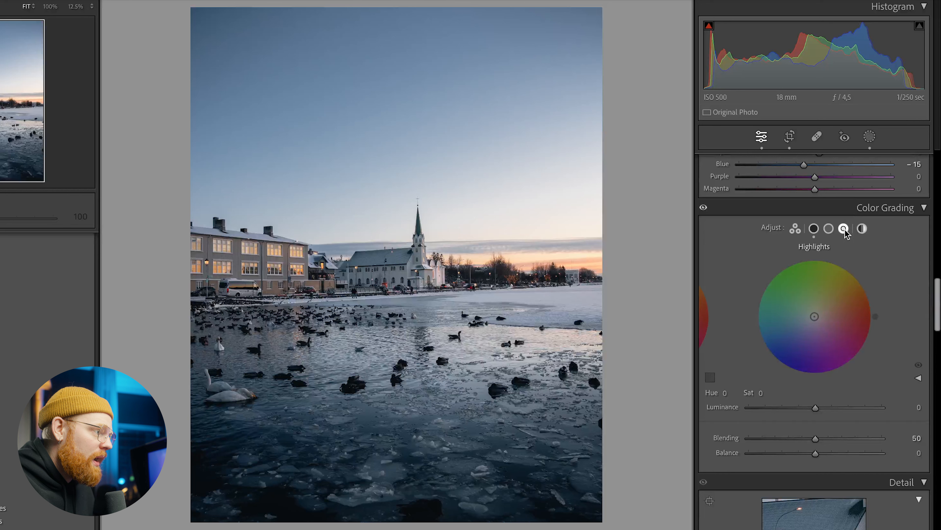
pyautogui.click(710, 377)
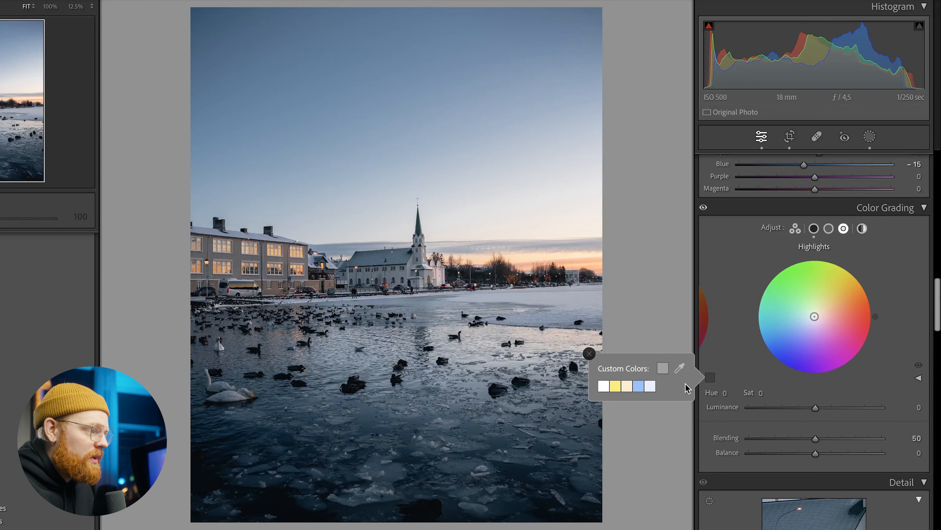
pyautogui.click(629, 385)
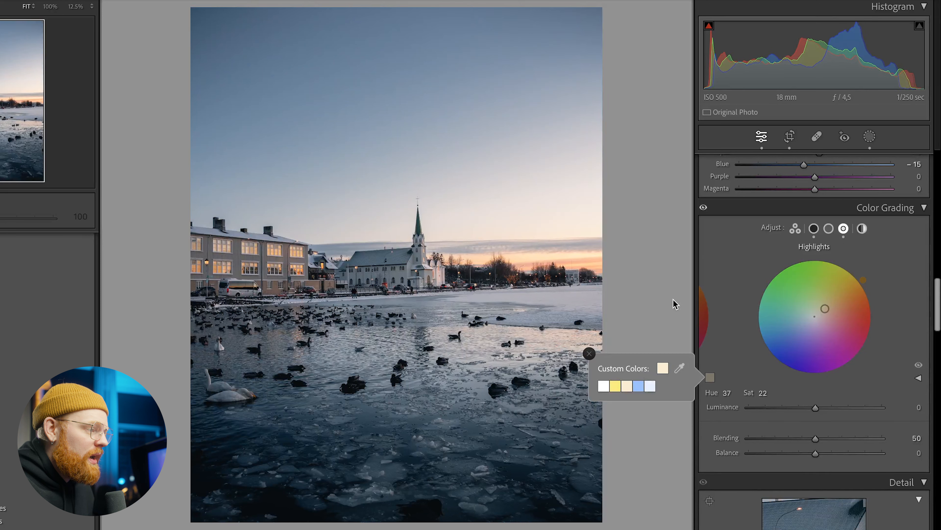
pyautogui.click(715, 264)
pyautogui.moveTo(768, 391); pyautogui.dragTo(781, 392)
pyautogui.moveTo(864, 280); pyautogui.dragTo(870, 291)
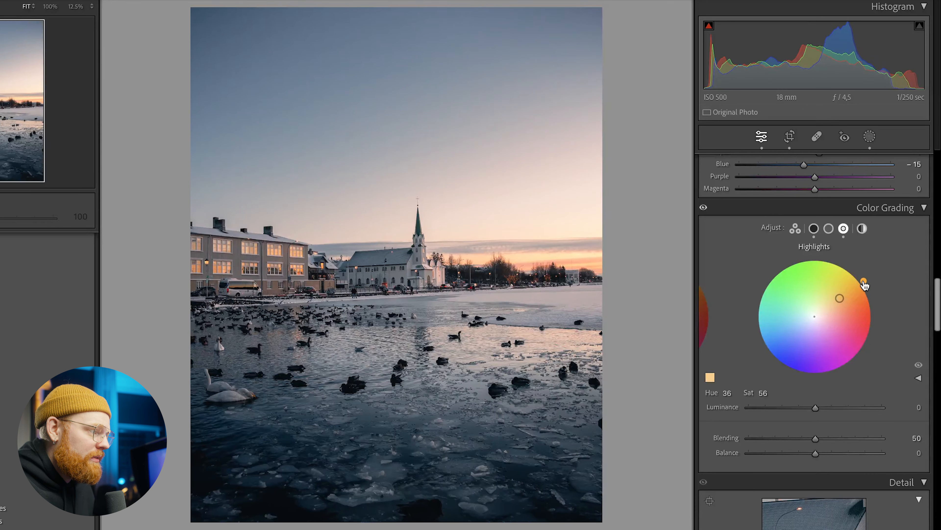
pyautogui.moveTo(770, 392); pyautogui.dragTo(758, 391)
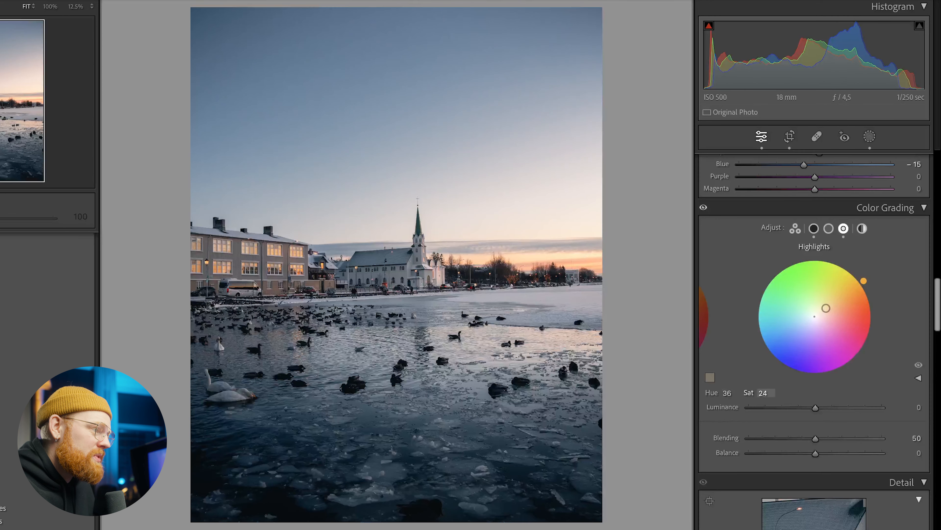
# Step: Try a midtone tint and bring its saturation back to 0, and set the shadows to saturation 23 and luminance -7
pyautogui.click(828, 228)
pyautogui.moveTo(799, 332); pyautogui.dragTo(811, 316)
pyautogui.click(814, 228)
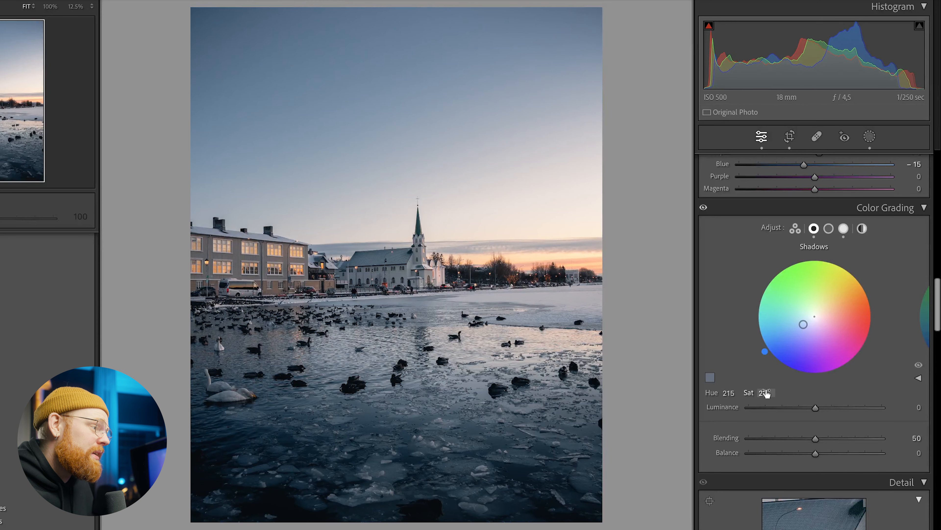
pyautogui.scroll(-1, 829, 386)
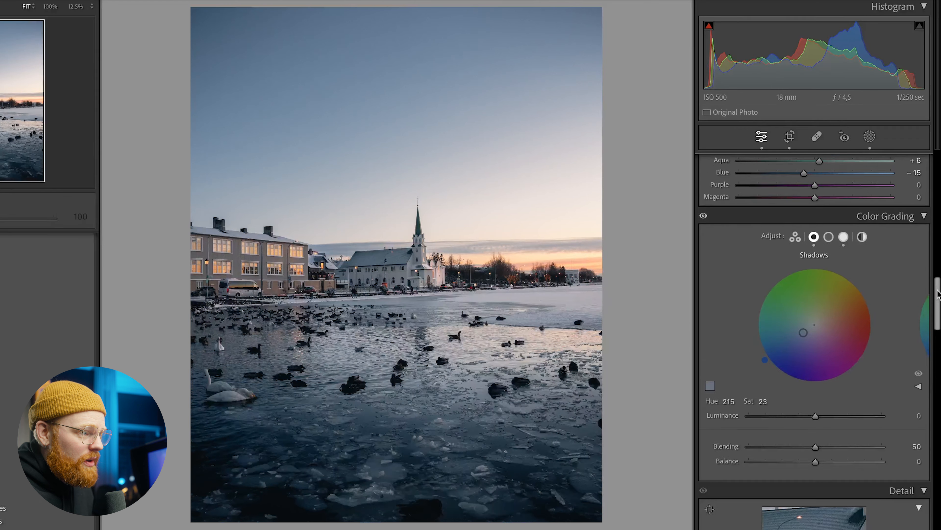
pyautogui.moveTo(816, 395); pyautogui.dragTo(812, 396)
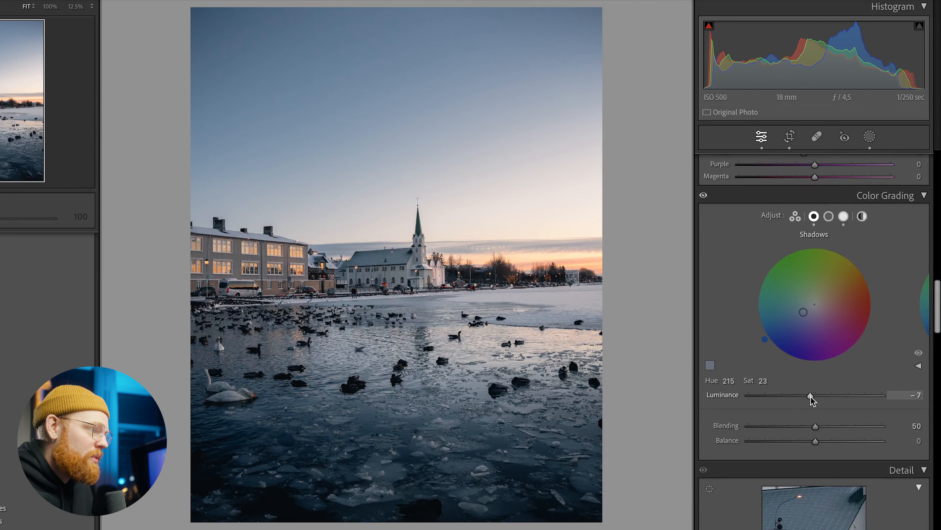
# Step: Set the Color Grading luminance to +8 for the midtones and +3 for the highlights, with blending at 55
pyautogui.click(828, 215)
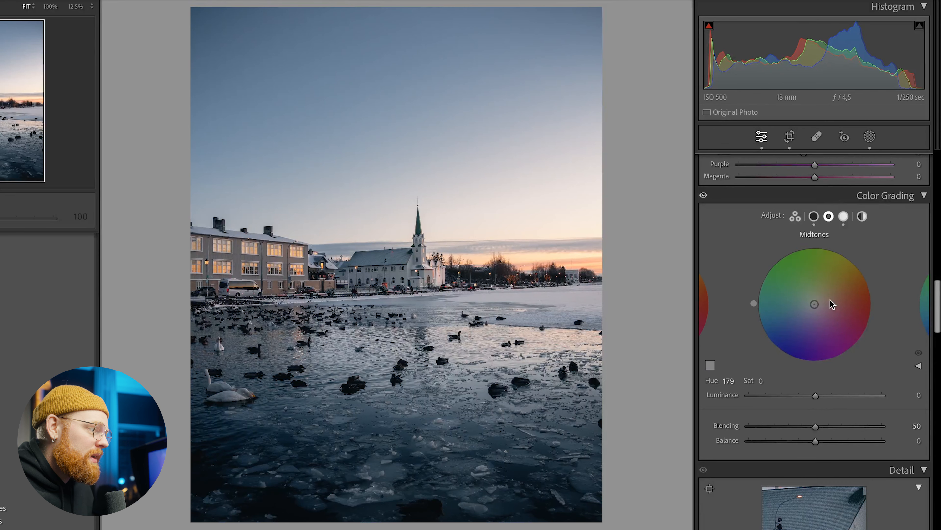
pyautogui.moveTo(815, 395)
pyautogui.mouseDown()
pyautogui.moveTo(837, 396)
pyautogui.moveTo(821, 393)
pyautogui.mouseUp()
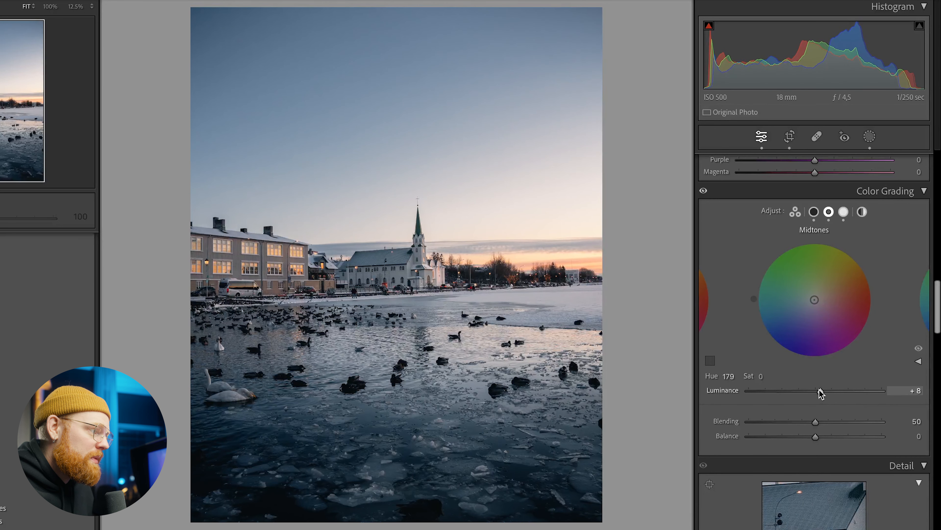
pyautogui.click(843, 211)
pyautogui.moveTo(815, 392); pyautogui.dragTo(821, 437)
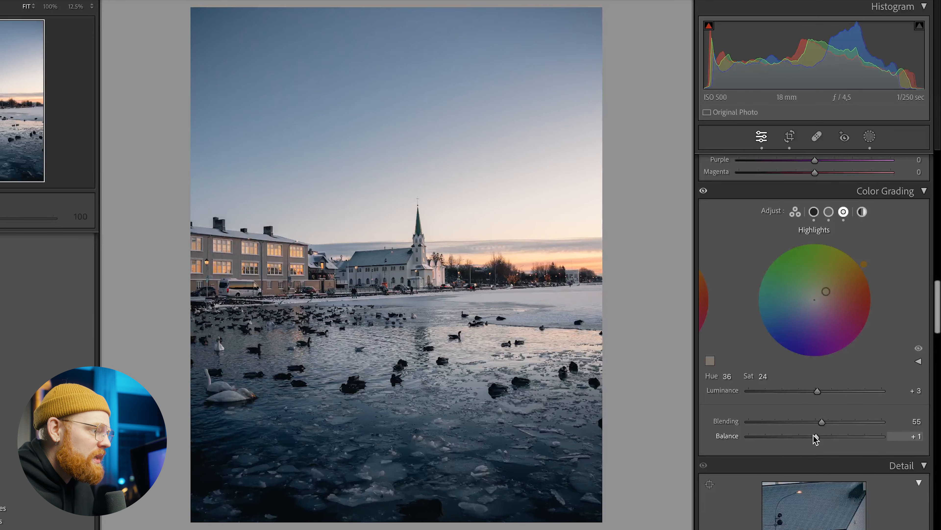
# Step: Test the Color Grading balance towards both extremes and settle on -6
pyautogui.moveTo(828, 437); pyautogui.dragTo(875, 436)
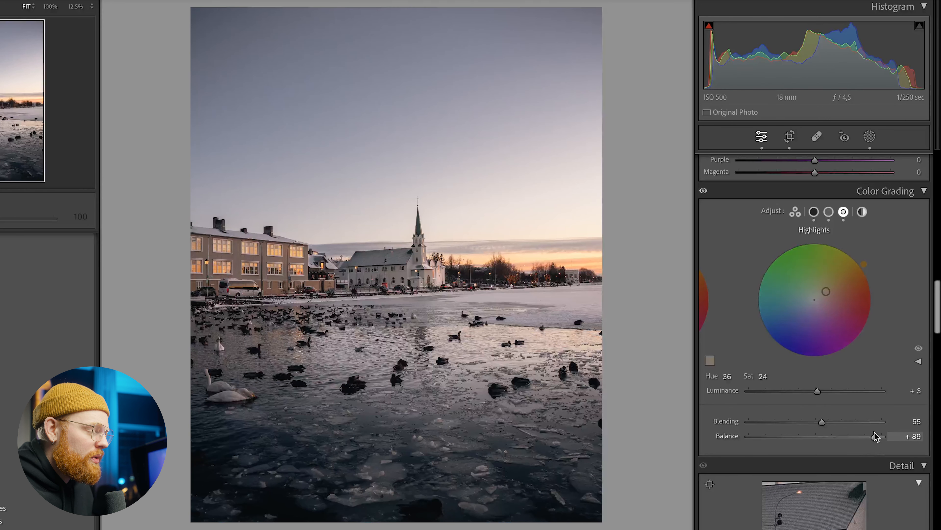
pyautogui.moveTo(755, 440); pyautogui.dragTo(791, 438)
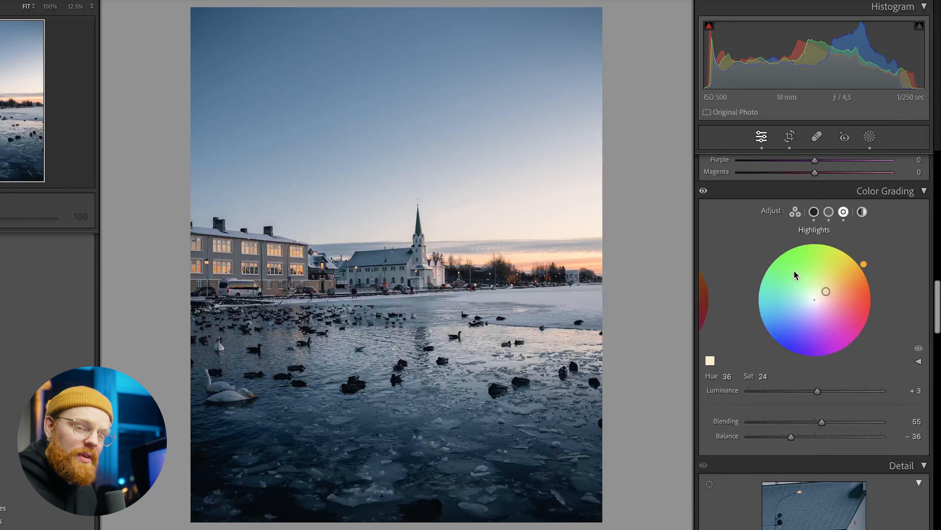
pyautogui.moveTo(796, 439); pyautogui.dragTo(814, 438)
# Step: Set the sharpening amount to 45 and its masking to 85, using the black-and-white mask preview
pyautogui.moveTo(938, 303); pyautogui.dragTo(938, 342)
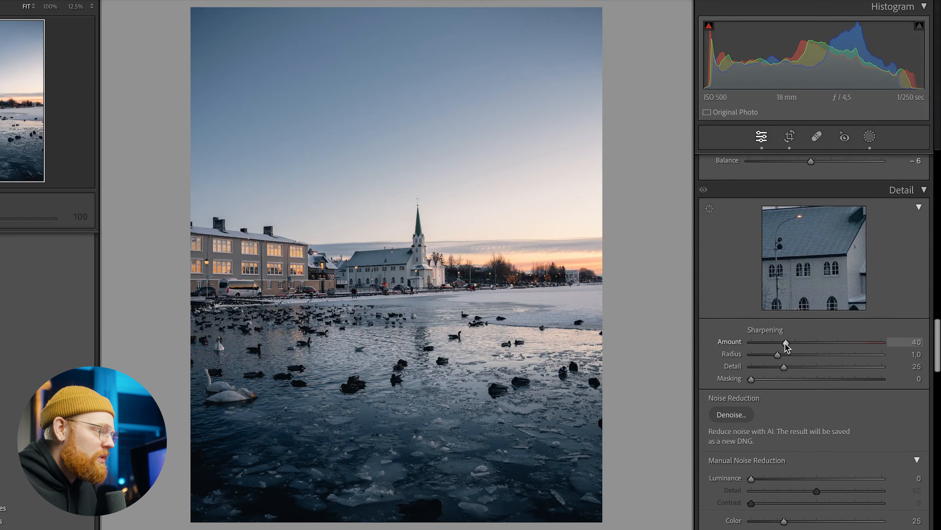
pyautogui.scroll(1, 769, 374)
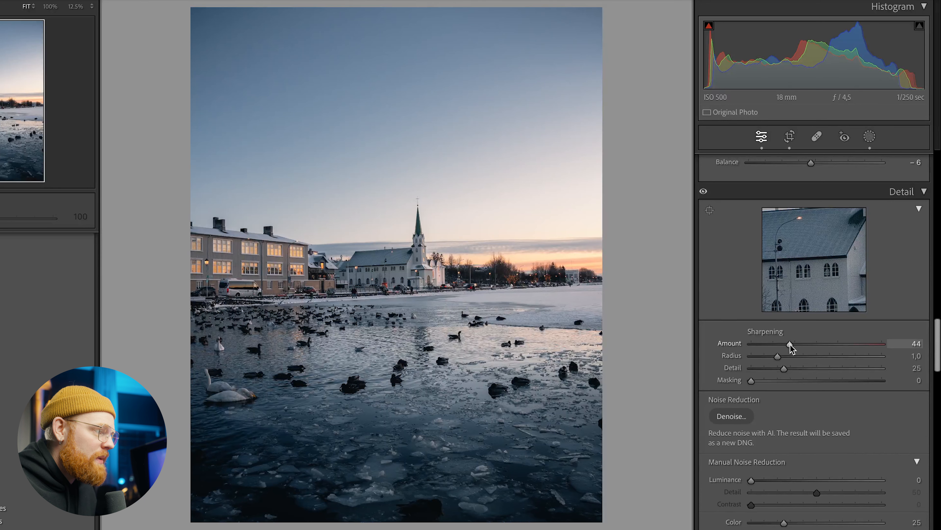
pyautogui.moveTo(752, 384); pyautogui.dragTo(843, 385)
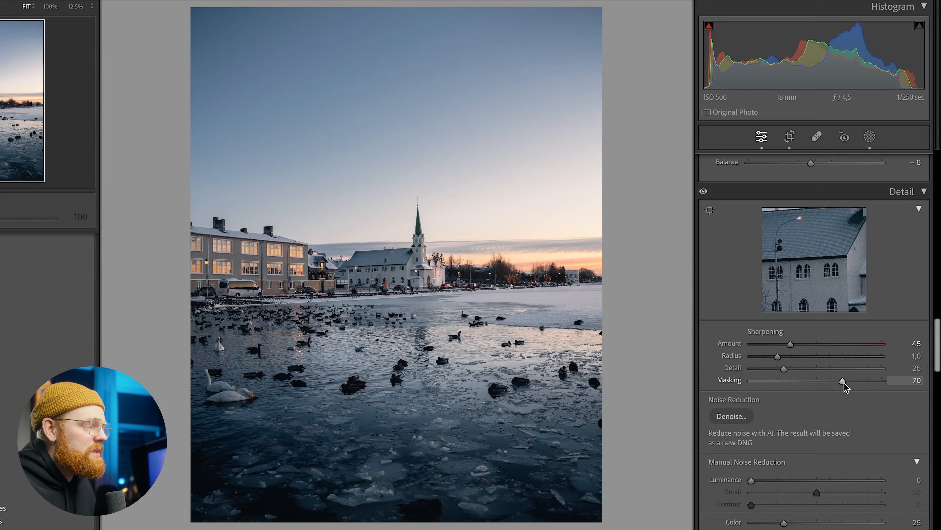
pyautogui.keyDown('alt'); pyautogui.click(843, 384); pyautogui.keyUp('alt')
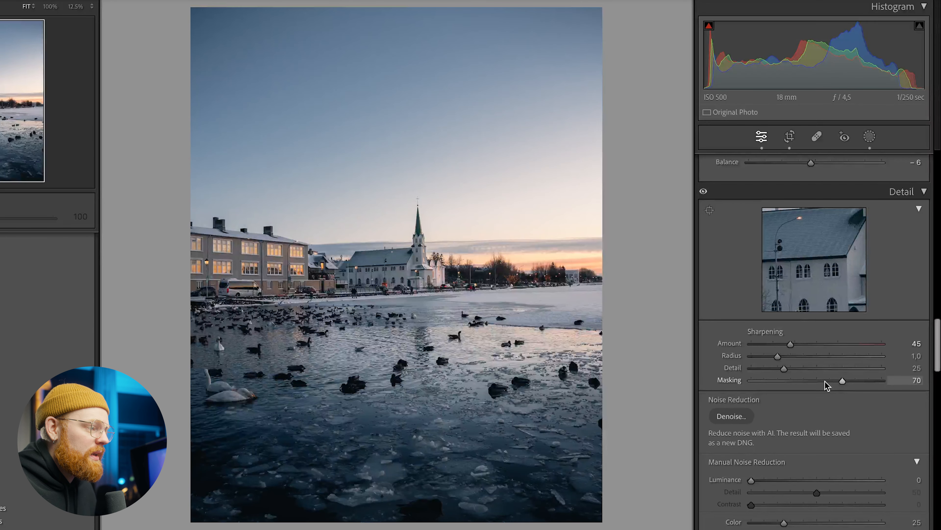
pyautogui.moveTo(841, 383); pyautogui.dragTo(730, 378)
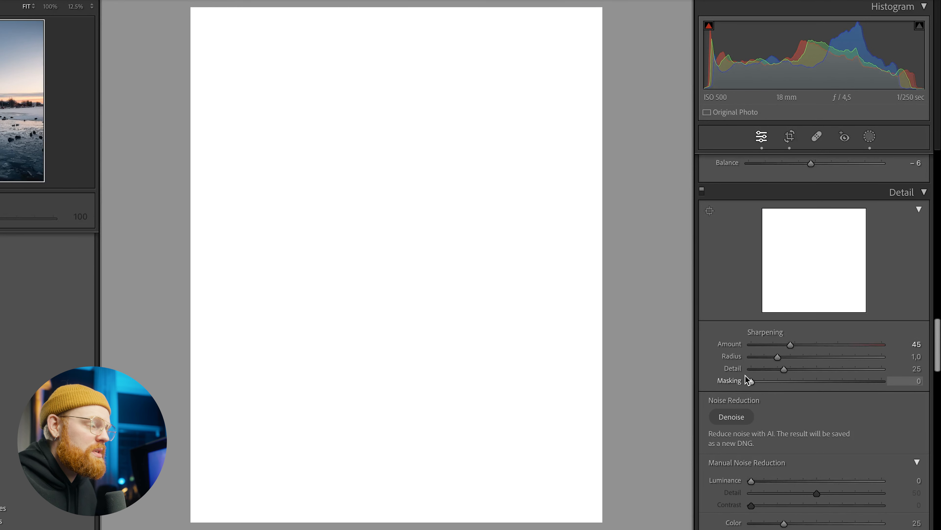
pyautogui.moveTo(748, 380); pyautogui.dragTo(859, 389)
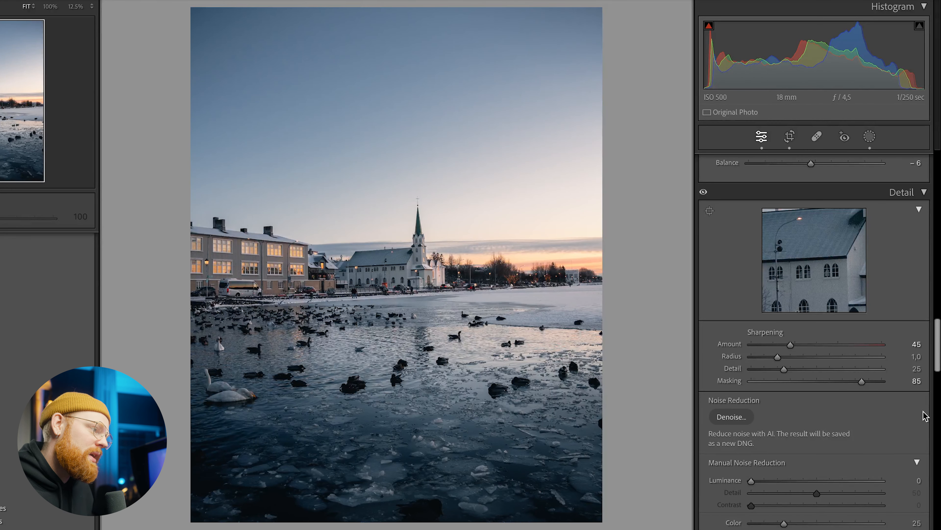
# Step: Open AI Denoise with the amount at 50, inspect the birds in the preview and start the enhancement
pyautogui.scroll(-1, 736, 417)
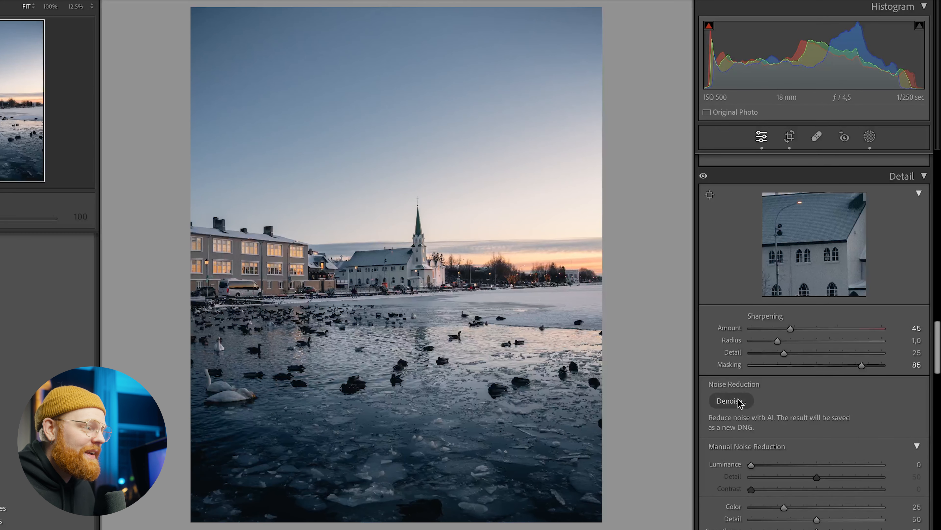
pyautogui.scroll(-2, 726, 356)
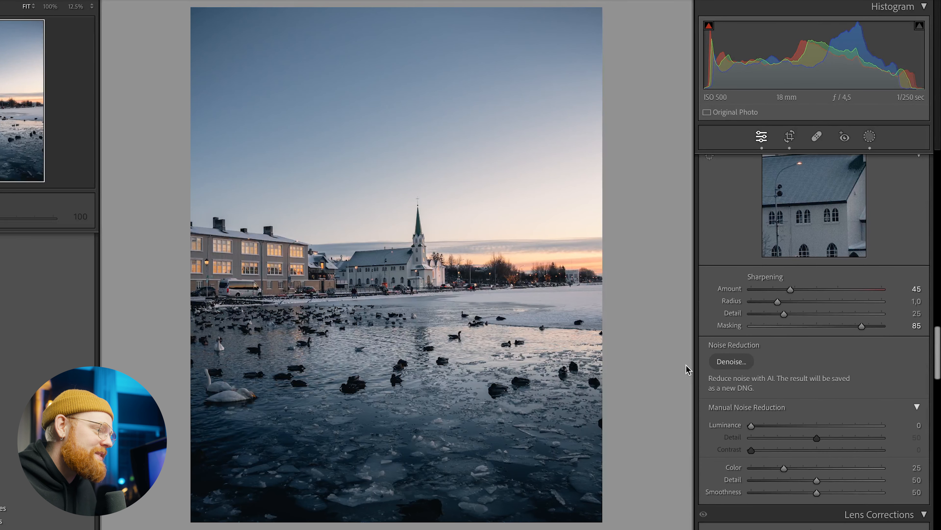
pyautogui.click(738, 365)
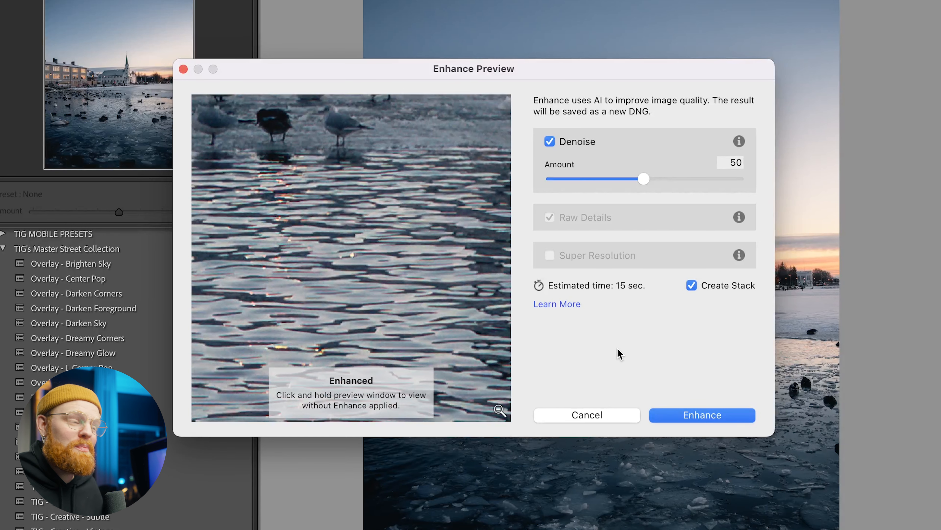
pyautogui.moveTo(367, 262); pyautogui.dragTo(441, 355)
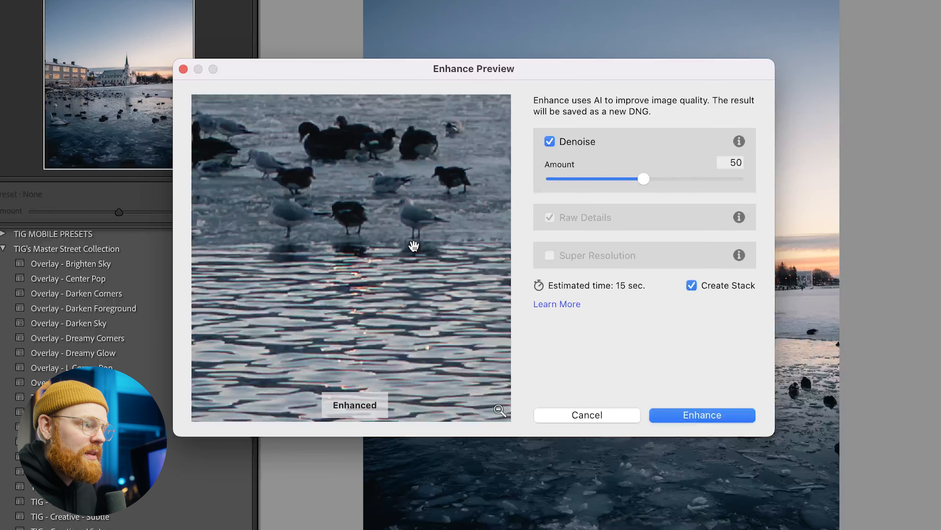
pyautogui.click(697, 414)
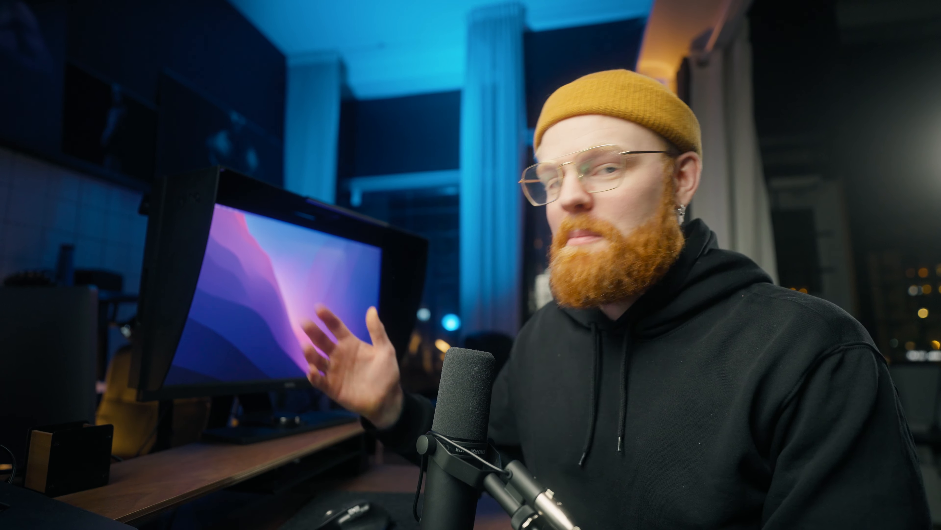
# Step: Add a post-crop vignette with amount -23 and feather 70, and grain with amount 45 and size 28
pyautogui.scroll(-15, 911, 421)
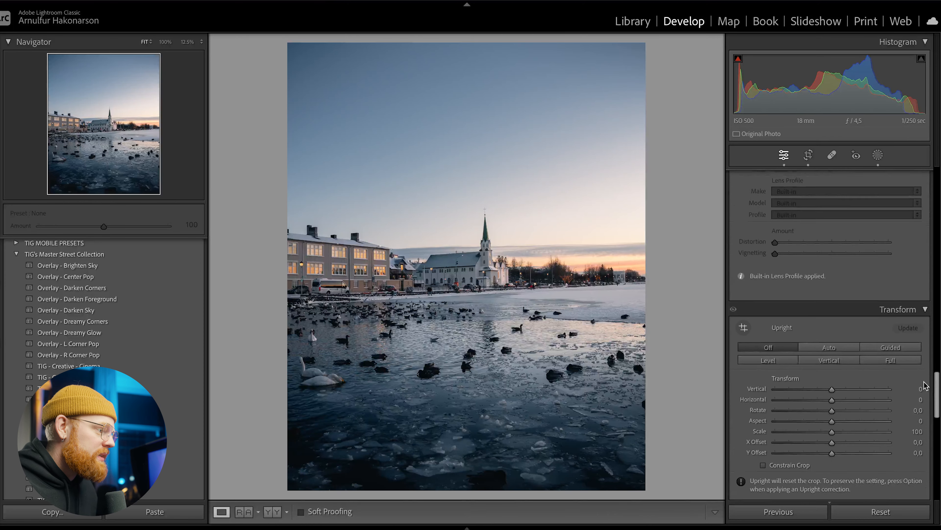
pyautogui.scroll(-5, 910, 421)
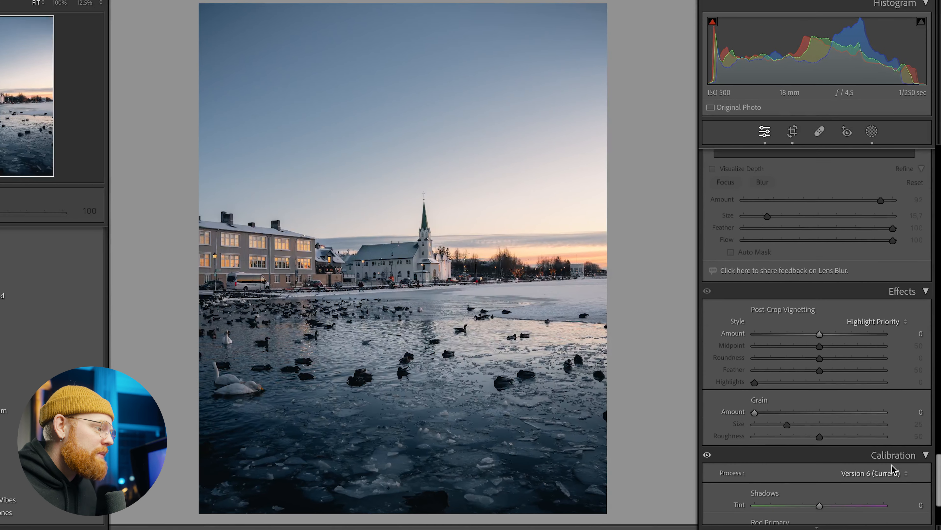
pyautogui.scroll(-1, 892, 469)
pyautogui.moveTo(819, 321); pyautogui.dragTo(811, 324)
pyautogui.moveTo(819, 356); pyautogui.dragTo(838, 358)
pyautogui.moveTo(801, 399); pyautogui.dragTo(806, 399)
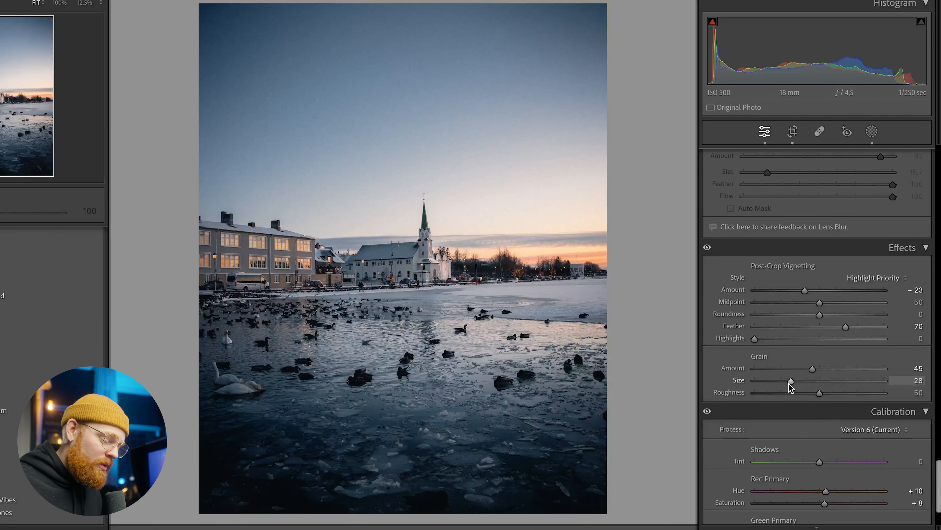
# Step: Compare the photo before and after side by side and fine-tune the post-crop vignette amount
pyautogui.press('y')
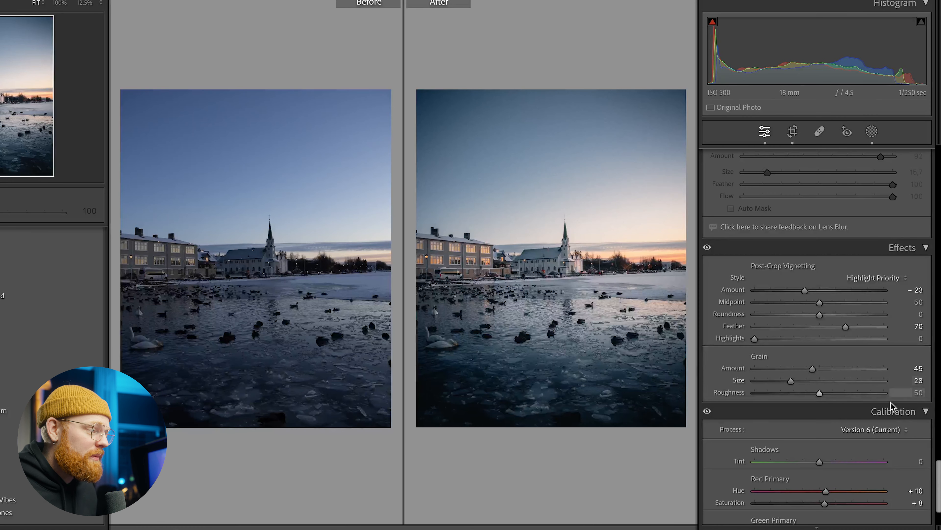
pyautogui.press('y')
pyautogui.moveTo(938, 475)
pyautogui.mouseDown()
pyautogui.moveTo(931, 384)
pyautogui.moveTo(928, 492)
pyautogui.moveTo(926, 470)
pyautogui.mouseUp()
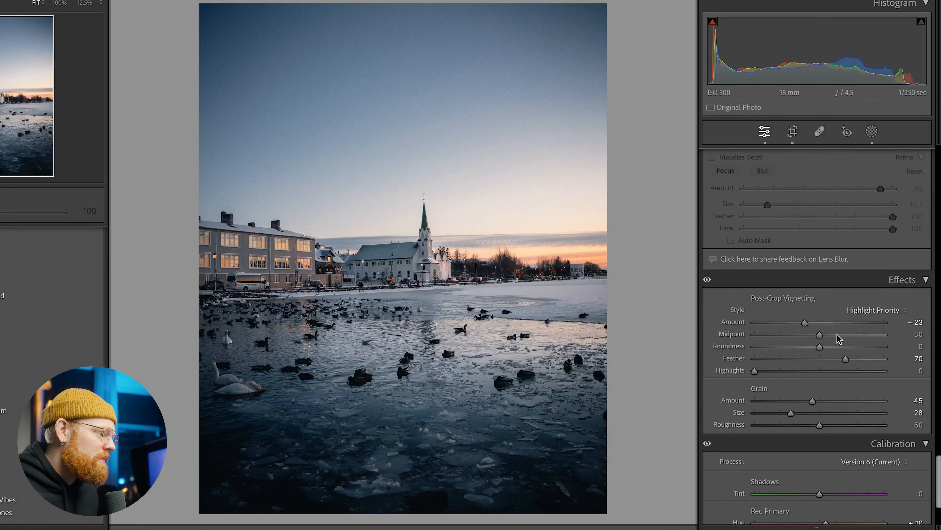
pyautogui.moveTo(809, 327); pyautogui.dragTo(812, 327)
# Step: Set the Color Mixer hue to +60 for aqua and 0 for blue
pyautogui.moveTo(937, 478); pyautogui.dragTo(932, 251)
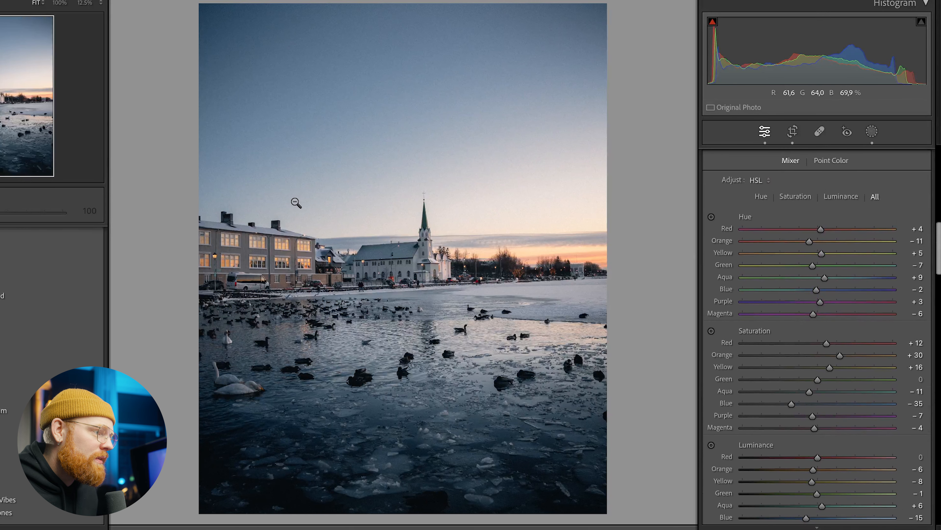
pyautogui.moveTo(833, 277); pyautogui.dragTo(864, 289)
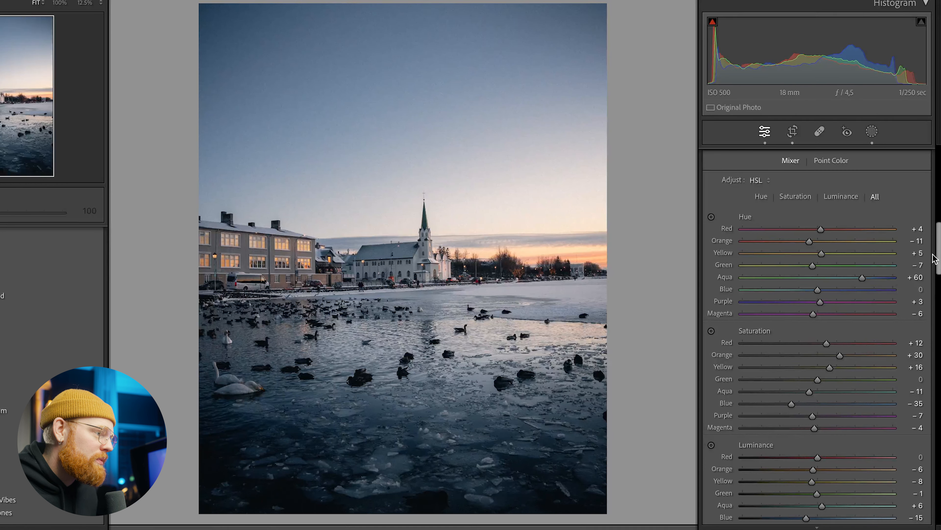
# Step: Set the global highlights to -72 and the contrast to +12
pyautogui.moveTo(939, 255); pyautogui.dragTo(935, 188)
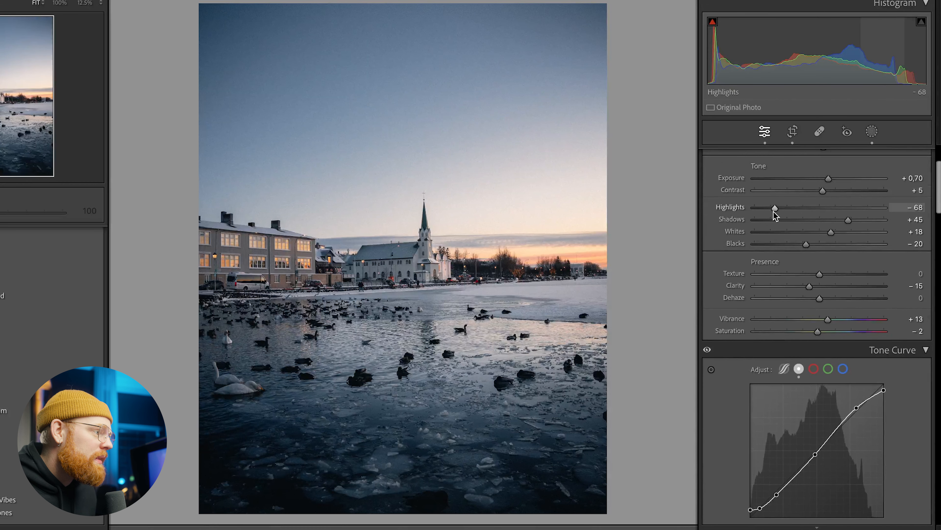
pyautogui.moveTo(773, 210); pyautogui.dragTo(772, 211)
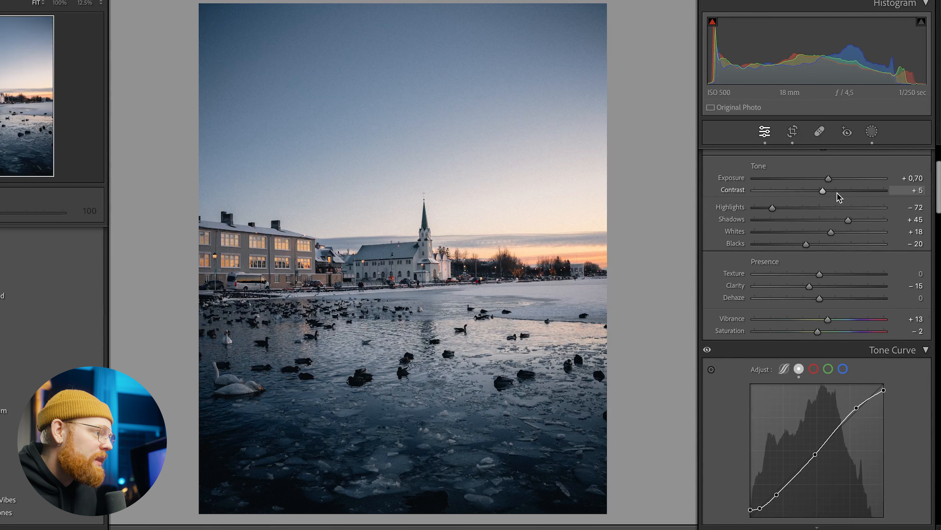
pyautogui.moveTo(824, 191); pyautogui.dragTo(828, 192)
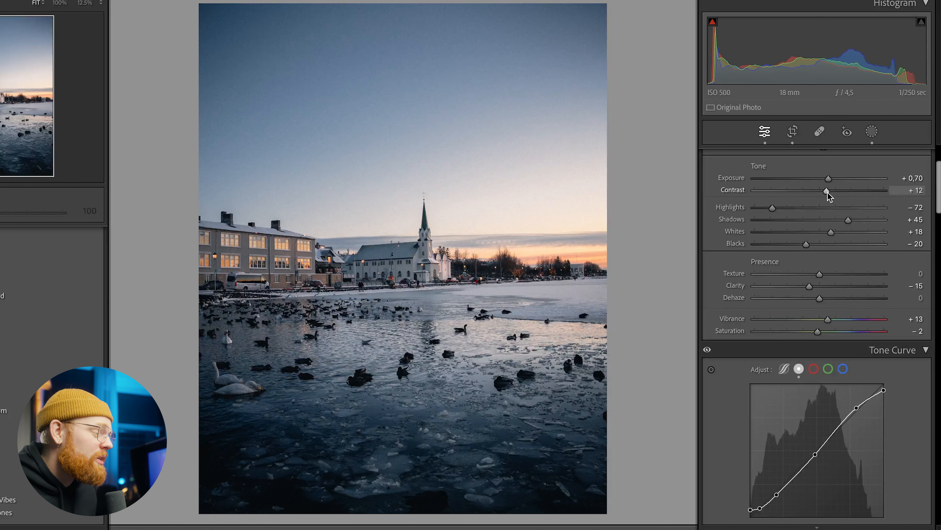
# Step: Select the existing radial mask over the sunset glow and set its temperature to 33
pyautogui.click(871, 132)
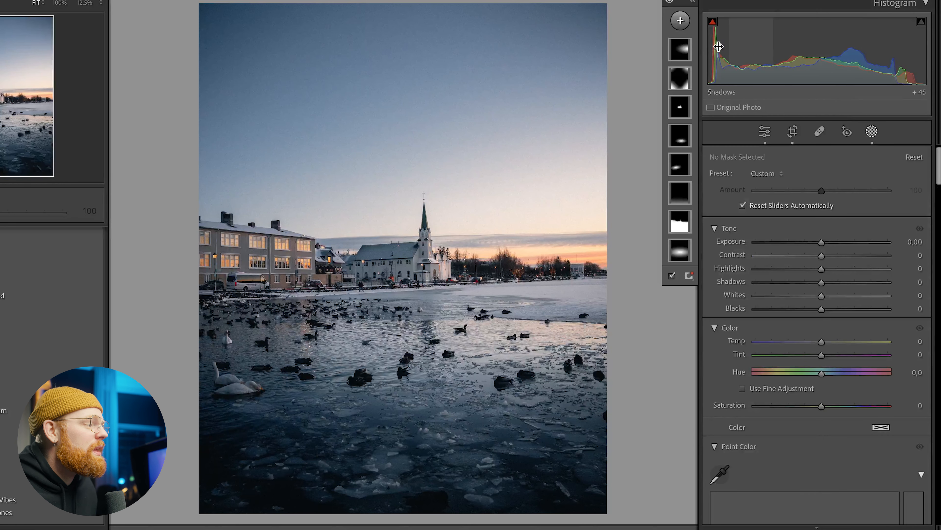
pyautogui.click(679, 48)
pyautogui.moveTo(622, 238); pyautogui.dragTo(616, 249)
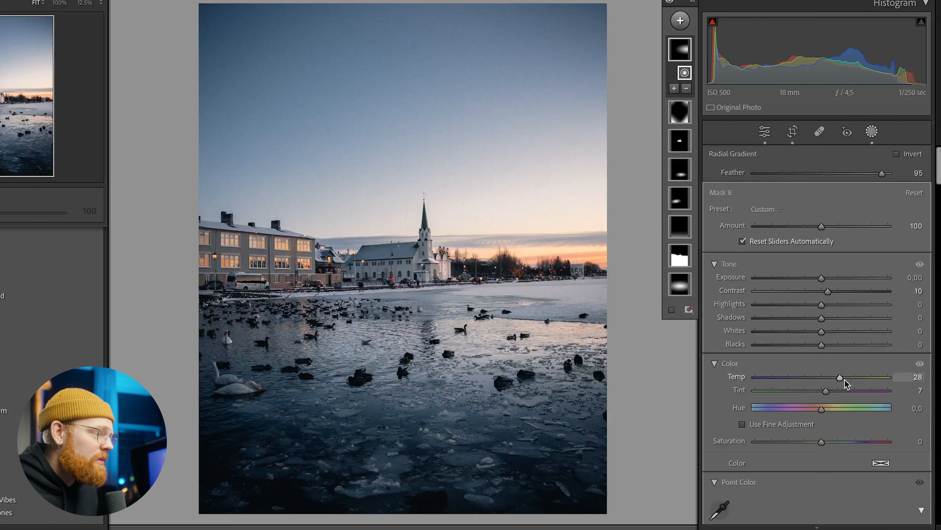
pyautogui.moveTo(840, 377); pyautogui.dragTo(850, 377)
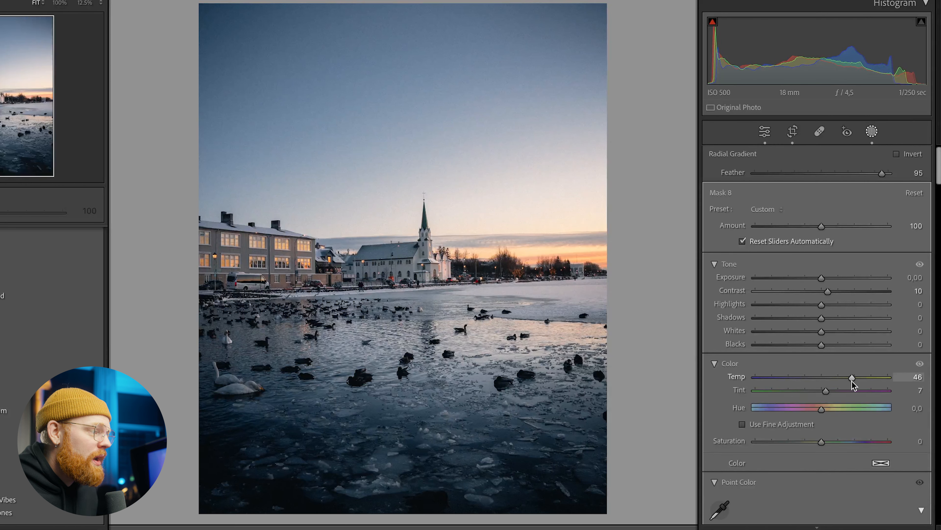
pyautogui.moveTo(875, 382); pyautogui.dragTo(843, 382)
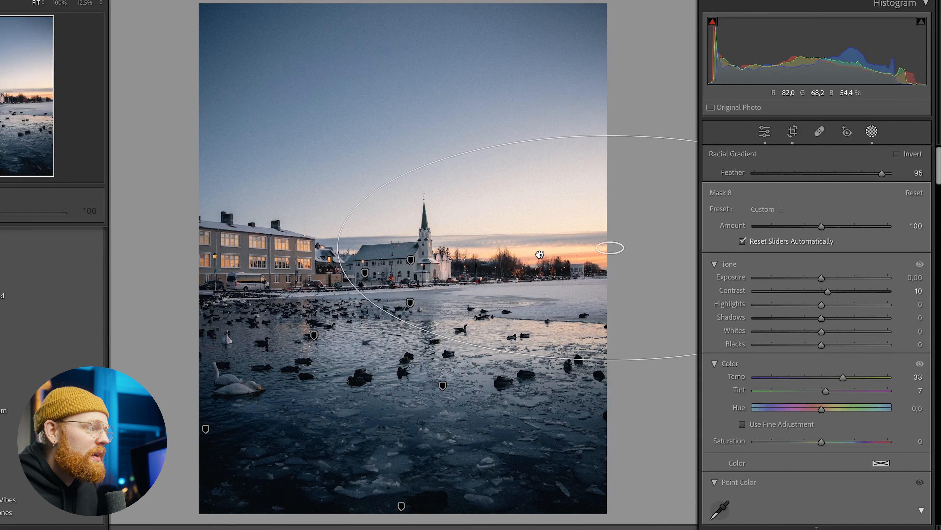
# Step: Set the sunset radial mask's feather to 97 and make the ellipse taller, covering more sky and water
pyautogui.moveTo(882, 173); pyautogui.dragTo(885, 173)
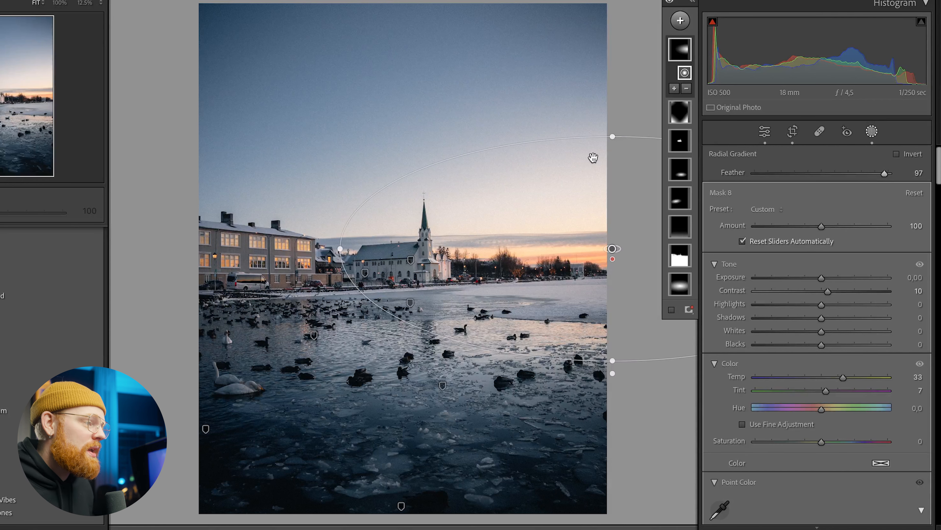
pyautogui.moveTo(614, 365); pyautogui.dragTo(612, 418)
pyautogui.moveTo(621, 372); pyautogui.dragTo(623, 371)
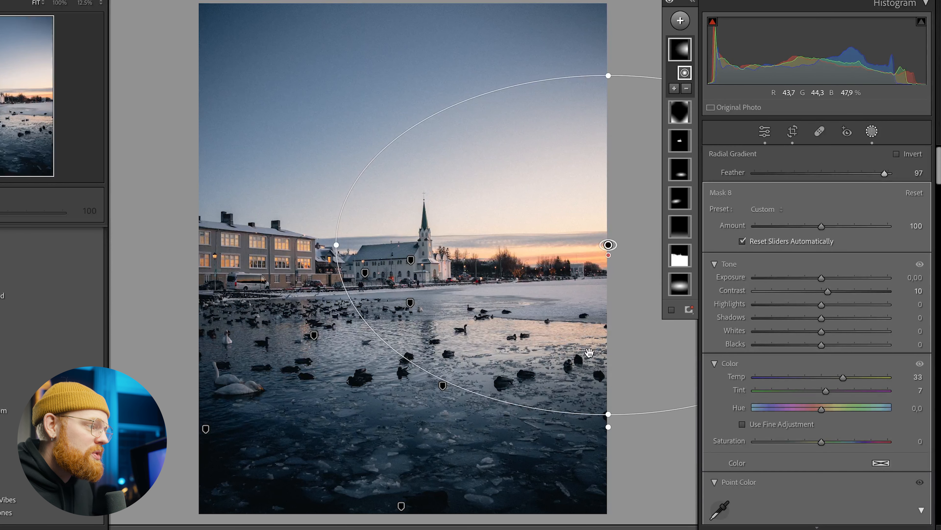
# Step: Add a diagonal linear gradient mask at the photo's lower-left corner and set its temperature to -7
pyautogui.click(680, 21)
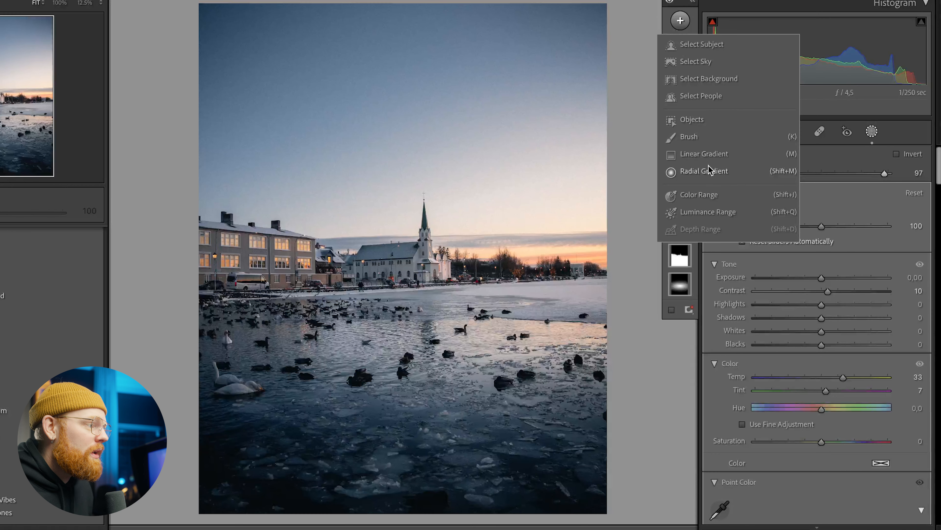
pyautogui.click(715, 157)
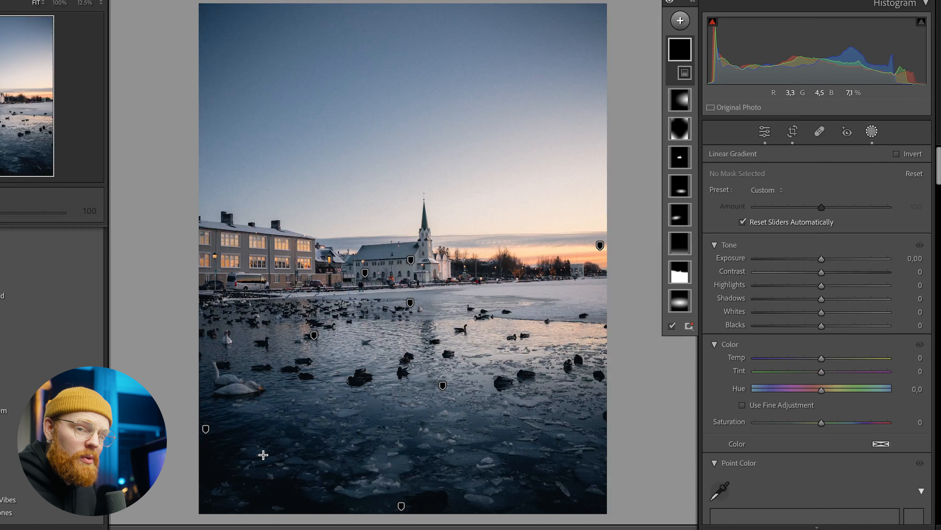
pyautogui.moveTo(266, 467)
pyautogui.mouseDown()
pyautogui.moveTo(393, 185)
pyautogui.moveTo(259, 475)
pyautogui.moveTo(165, 529)
pyautogui.mouseUp()
pyautogui.moveTo(828, 356); pyautogui.dragTo(817, 358)
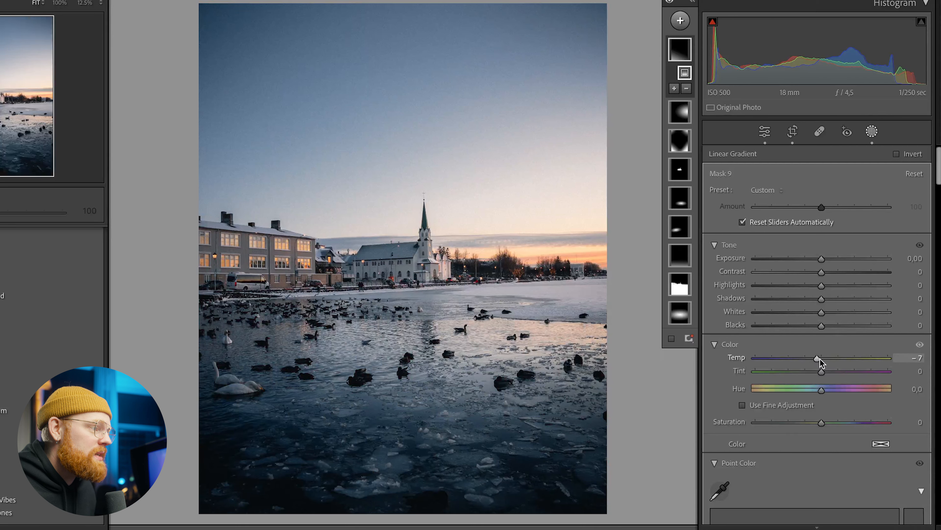
# Step: Paint a brush mask over the whole lake foreground and cool its temperature slightly
pyautogui.click(680, 21)
pyautogui.click(706, 135)
pyautogui.moveTo(526, 419)
pyautogui.mouseDown()
pyautogui.moveTo(566, 472)
pyautogui.moveTo(508, 504)
pyautogui.moveTo(563, 455)
pyautogui.moveTo(506, 439)
pyautogui.moveTo(497, 420)
pyautogui.moveTo(356, 416)
pyautogui.moveTo(496, 404)
pyautogui.moveTo(351, 388)
pyautogui.moveTo(391, 390)
pyautogui.mouseUp()
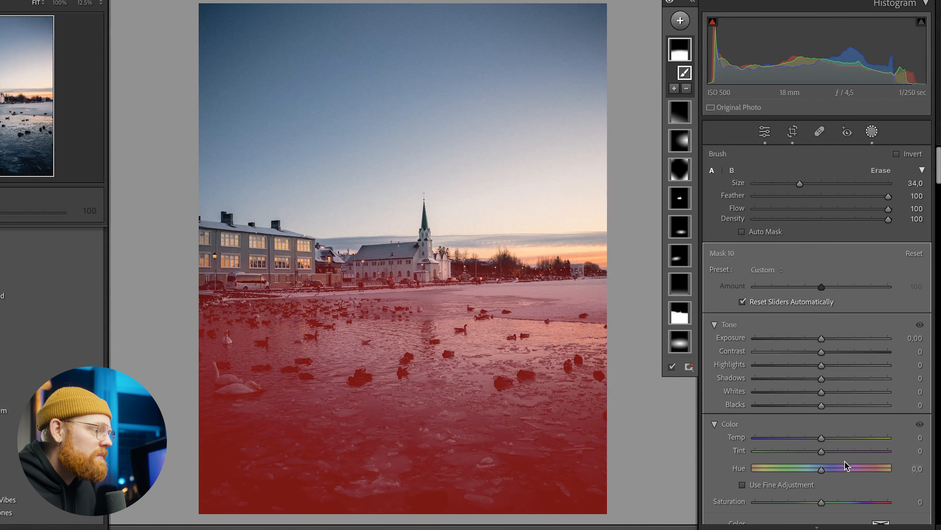
pyautogui.moveTo(818, 442)
pyautogui.mouseDown()
pyautogui.moveTo(783, 441)
pyautogui.moveTo(817, 441)
pyautogui.mouseUp()
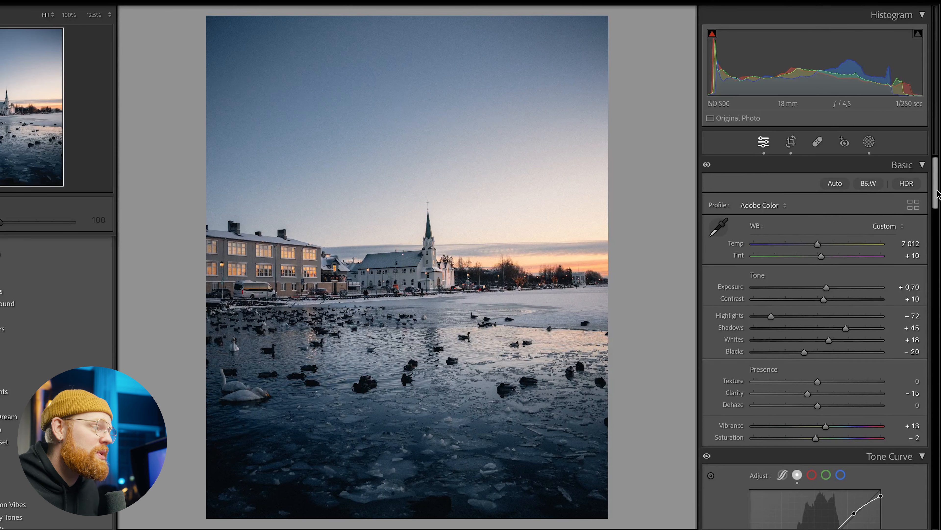
# Step: Set the global tint to +12 and contrast to +14, and slightly lift the upper part of the tone curve
pyautogui.scroll(-1, 937, 192)
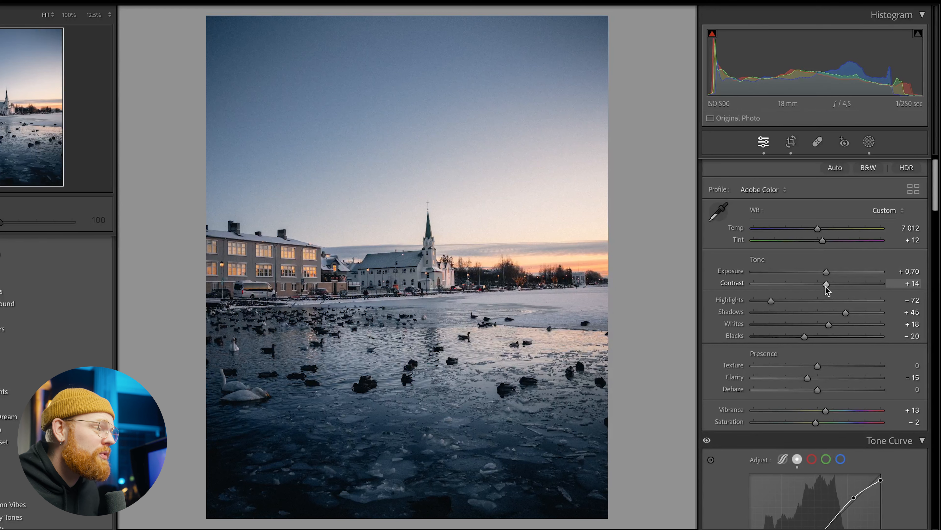
pyautogui.moveTo(936, 202); pyautogui.dragTo(935, 227)
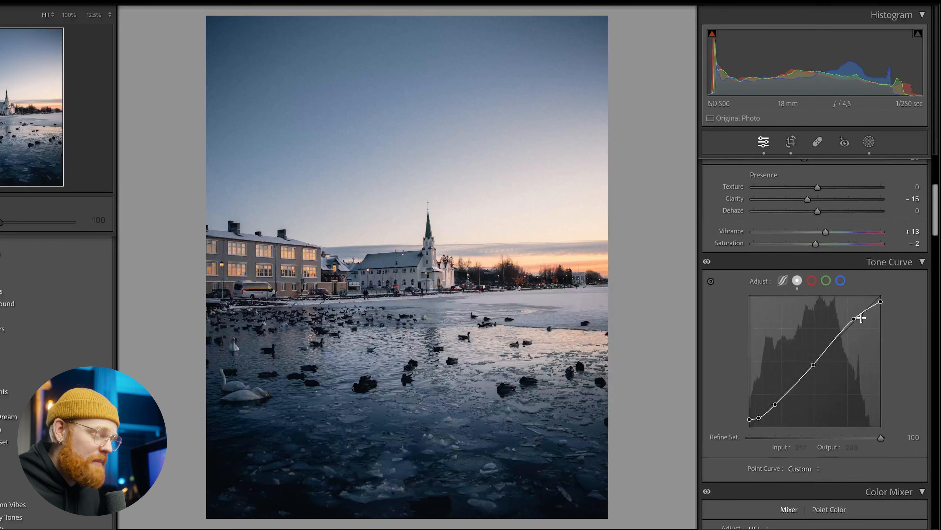
pyautogui.moveTo(866, 309); pyautogui.dragTo(868, 307)
pyautogui.moveTo(834, 348); pyautogui.dragTo(837, 341)
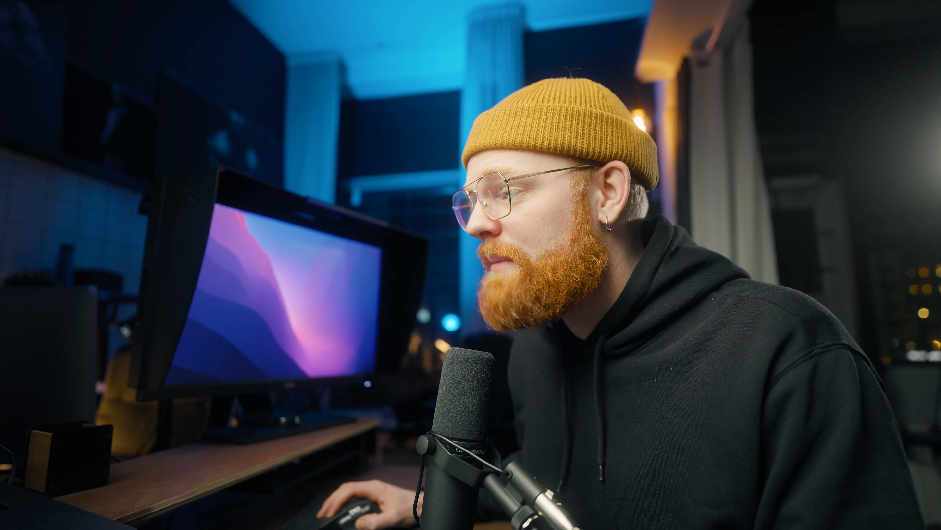